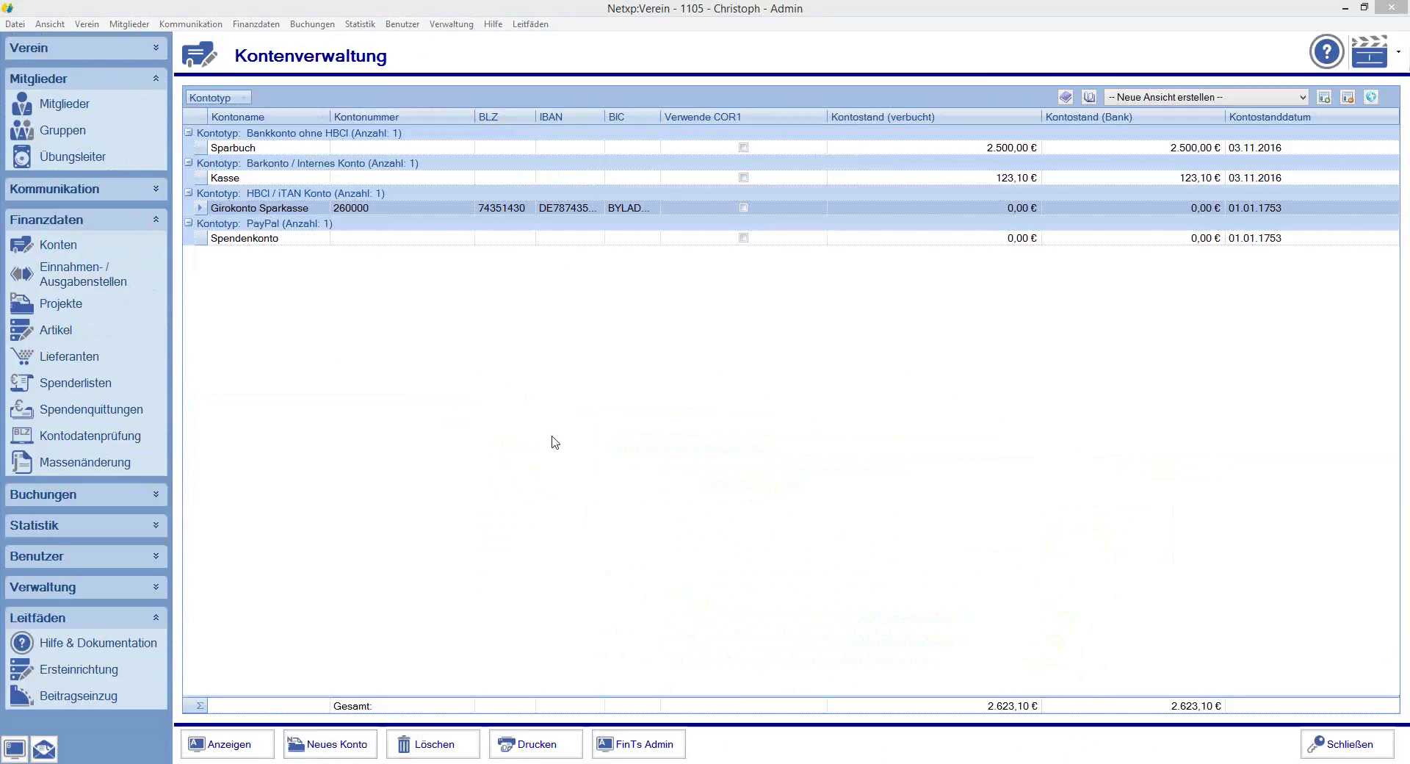
Open the Einzelbuchung form and check the accounts available as Buchungskonto.
{"action": "left_click", "coordinate": [68, 496]}
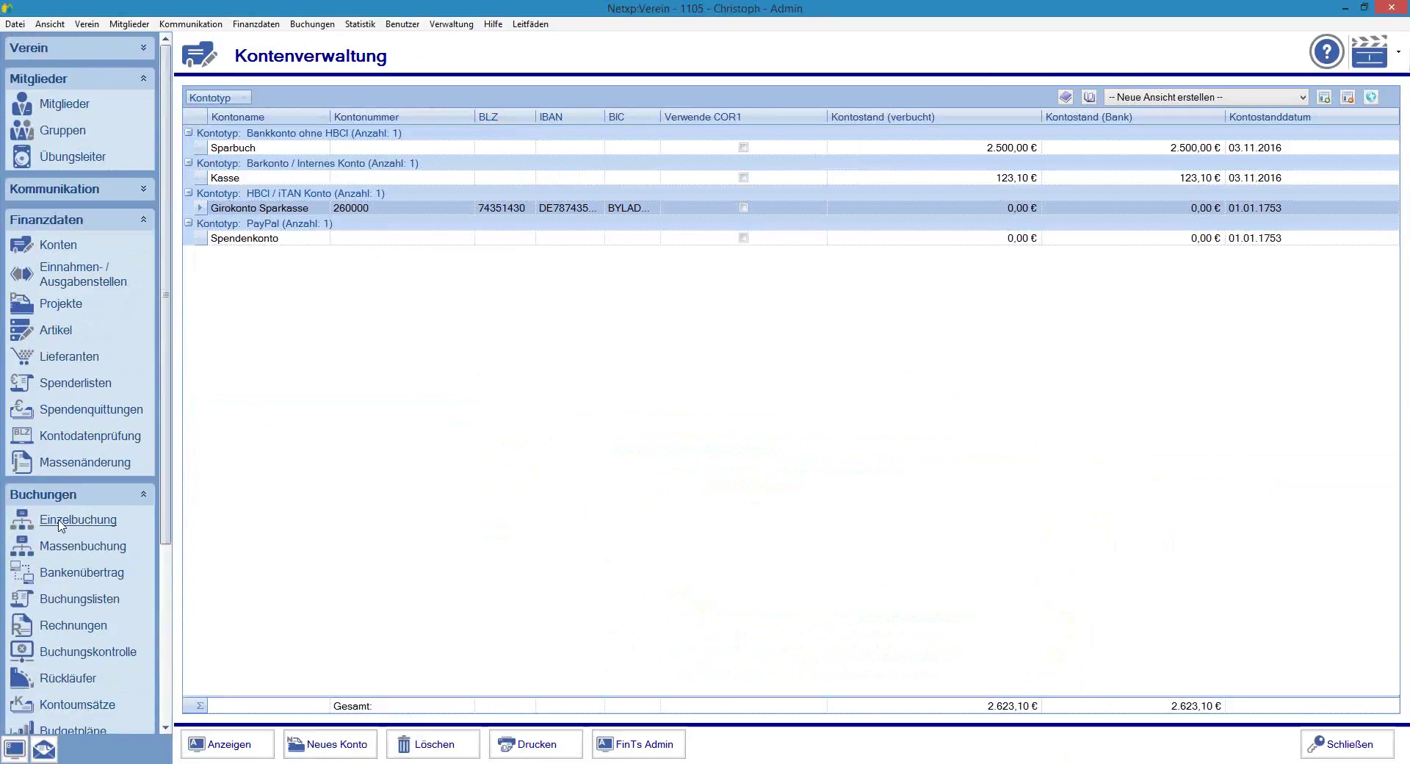
{"action": "left_click", "coordinate": [144, 219]}
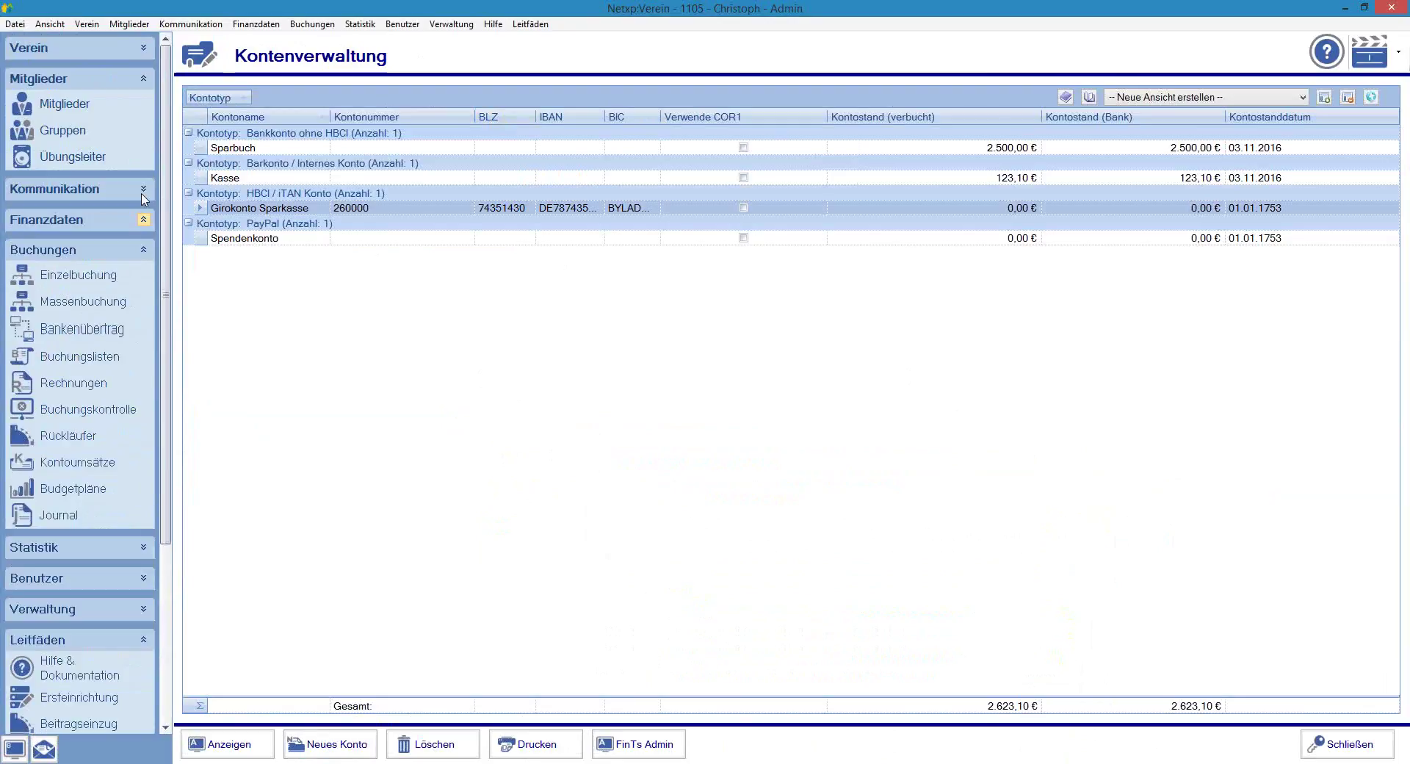
{"action": "left_click", "coordinate": [88, 277]}
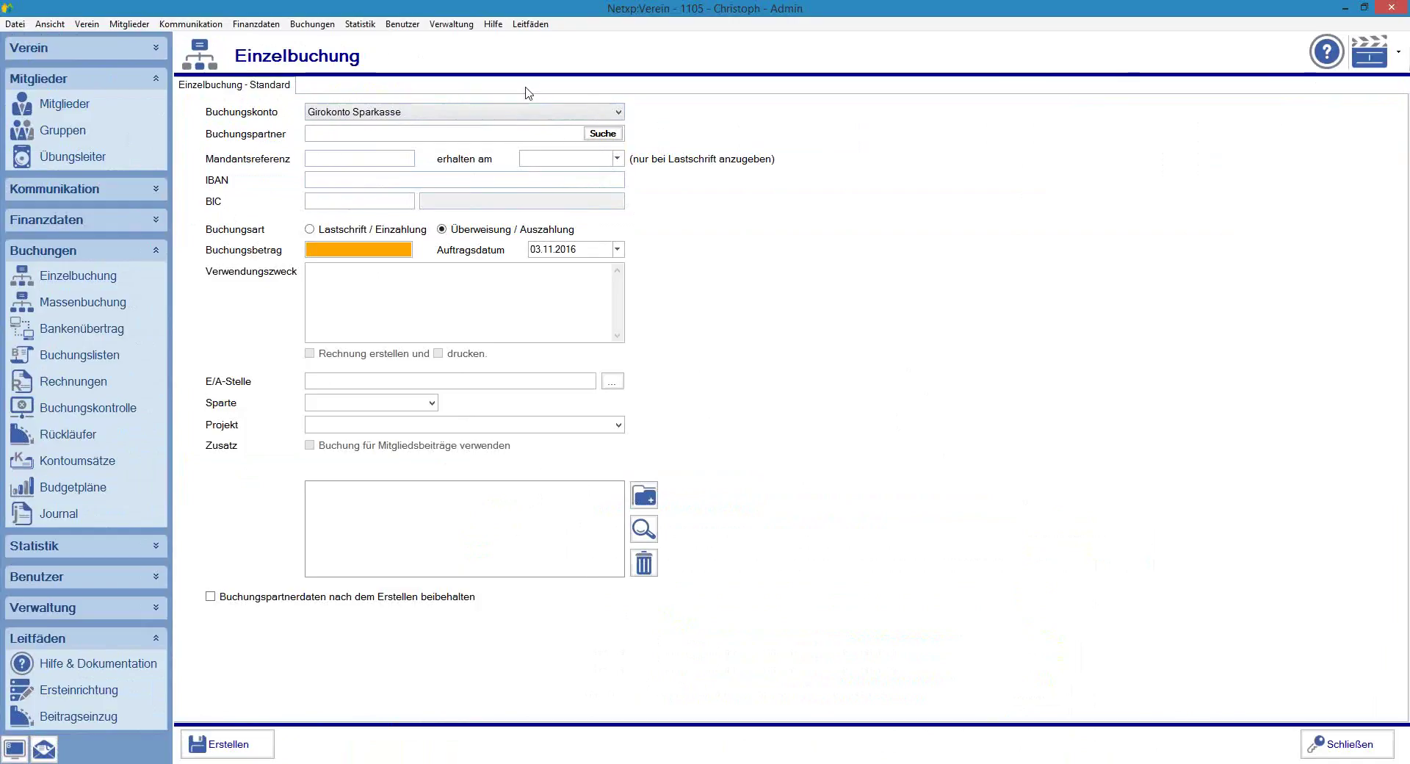
{"action": "left_click", "coordinate": [483, 114]}
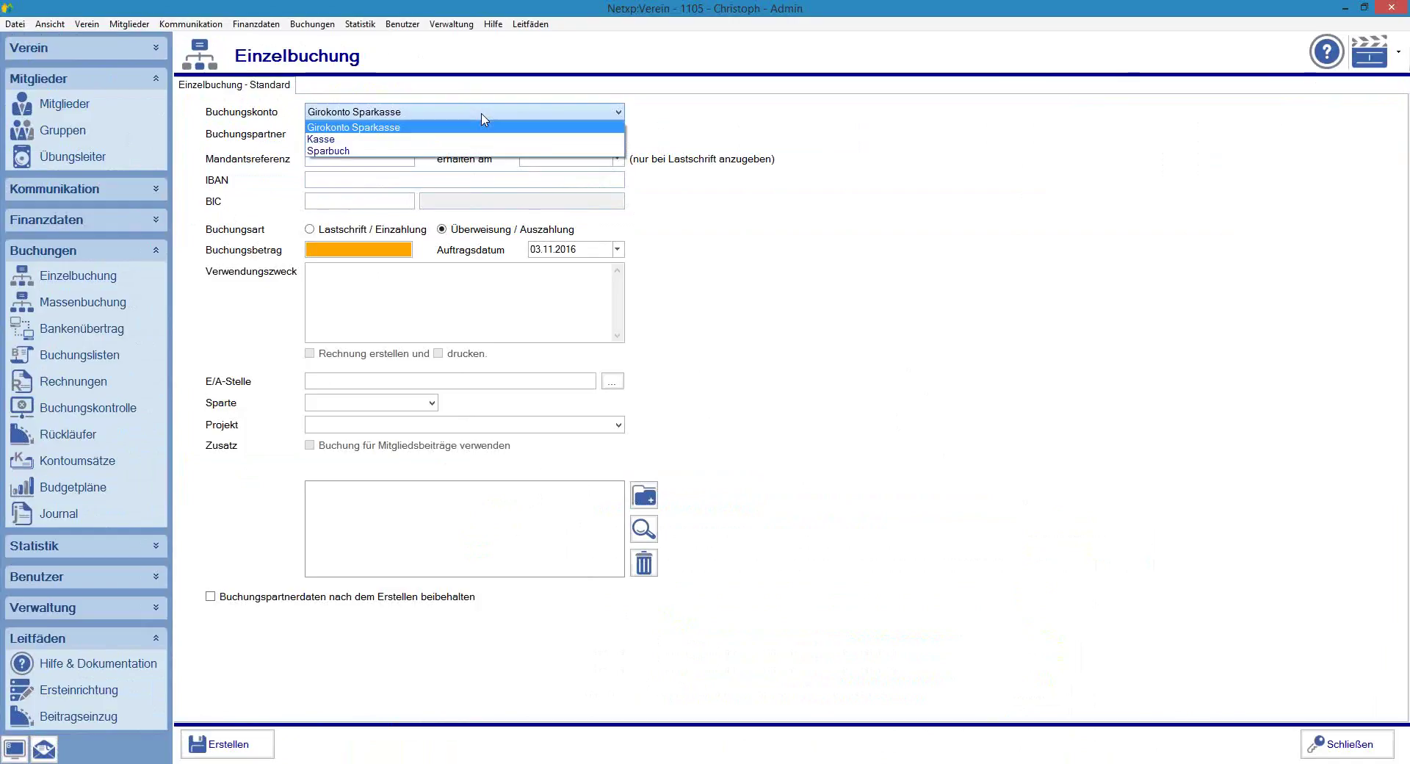
{"action": "left_click", "coordinate": [482, 113]}
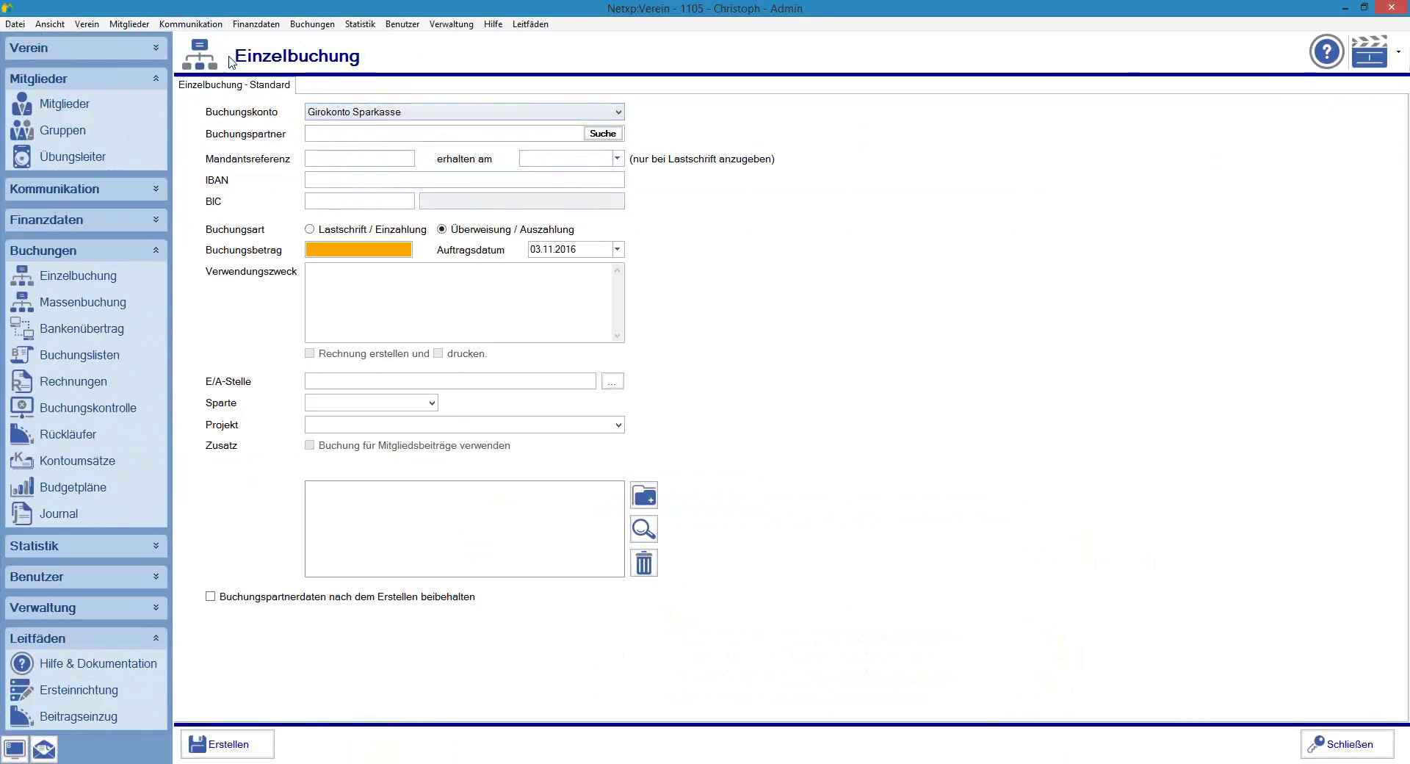
Rename the account Kasse to A-Kasse in the account management and save it.
{"action": "left_click", "coordinate": [54, 220]}
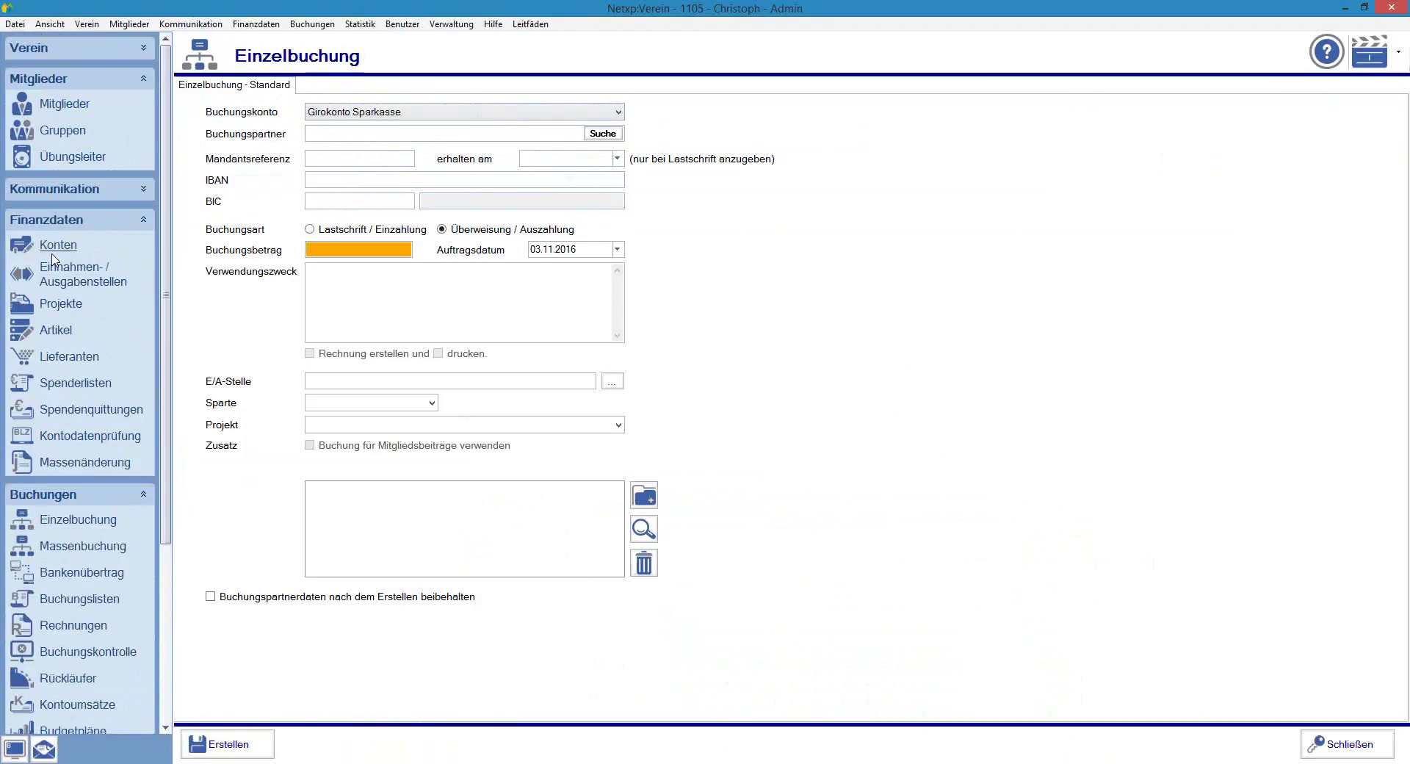
{"action": "left_click", "coordinate": [57, 248]}
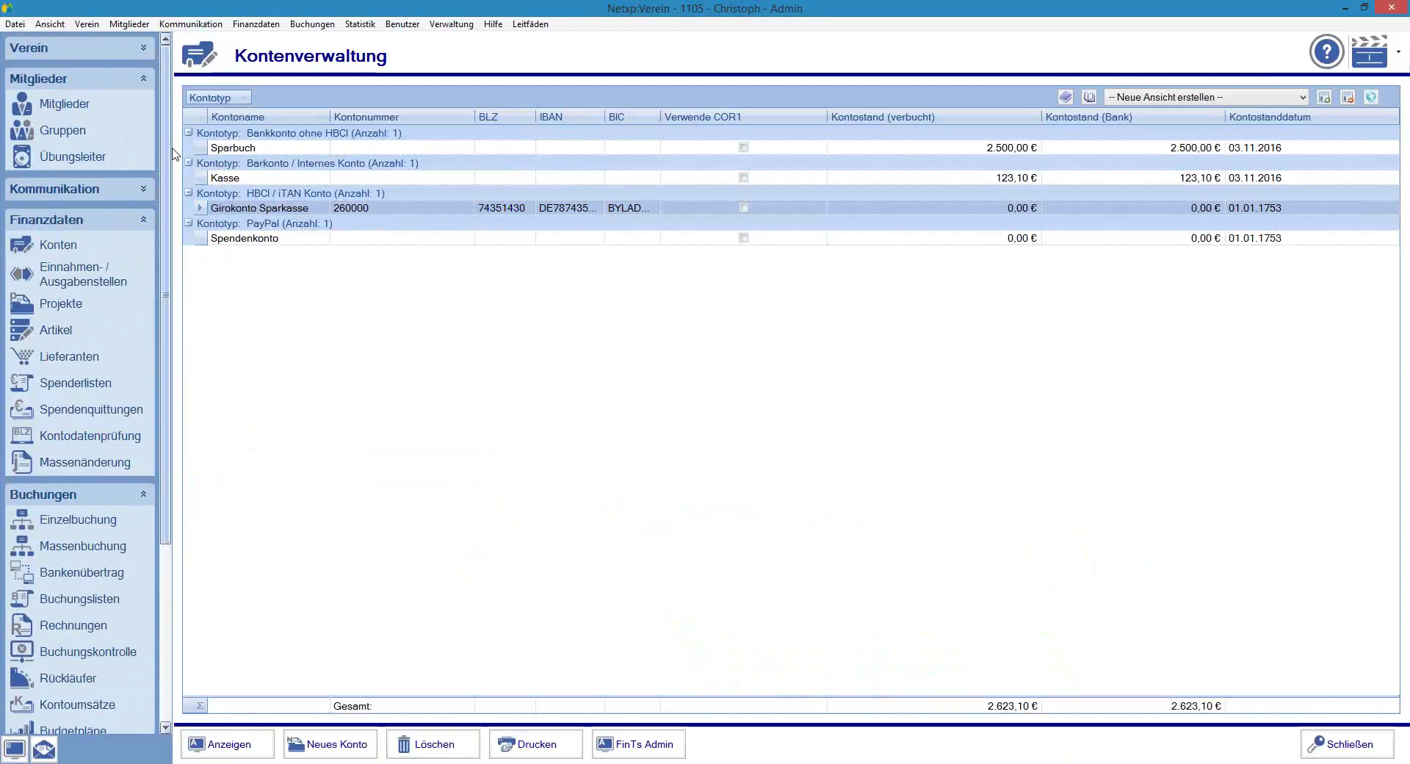
{"action": "double_click", "coordinate": [235, 177]}
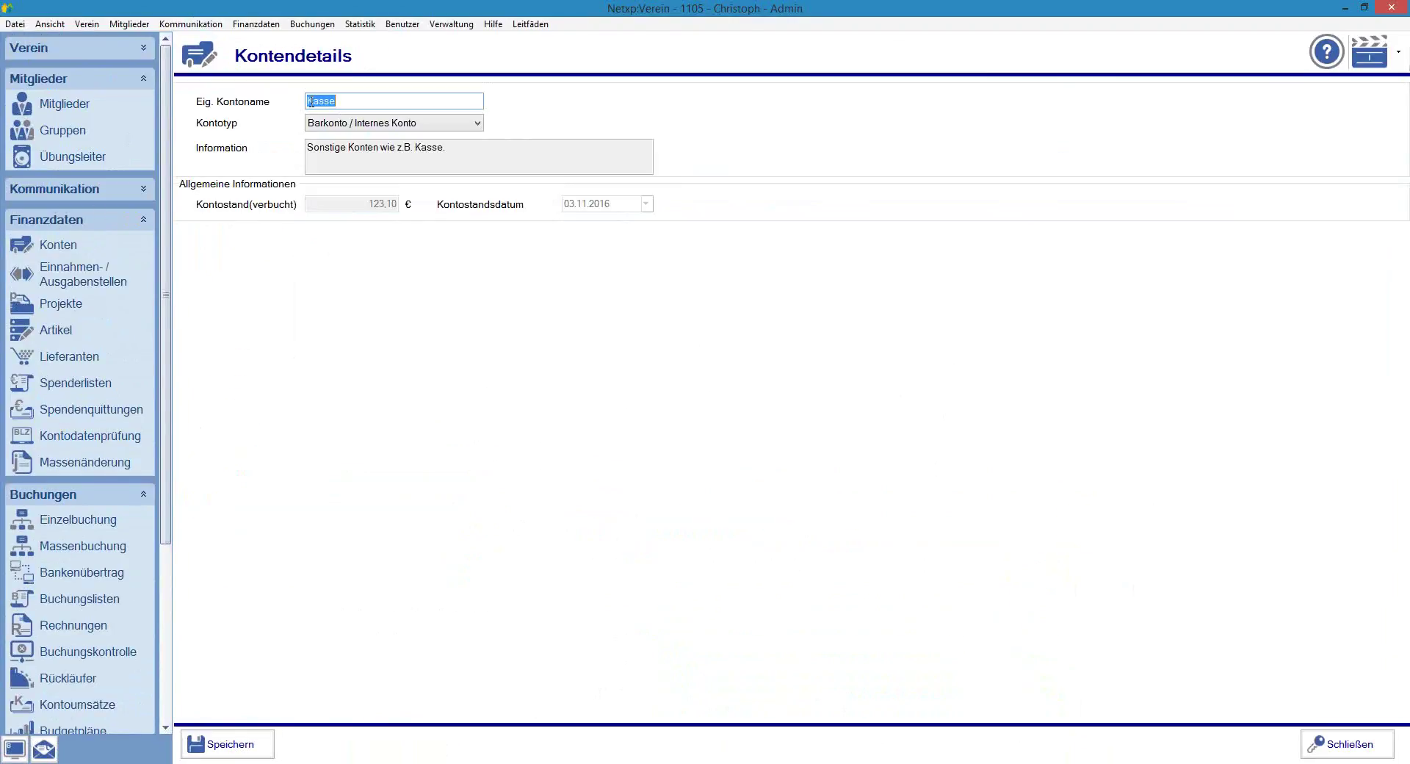
{"action": "left_click", "coordinate": [308, 101]}
{"action": "type", "text": "A-"}
{"action": "left_click", "coordinate": [228, 753]}
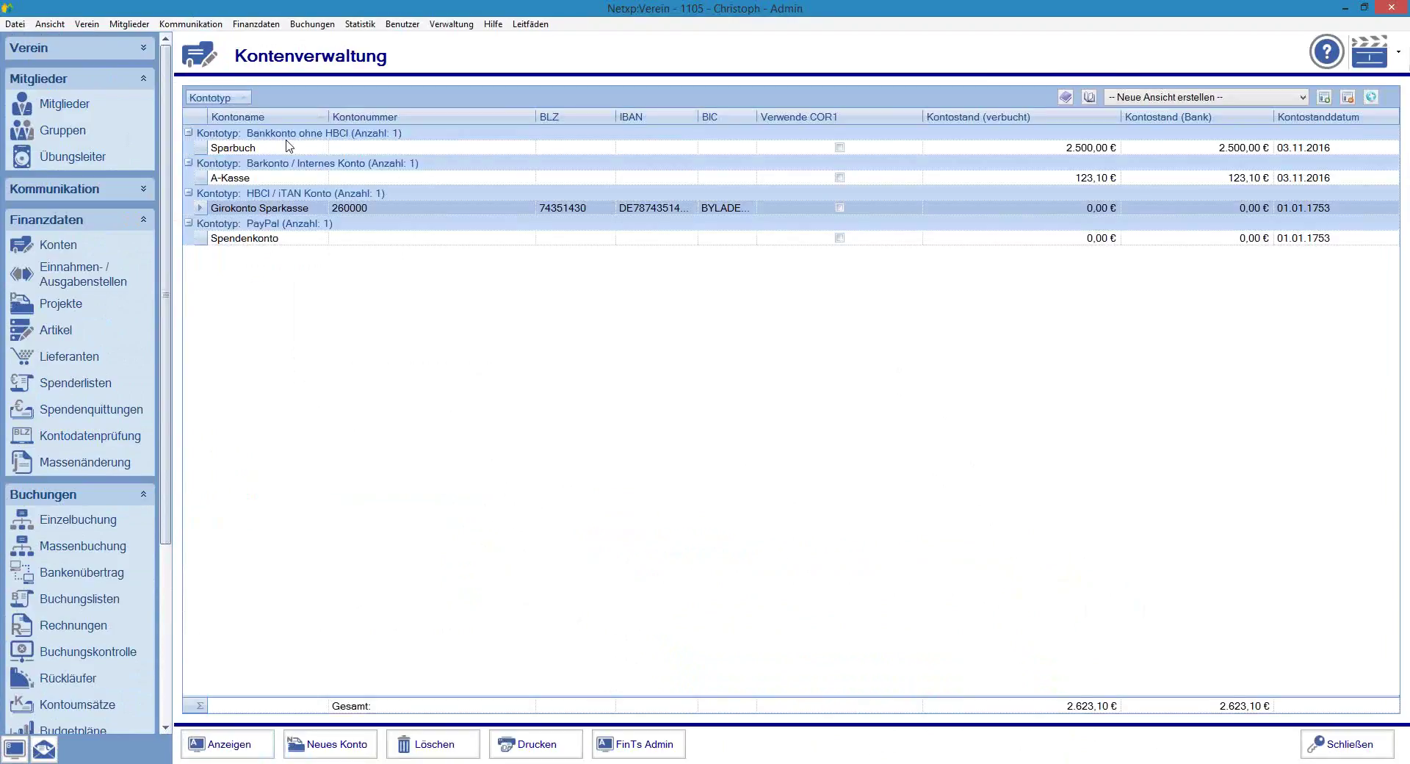
Rename the account Girokonto Sparkasse to B-Girokonto Sparkasse and save it.
{"action": "double_click", "coordinate": [248, 211]}
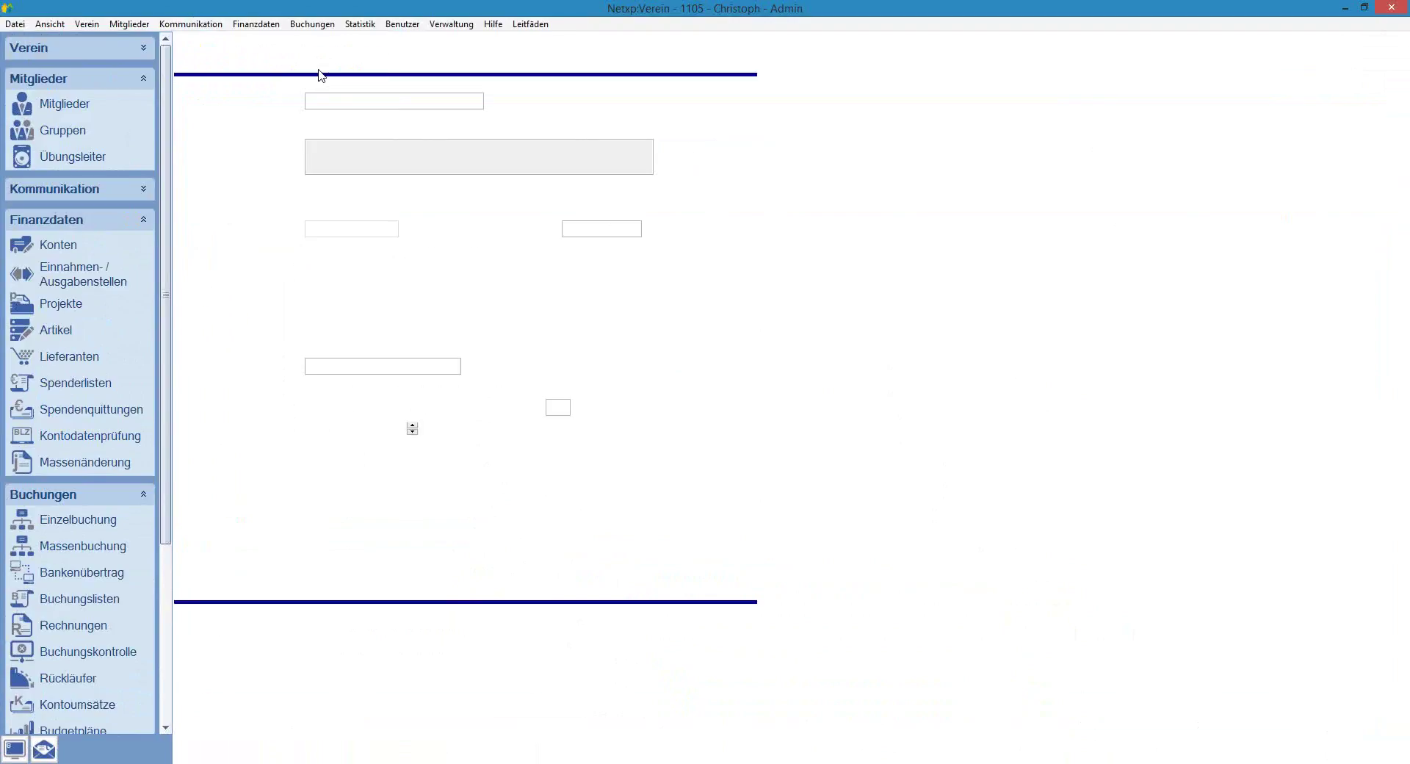
{"action": "key", "text": "Home"}
{"action": "type", "text": "B"}
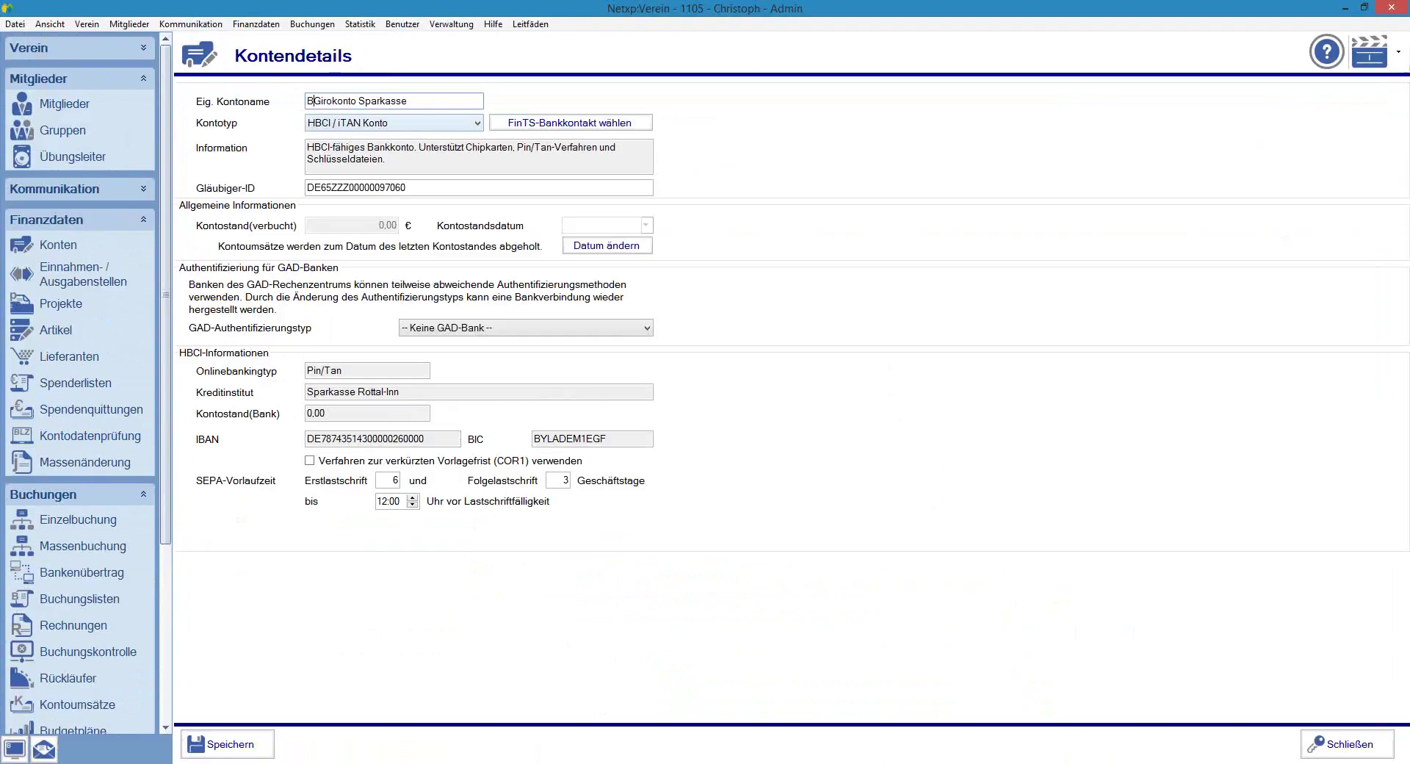
{"action": "type", "text": "-"}
{"action": "left_click", "coordinate": [242, 744]}
Rename the account Sparbuch to C-Sparbuch, save it, and check the Buchungskonto choices in a new Einzelbuchung.
{"action": "double_click", "coordinate": [254, 148]}
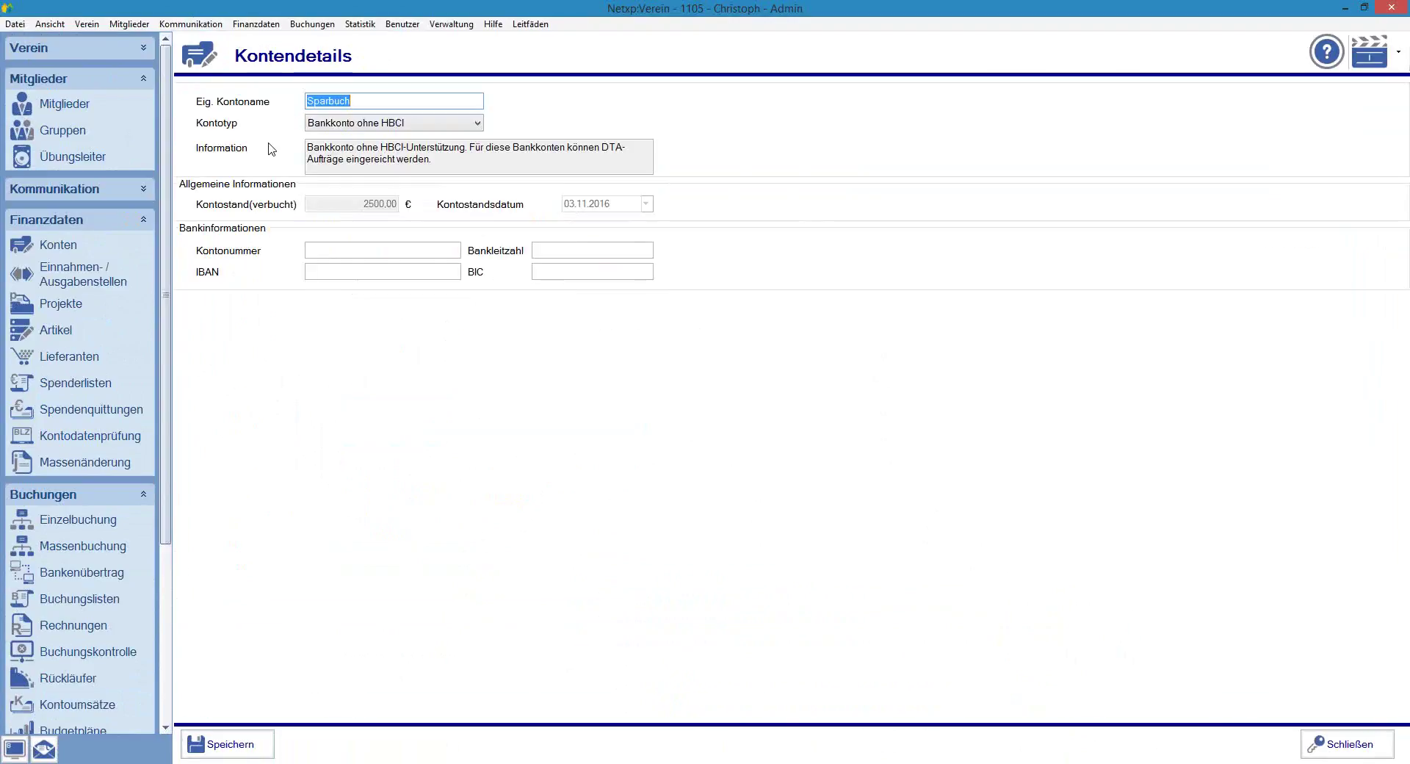
{"action": "left_click", "coordinate": [310, 102]}
{"action": "type", "text": "C-"}
{"action": "left_click", "coordinate": [254, 744]}
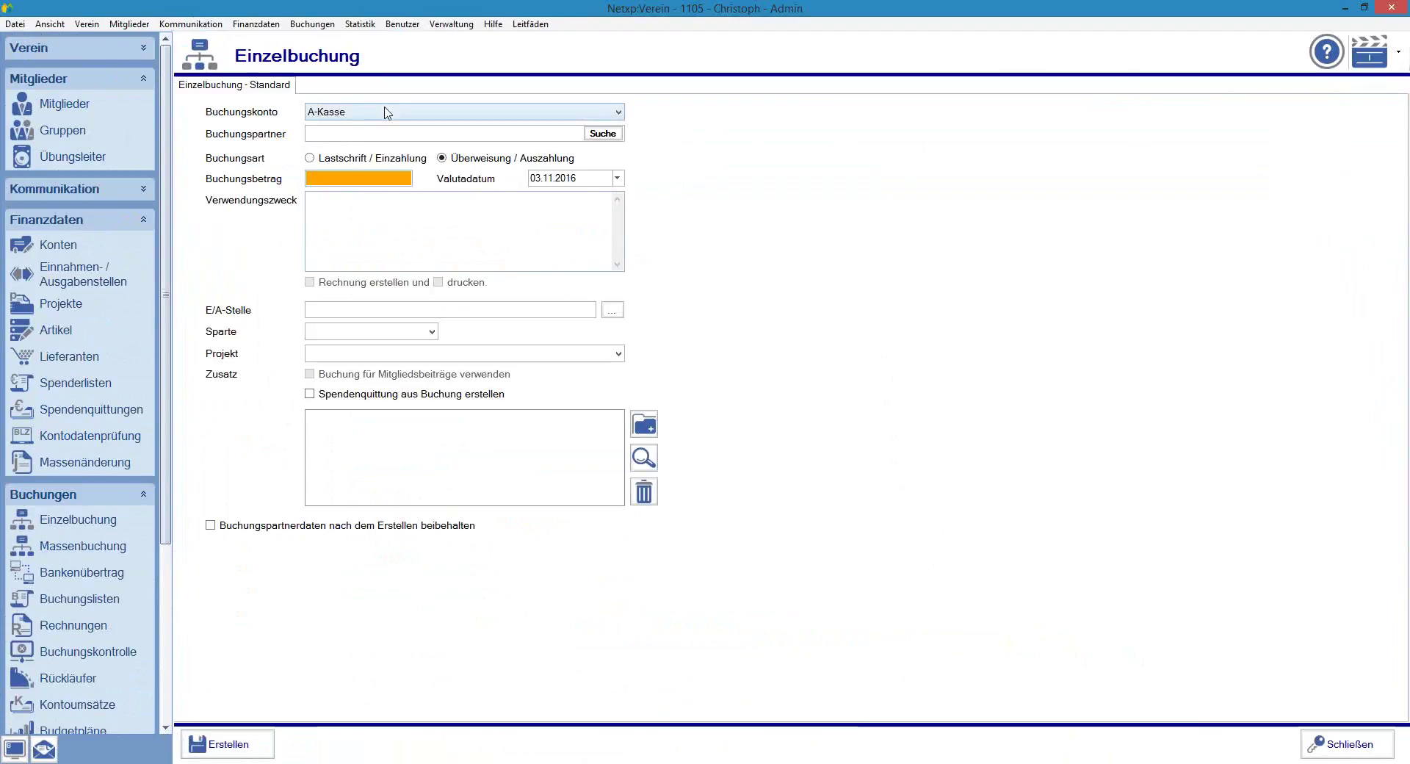
{"action": "left_click", "coordinate": [388, 114]}
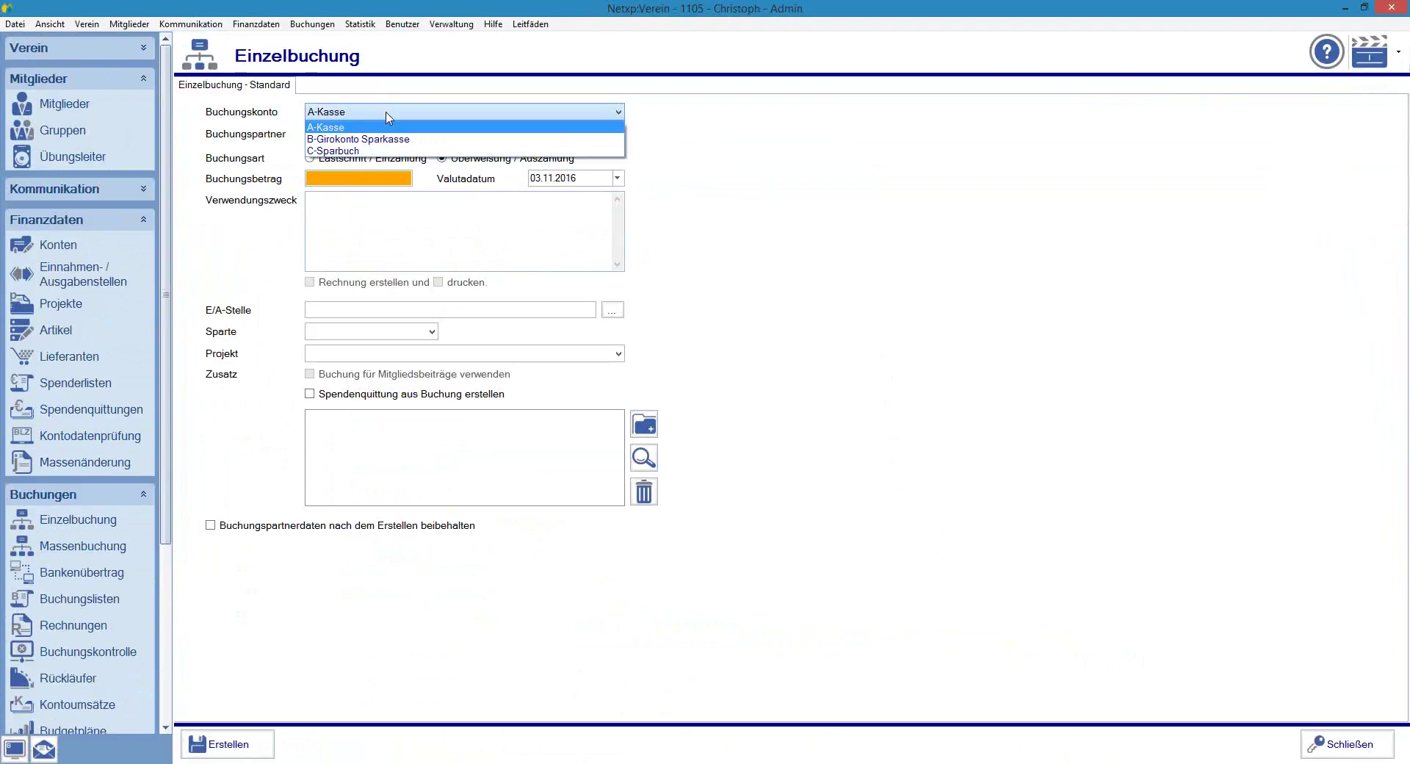
{"action": "left_click", "coordinate": [388, 114]}
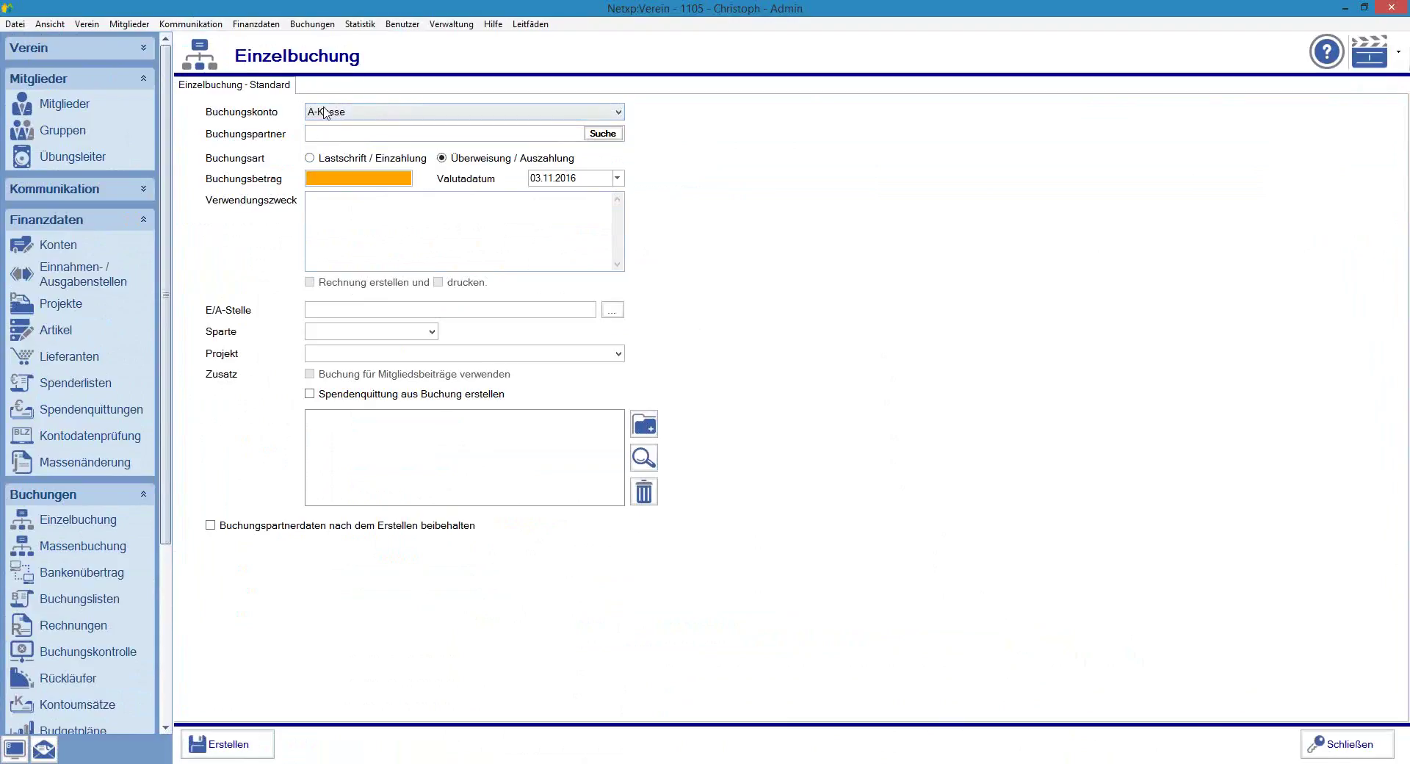
{"action": "left_click", "coordinate": [338, 134]}
{"action": "type", "text": "Sper"}
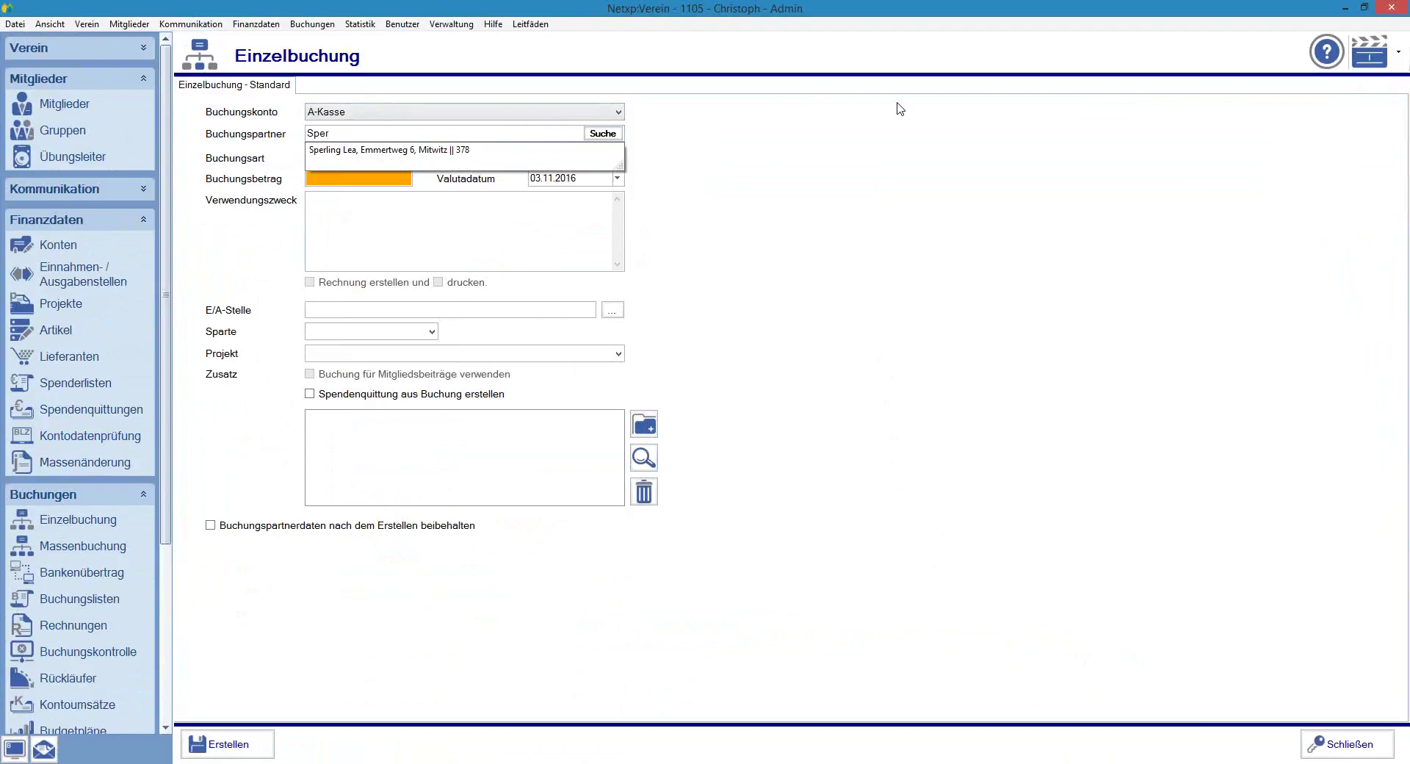
{"action": "key", "text": "BackSpace"}
{"action": "key", "text": "BackSpace"}
{"action": "key", "text": "BackSpace"}
{"action": "key", "text": "BackSpace"}
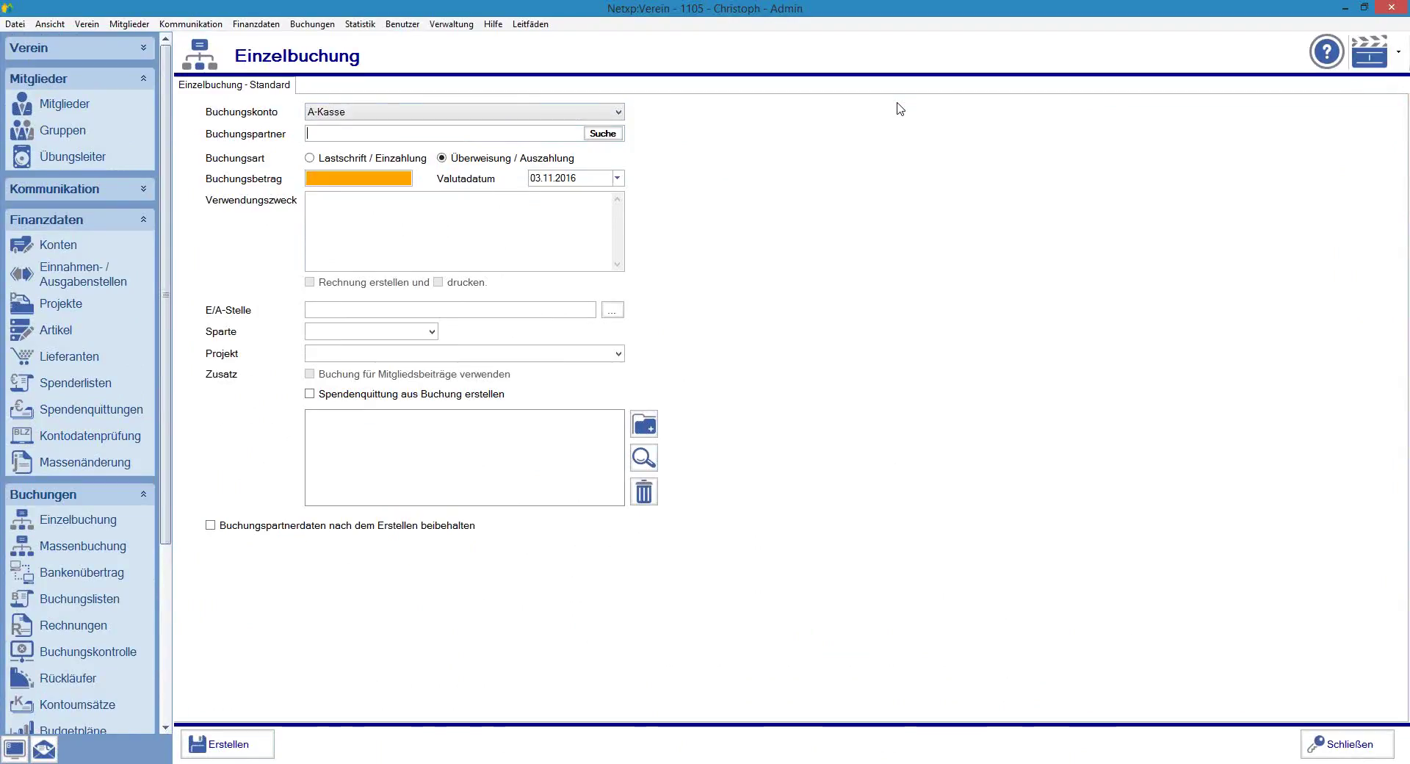
Enter Landmachinen Maier as the Buchungspartner and set the Buchungsbetrag to 105,00.
{"action": "type", "text": "Landmax"}
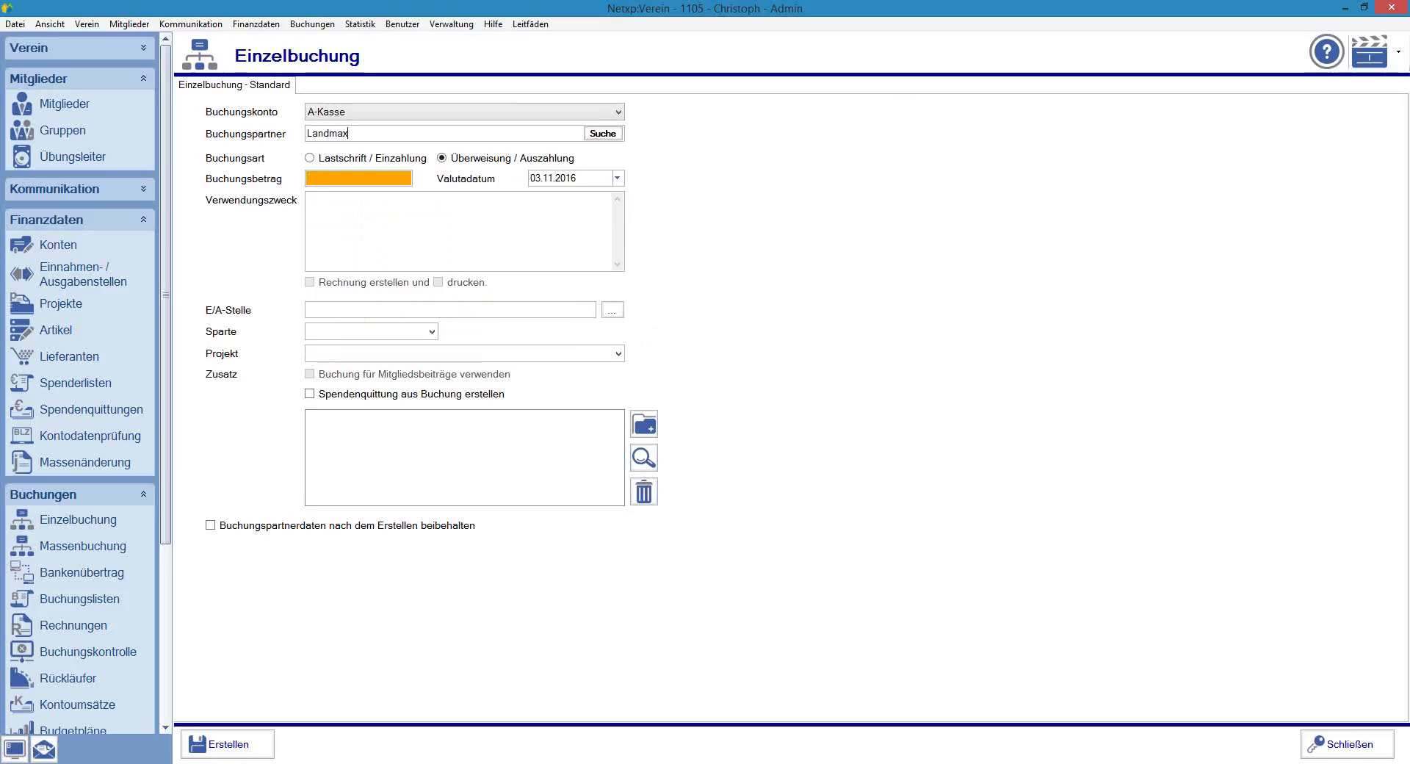
{"action": "key", "text": "BackSpace"}
{"action": "type", "text": "chinen Maier"}
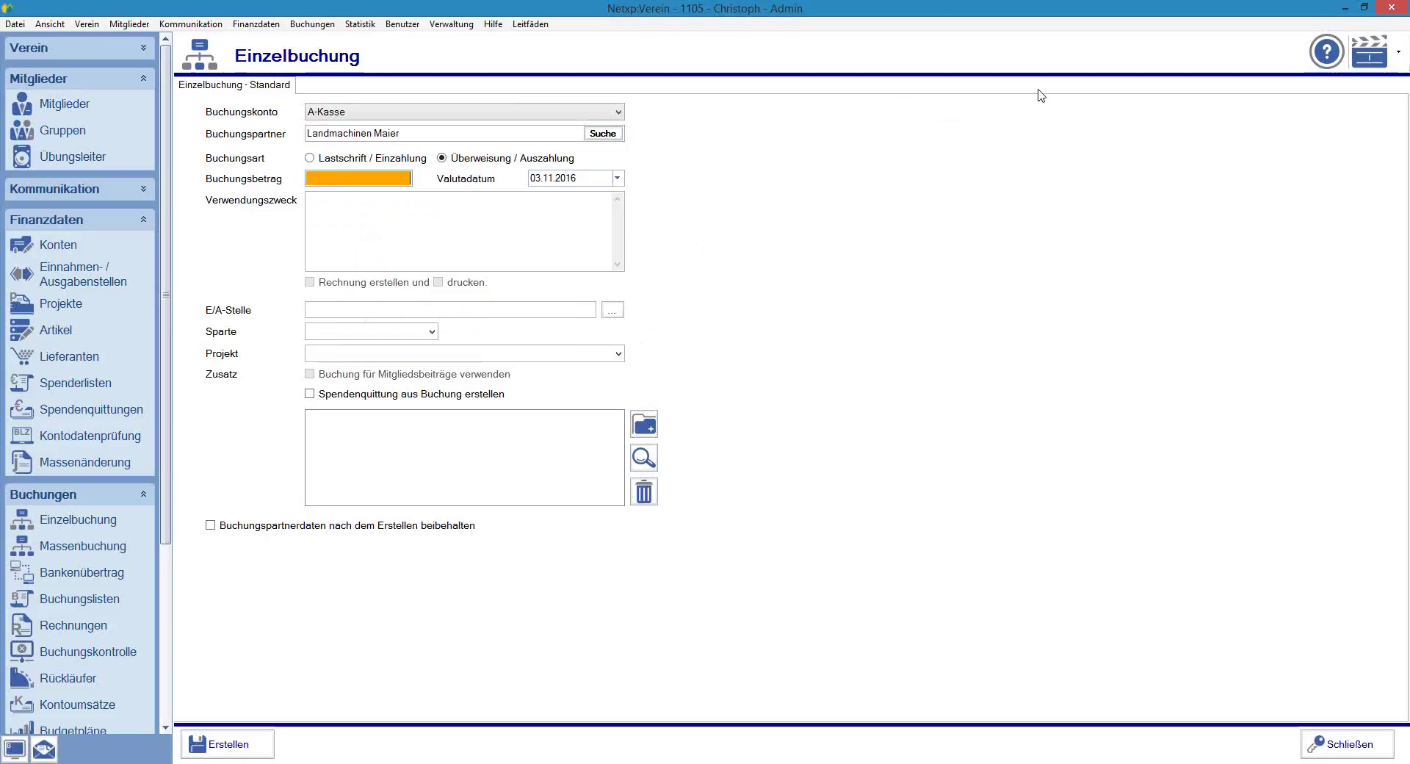
{"action": "type", "text": "11"}
{"action": "type", "text": "05"}
Enter the Verwendungszweck "Reparatur Rasenmäher RE:" followed by the invoice number.
{"action": "left_click", "coordinate": [449, 230]}
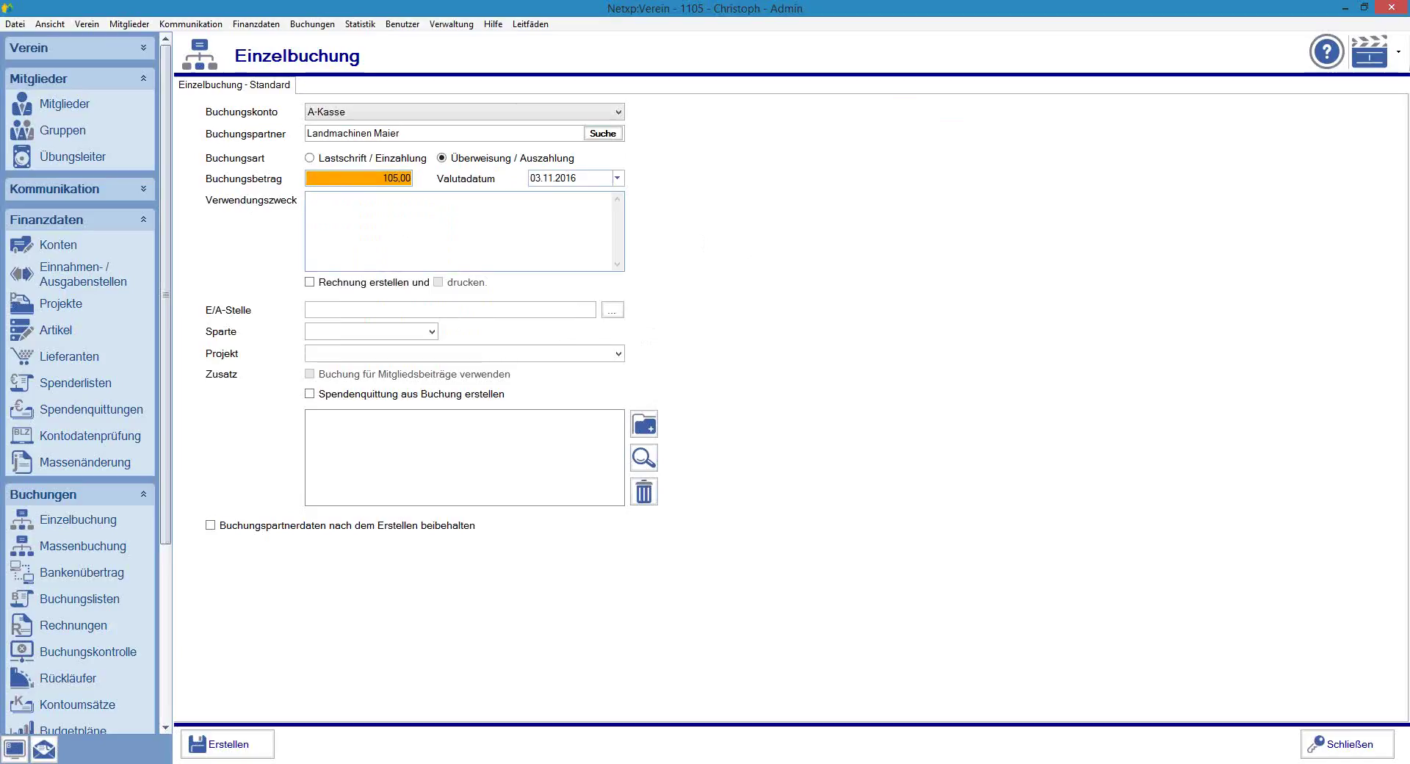
{"action": "type", "text": "Reparatur Rasenmäher RE: 0102"}
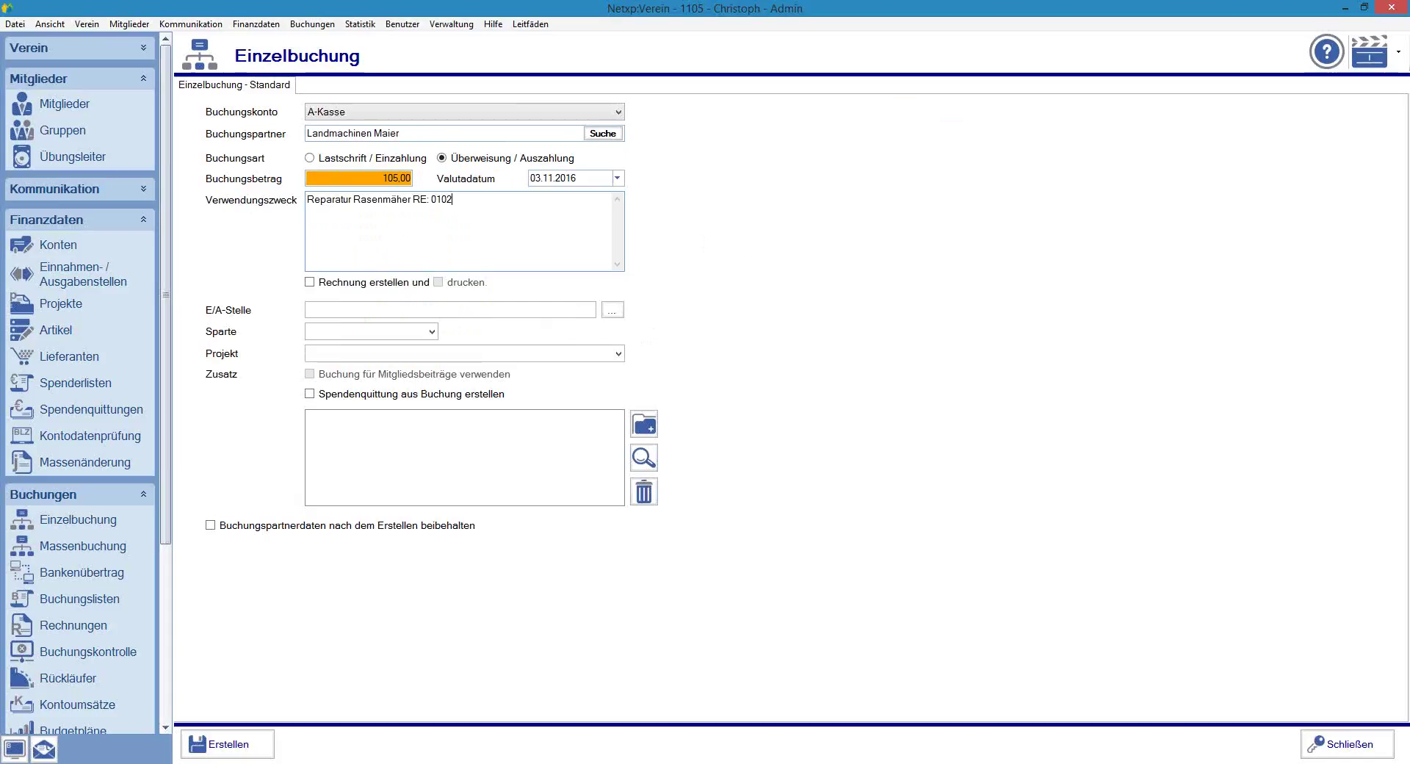
{"action": "type", "text": "3021"}
Assign the E/A-Stelle 3124 - Beschaffung / Instandh. Sportgerät / Ausrüstung from the Ausgaben under Zweckbetrieb, Sportliche Veranstaltungen.
{"action": "left_click", "coordinate": [612, 310]}
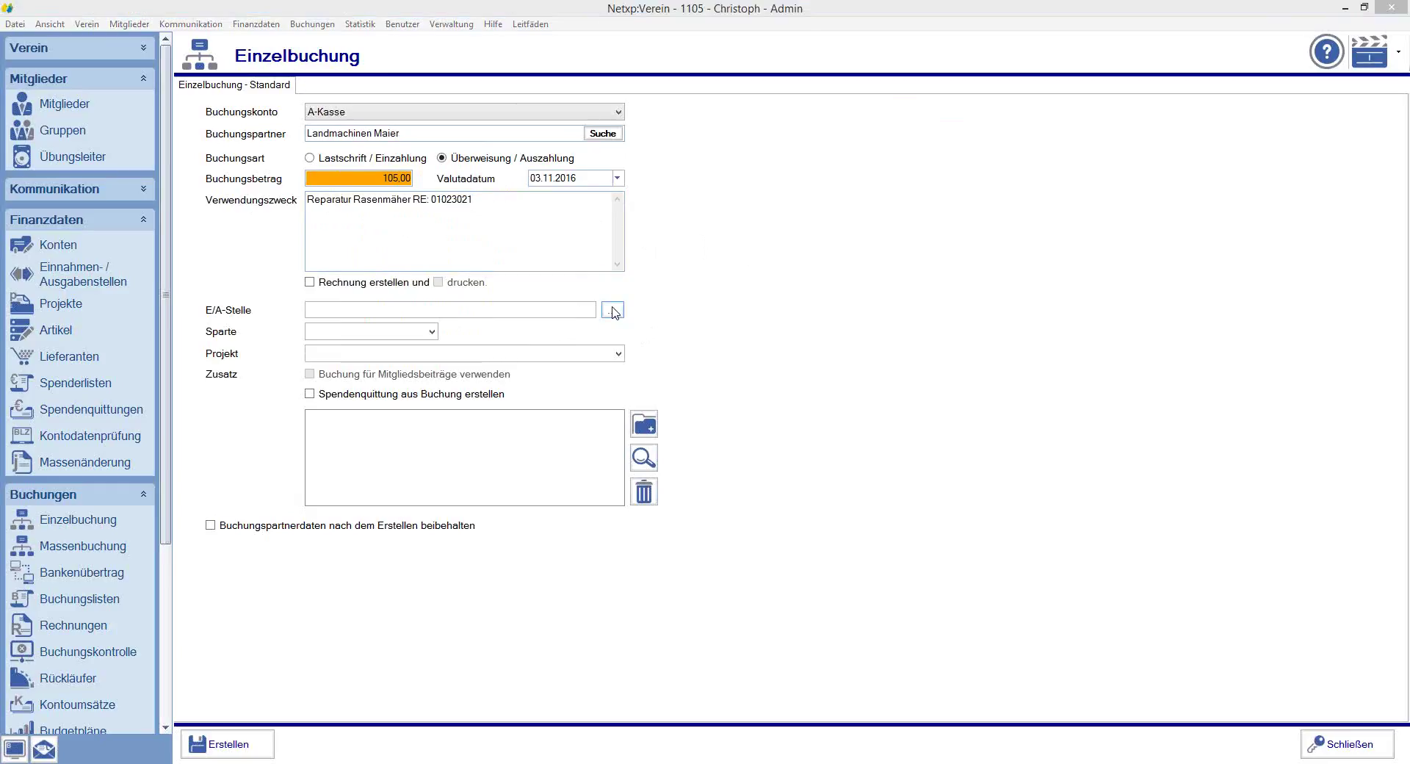
{"action": "left_click", "coordinate": [599, 158]}
{"action": "left_click", "coordinate": [613, 183]}
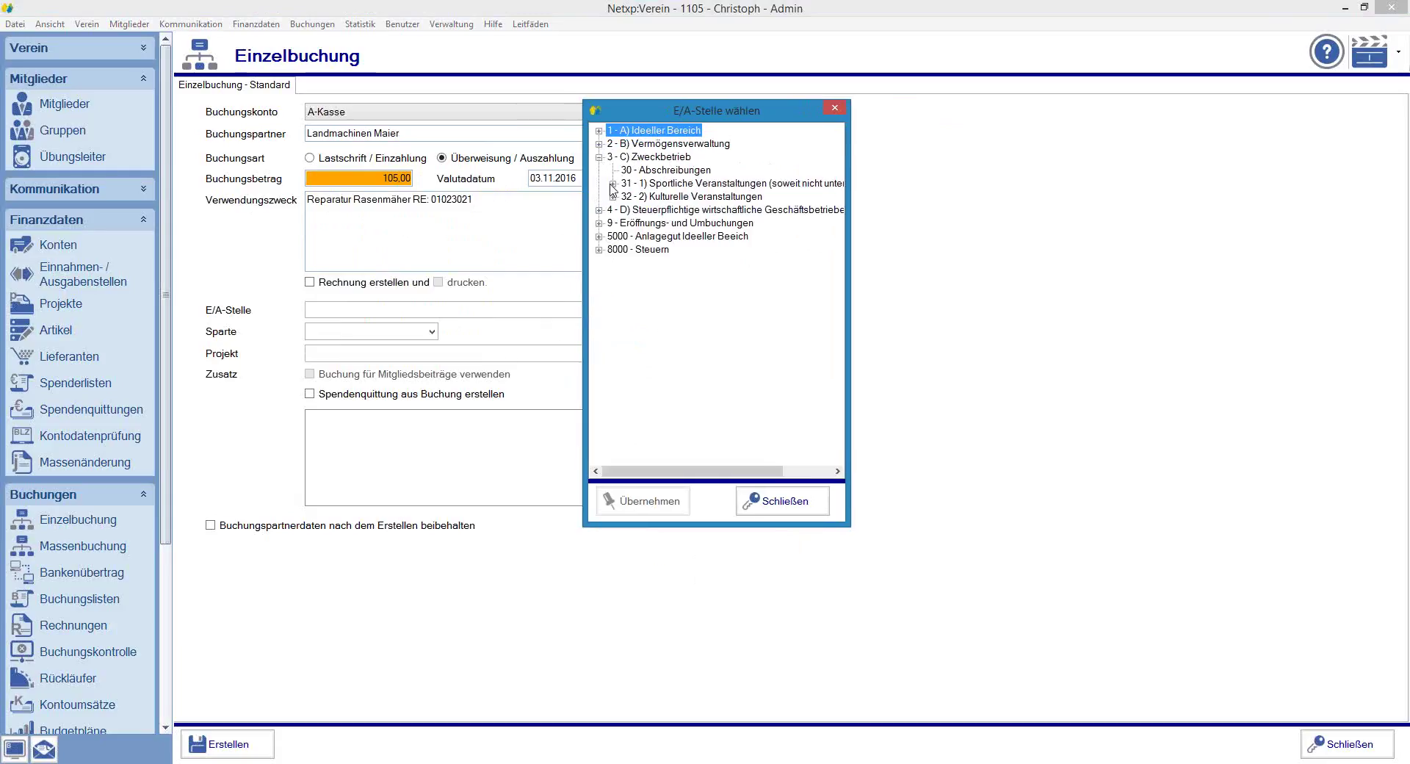
{"action": "left_click", "coordinate": [626, 210]}
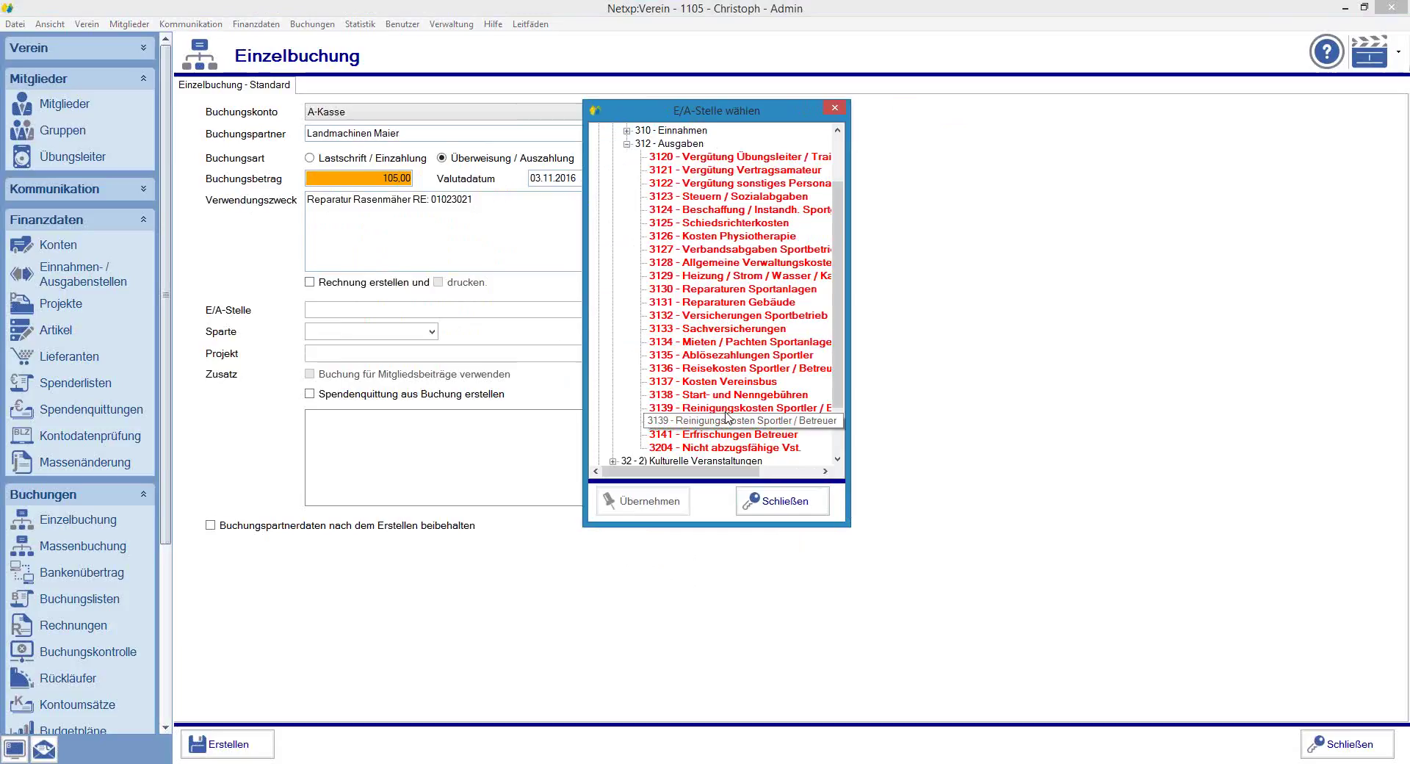
{"action": "left_click_drag", "start_coordinate": [703, 472], "coordinate": [735, 473]}
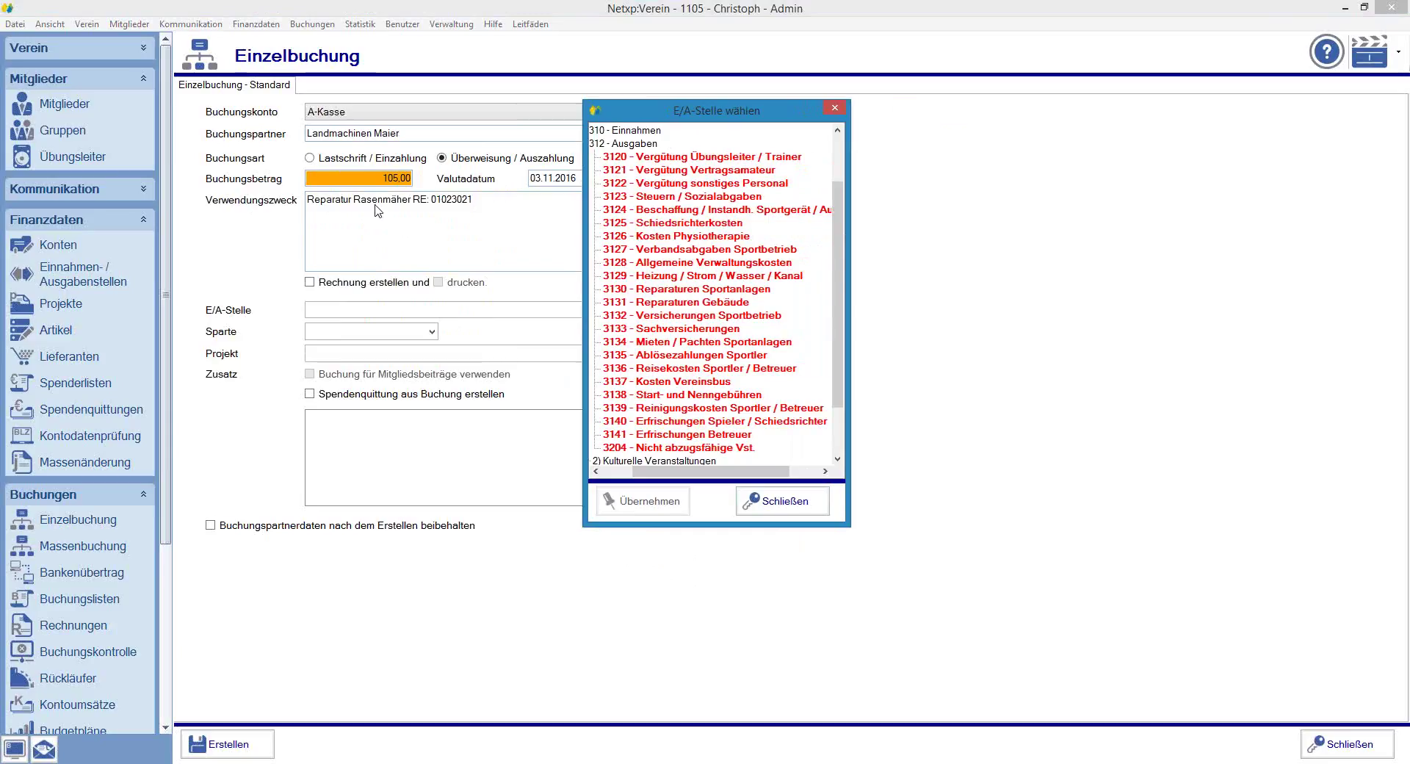
{"action": "left_click", "coordinate": [647, 210]}
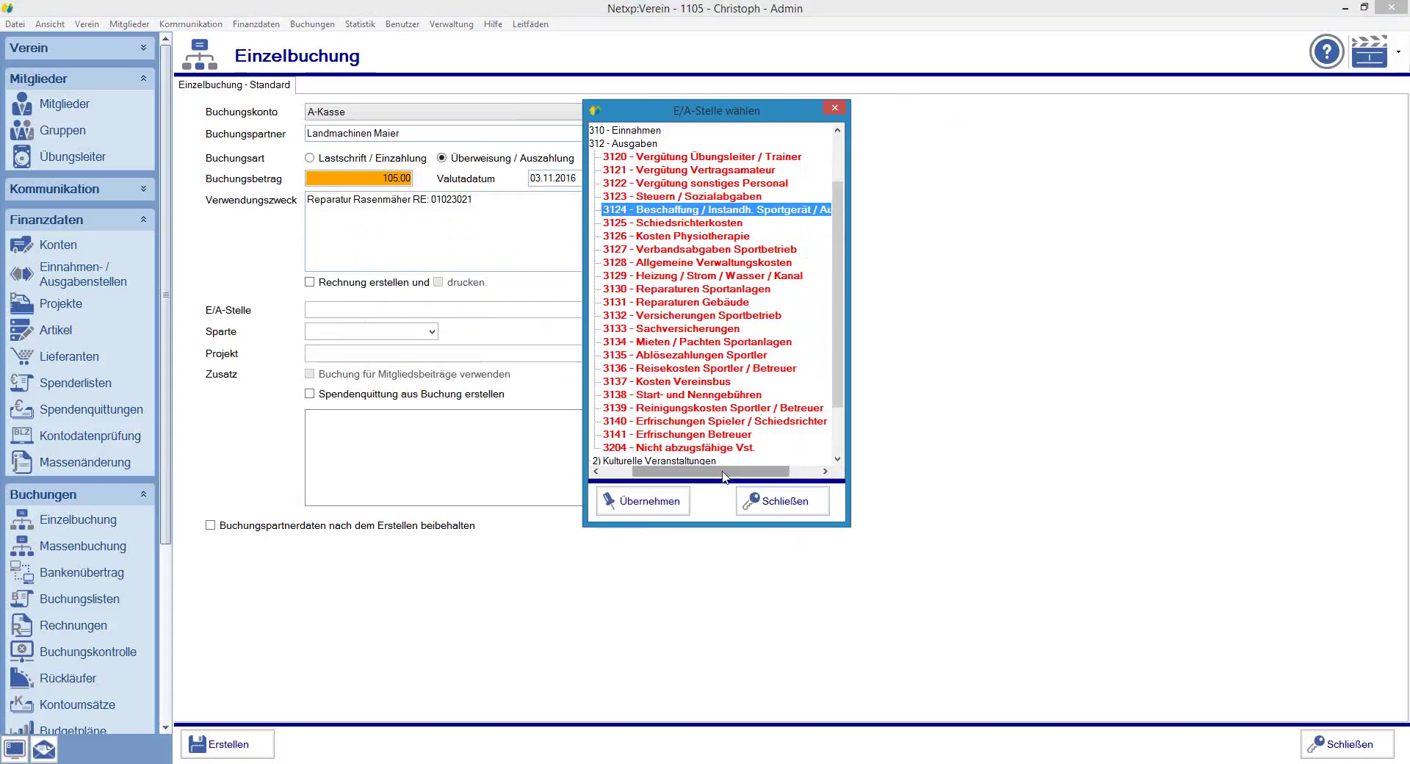
{"action": "mouse_move", "coordinate": [747, 470]}
{"action": "left_mouse_down"}
{"action": "mouse_move", "coordinate": [776, 467]}
{"action": "mouse_move", "coordinate": [714, 470]}
{"action": "mouse_move", "coordinate": [739, 469]}
{"action": "mouse_move", "coordinate": [726, 455]}
{"action": "left_mouse_up"}
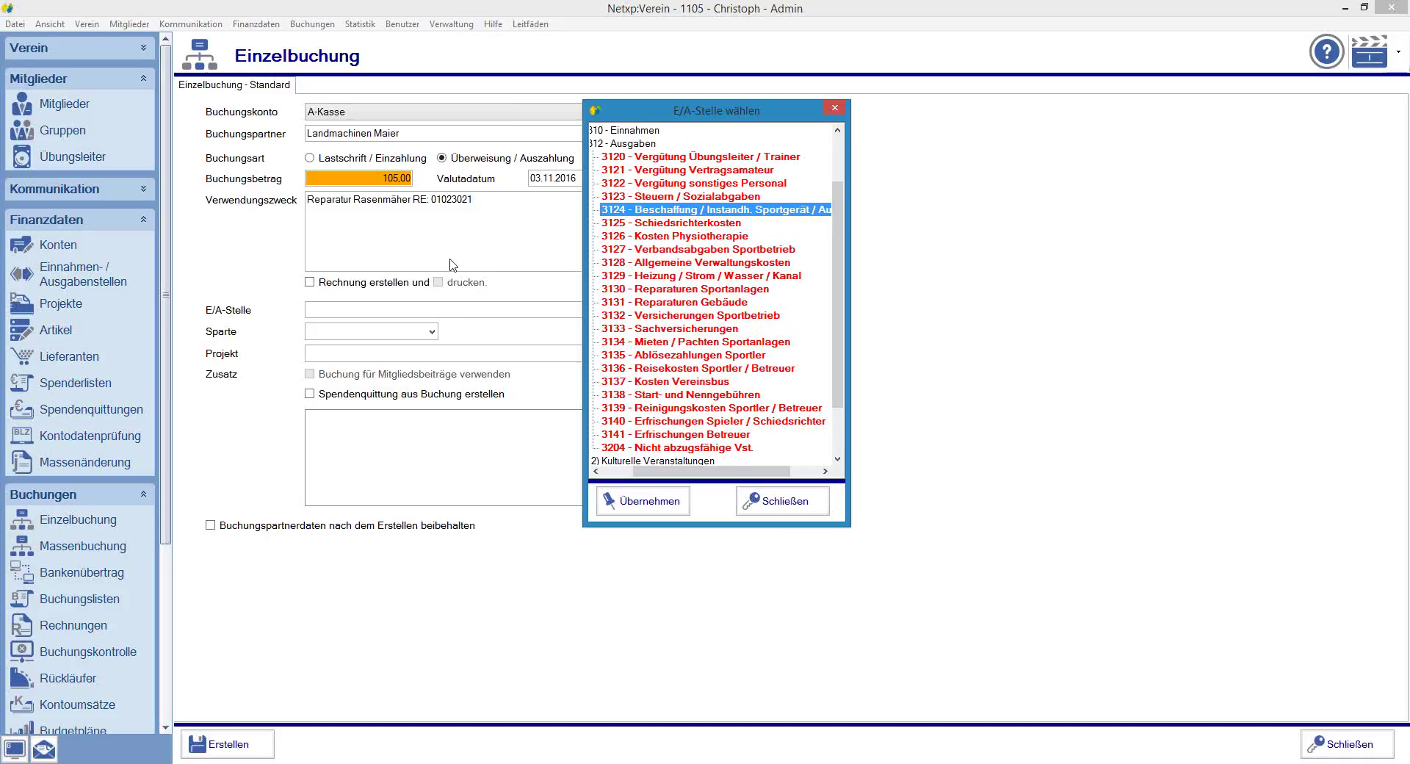
{"action": "left_click", "coordinate": [631, 505]}
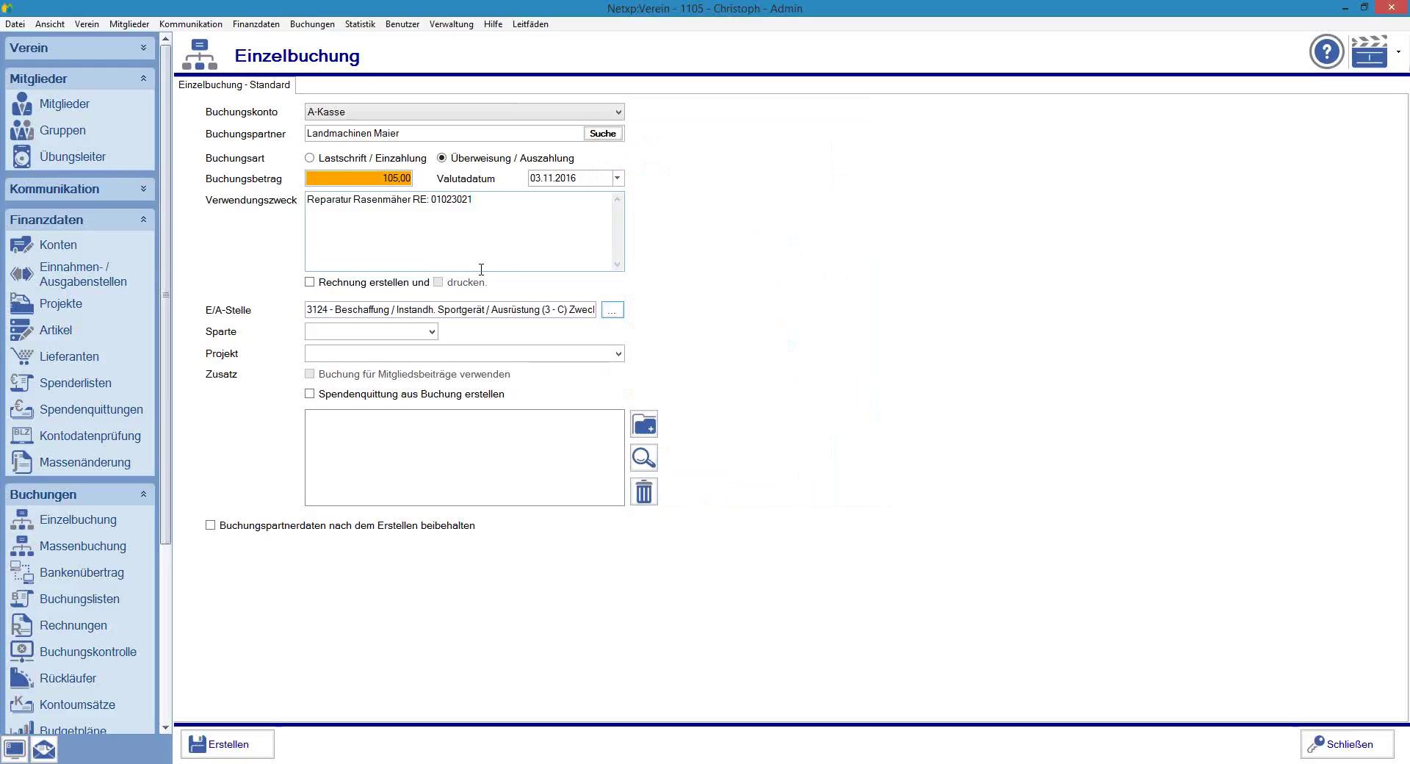
Set the Sparte to Fussball and view the available projects without choosing one.
{"action": "left_click", "coordinate": [432, 331]}
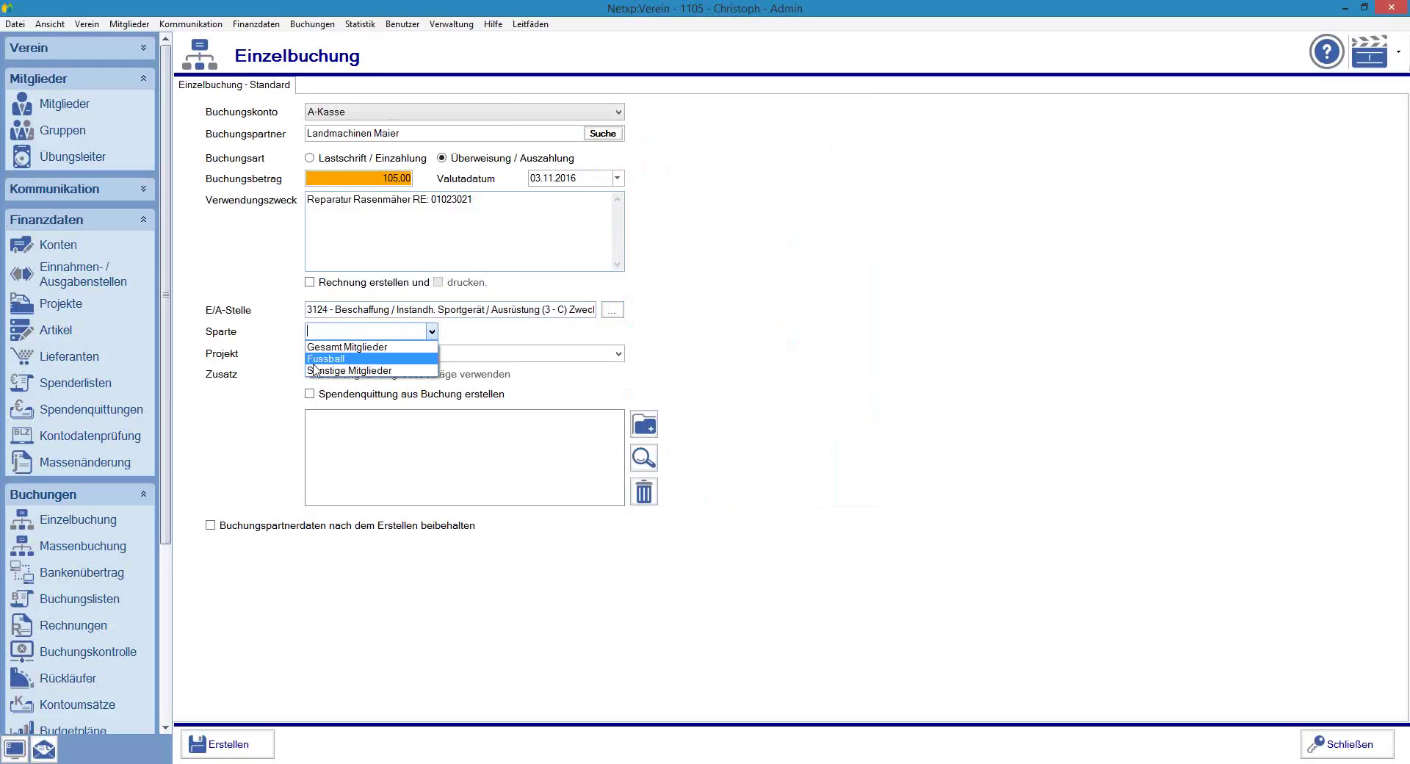
{"action": "left_click", "coordinate": [319, 359]}
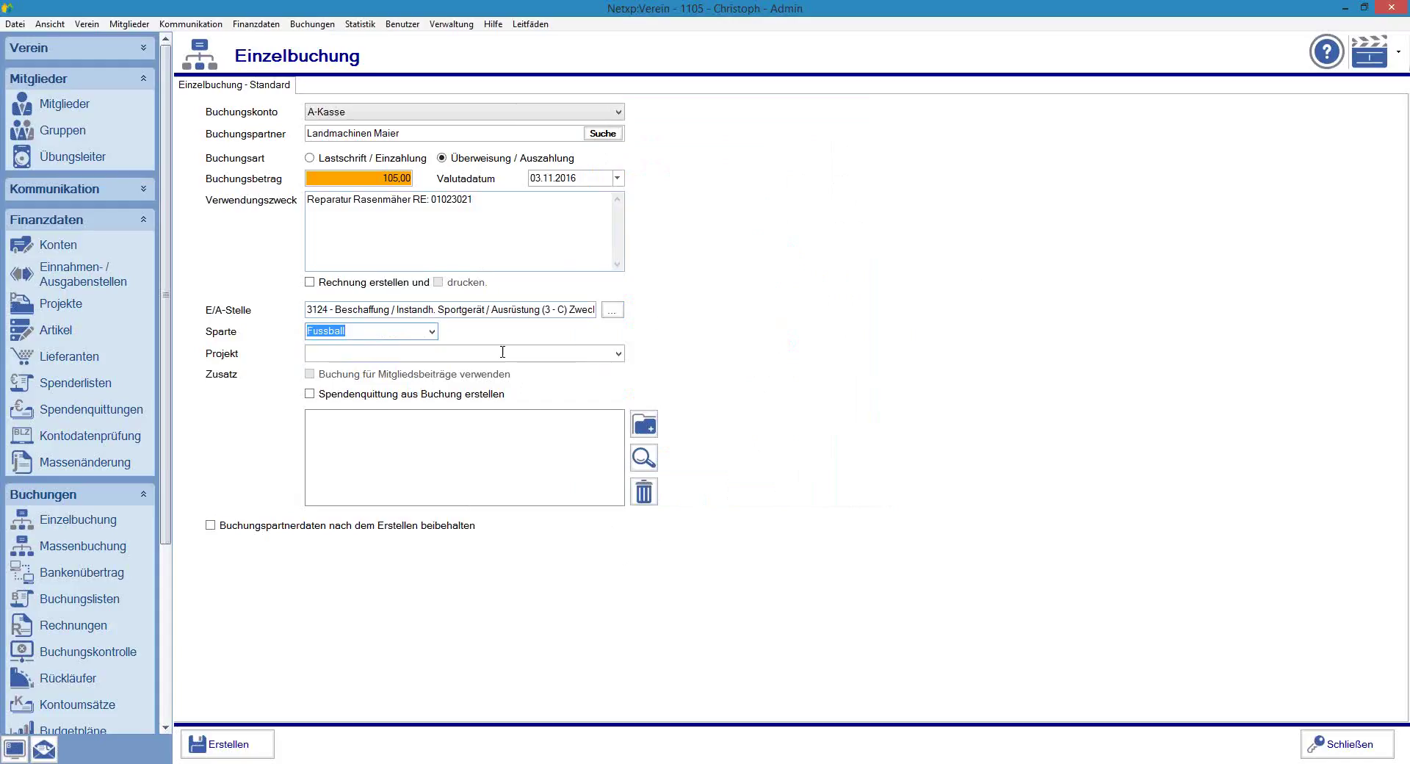
{"action": "left_click", "coordinate": [619, 354]}
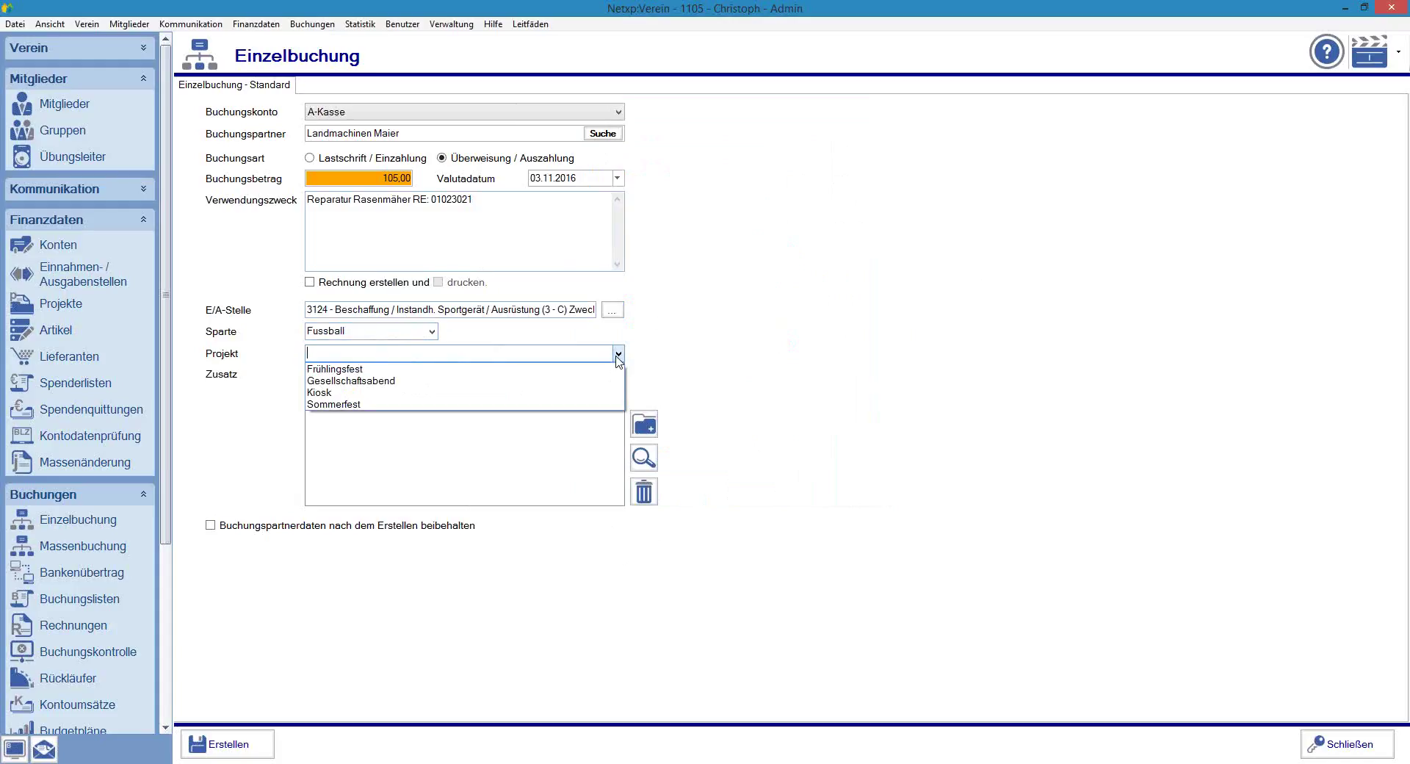
{"action": "left_click", "coordinate": [856, 289]}
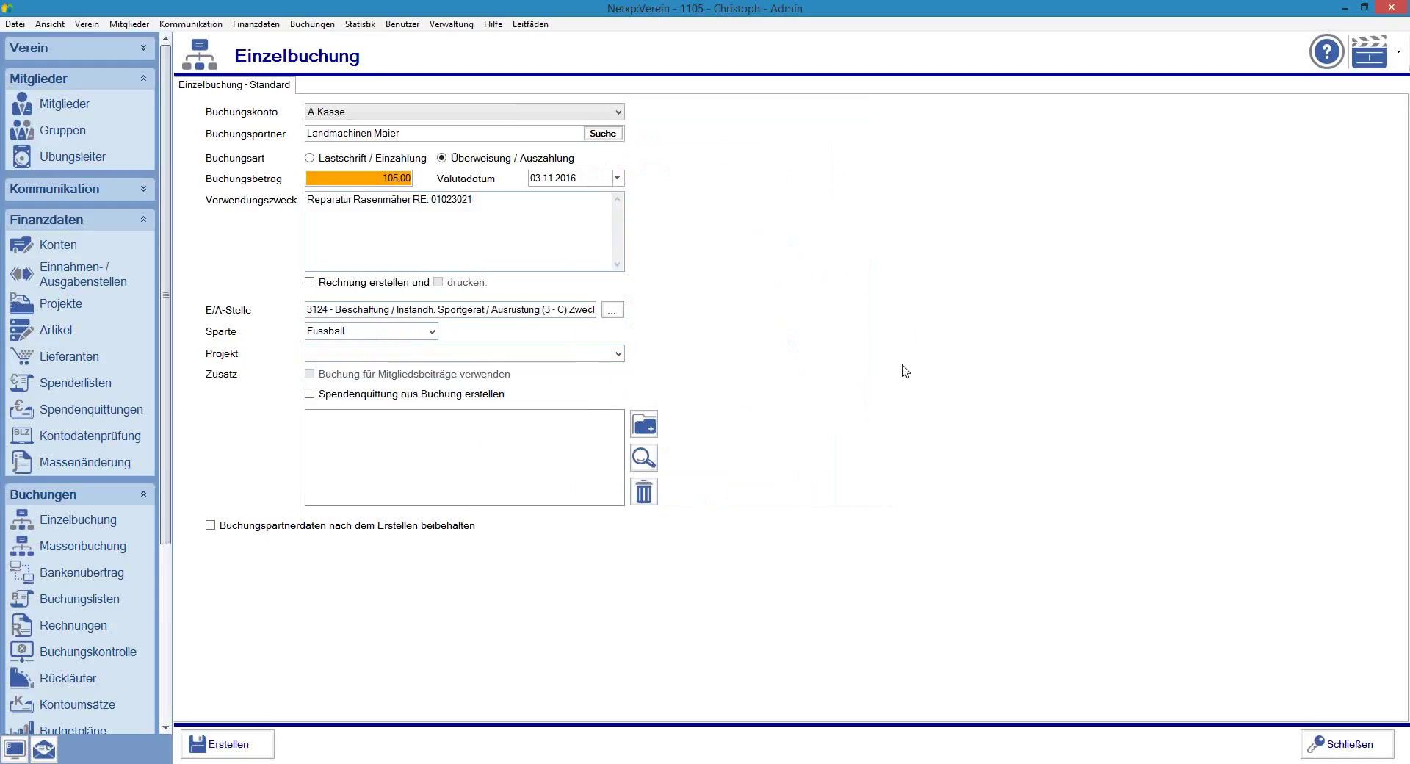
View the Belegarchiv for attachable receipts, close it without attaching any, and create the booking.
{"action": "left_click", "coordinate": [644, 424]}
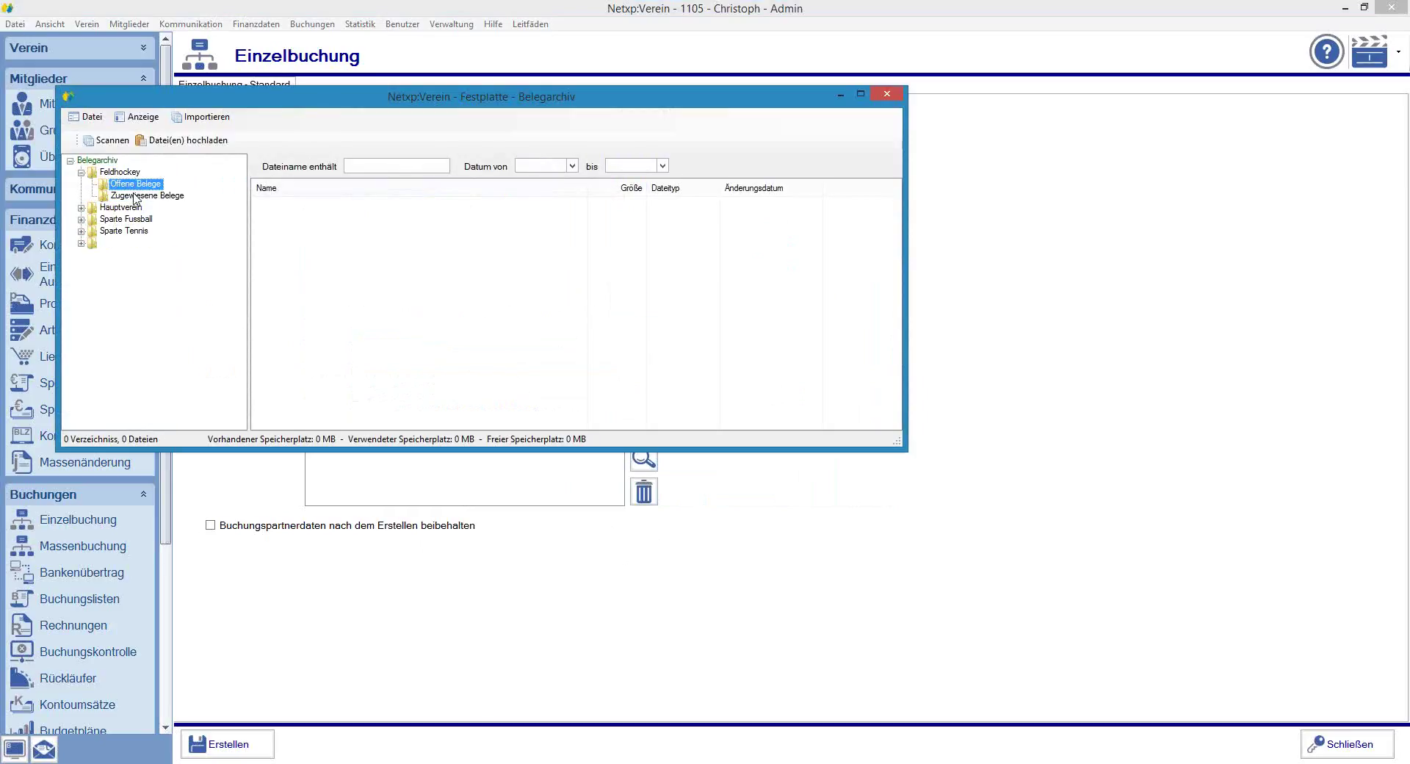
{"action": "left_click", "coordinate": [888, 95]}
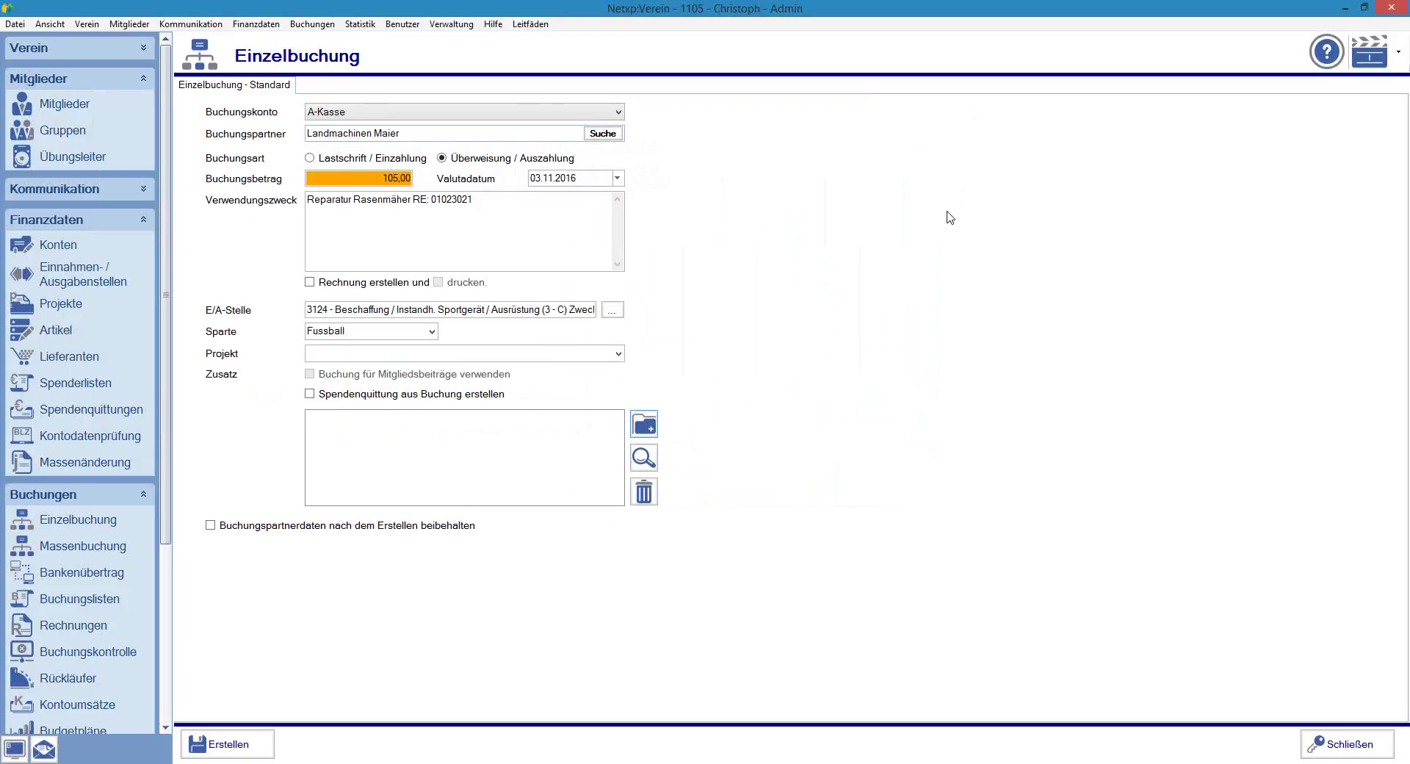
{"action": "left_click", "coordinate": [232, 753]}
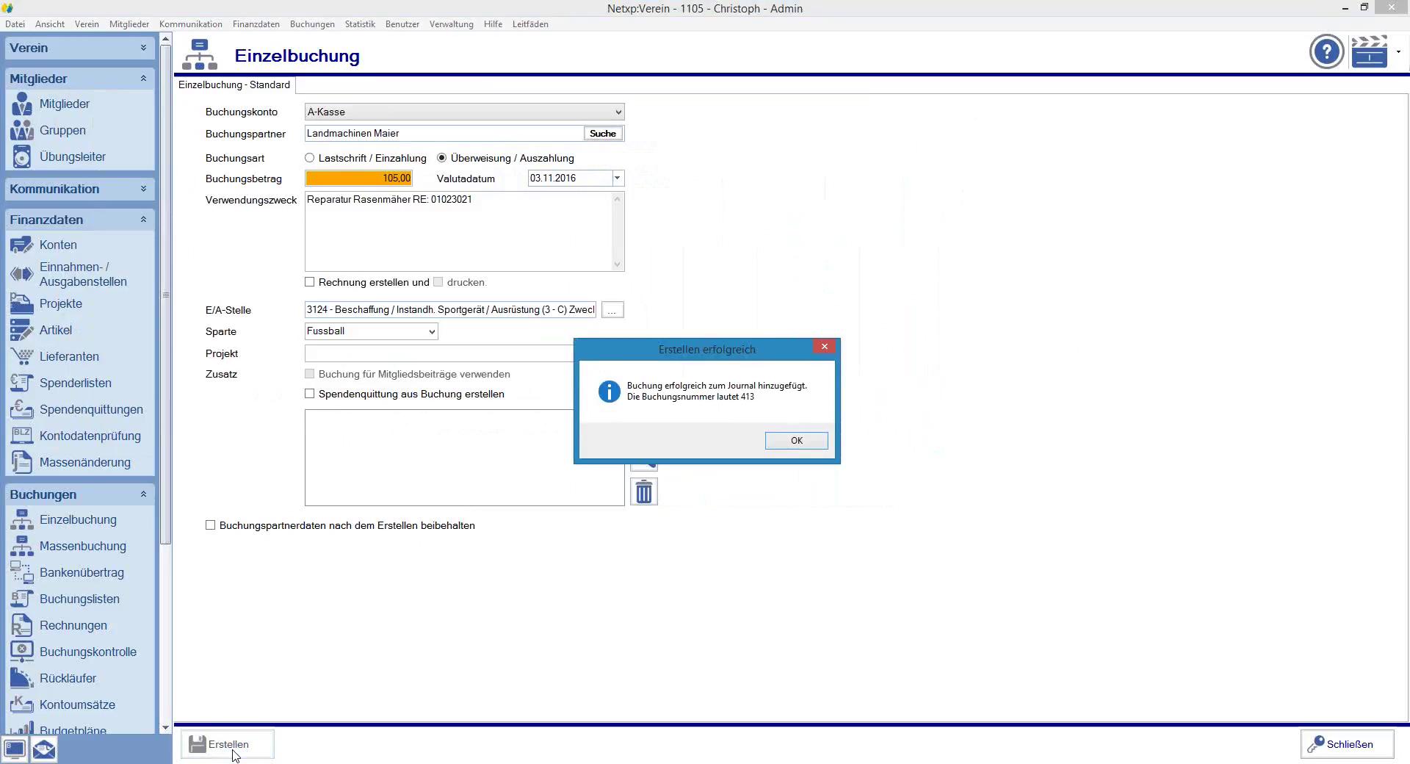
Close the booking message and list the 2016 Journal entries for the A-Kasse account.
{"action": "left_click", "coordinate": [772, 445]}
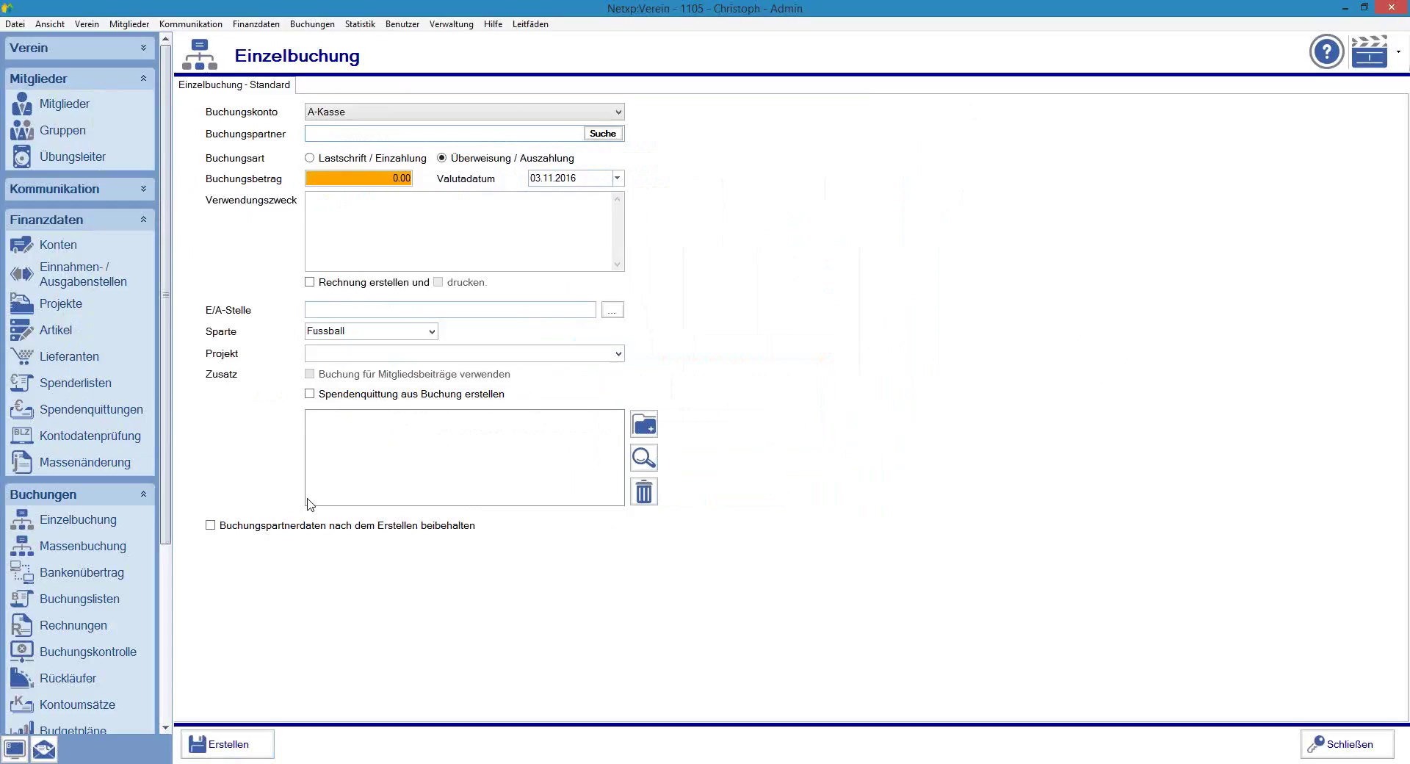
{"action": "scroll", "coordinate": [110, 514], "scroll_direction": "down", "scroll_amount": 3}
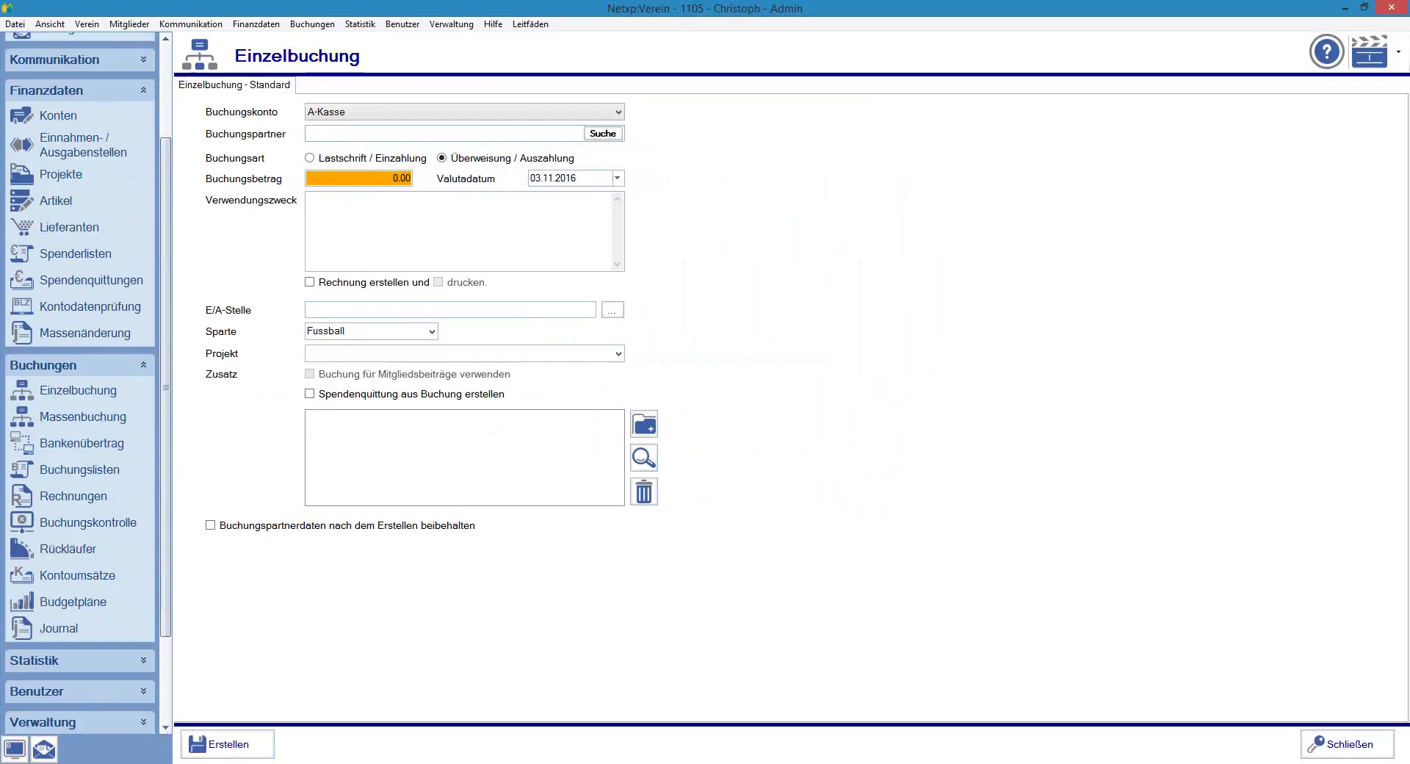
{"action": "left_click", "coordinate": [59, 628]}
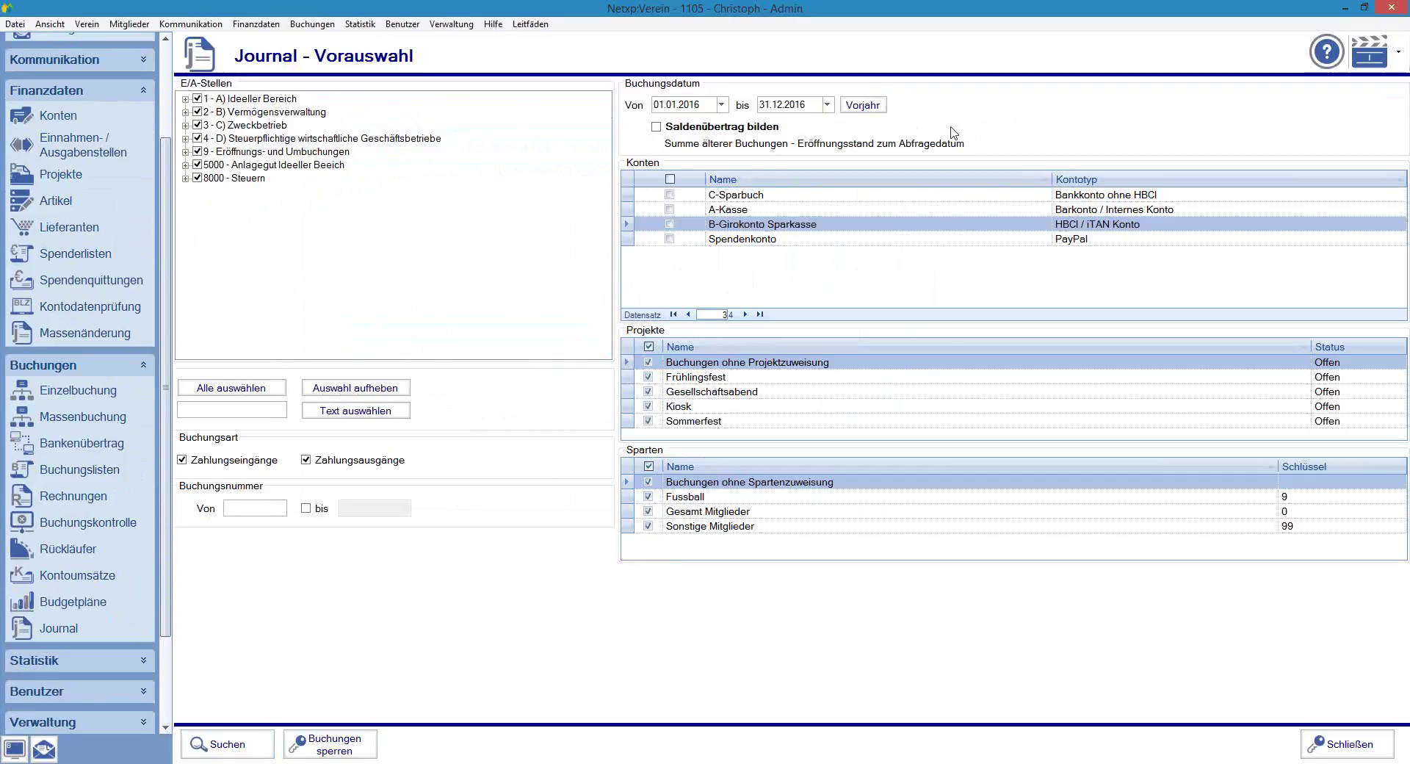
{"action": "left_click", "coordinate": [669, 211]}
{"action": "left_click", "coordinate": [235, 745]}
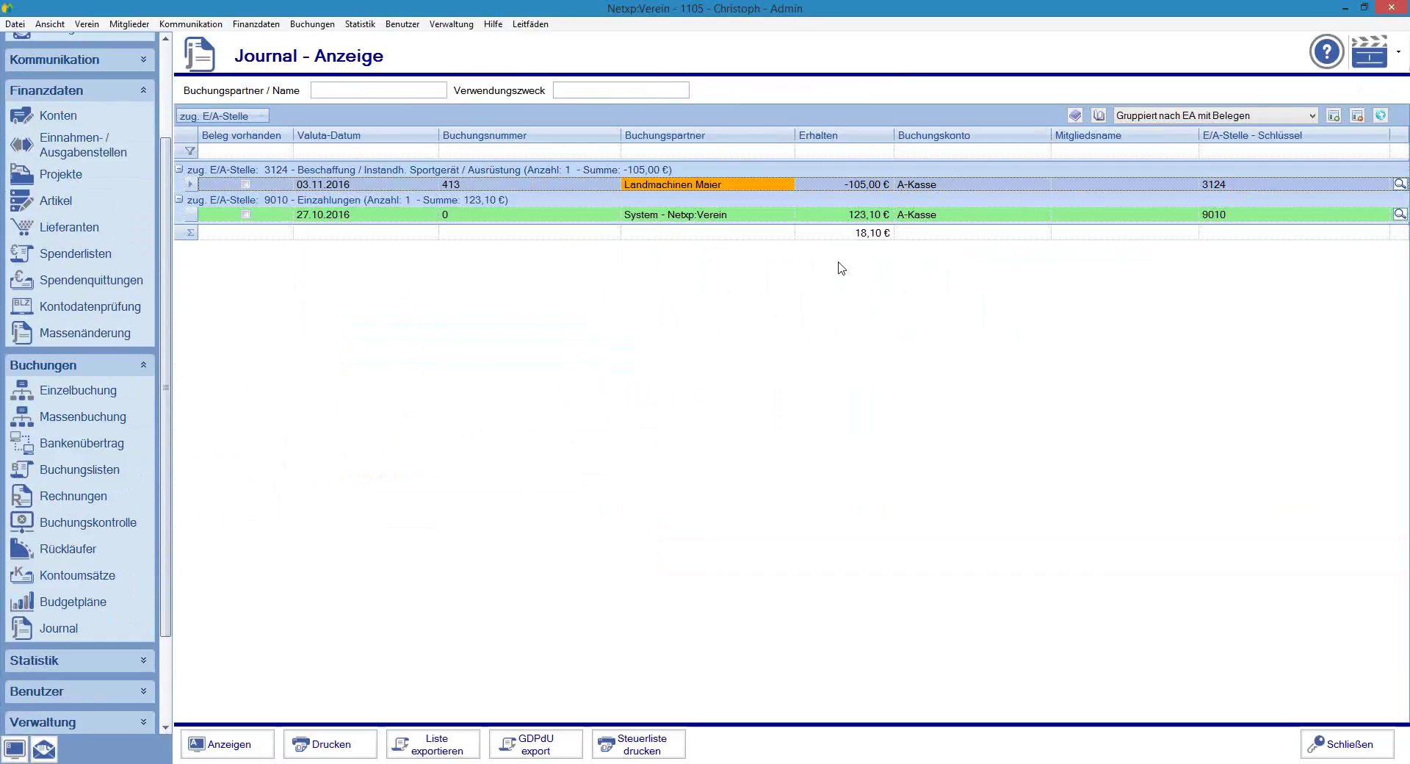
Open the Mitgliederliste and add the Zahlart column to it.
{"action": "left_click", "coordinate": [77, 391]}
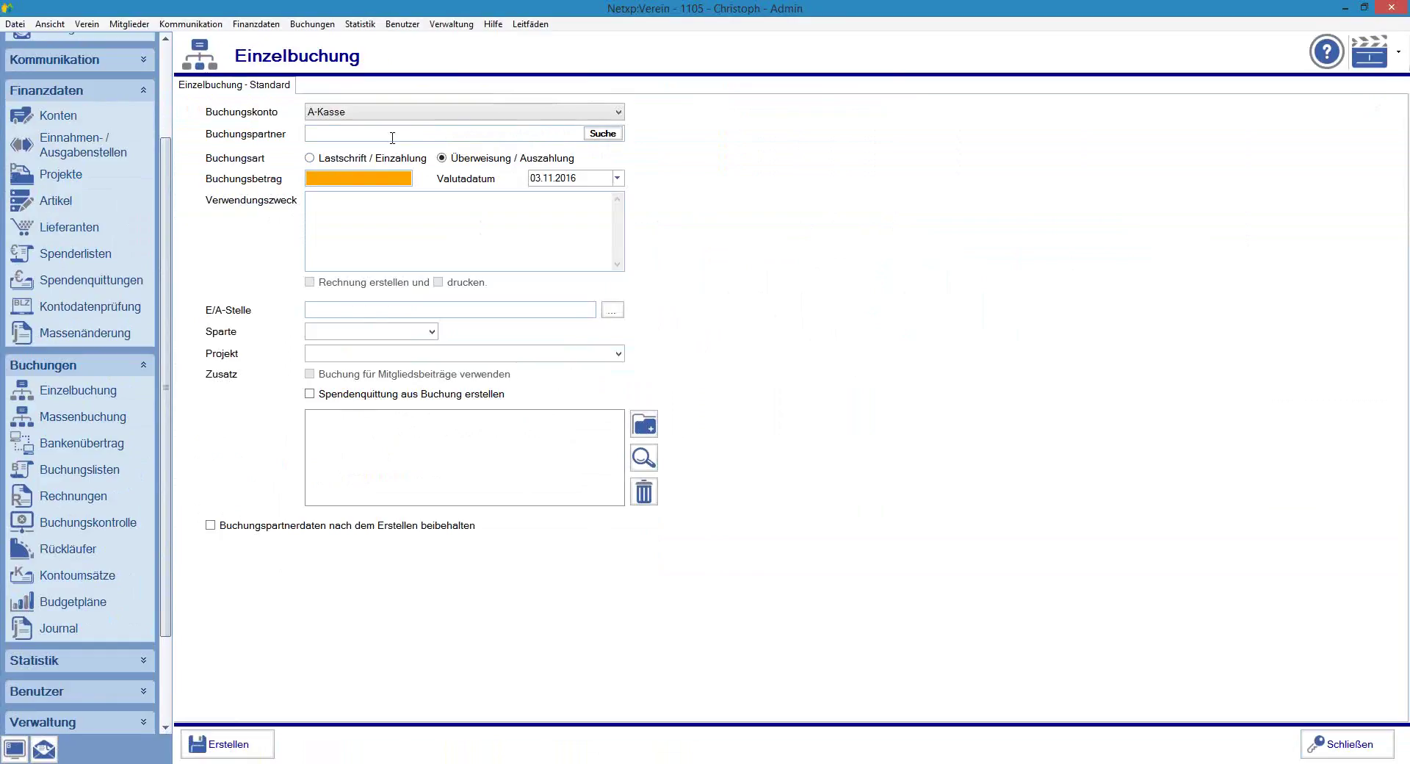
{"action": "left_click", "coordinate": [168, 122]}
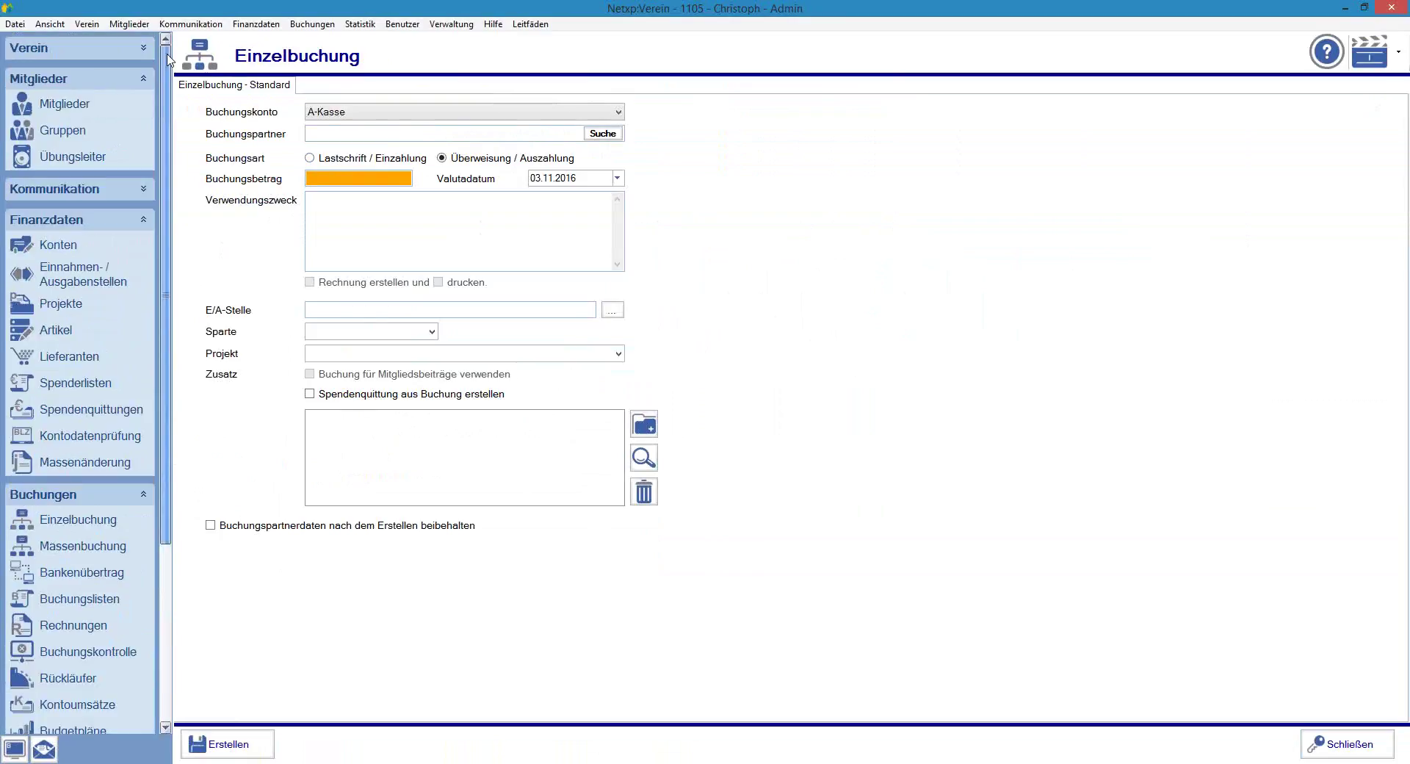
{"action": "left_click", "coordinate": [59, 106]}
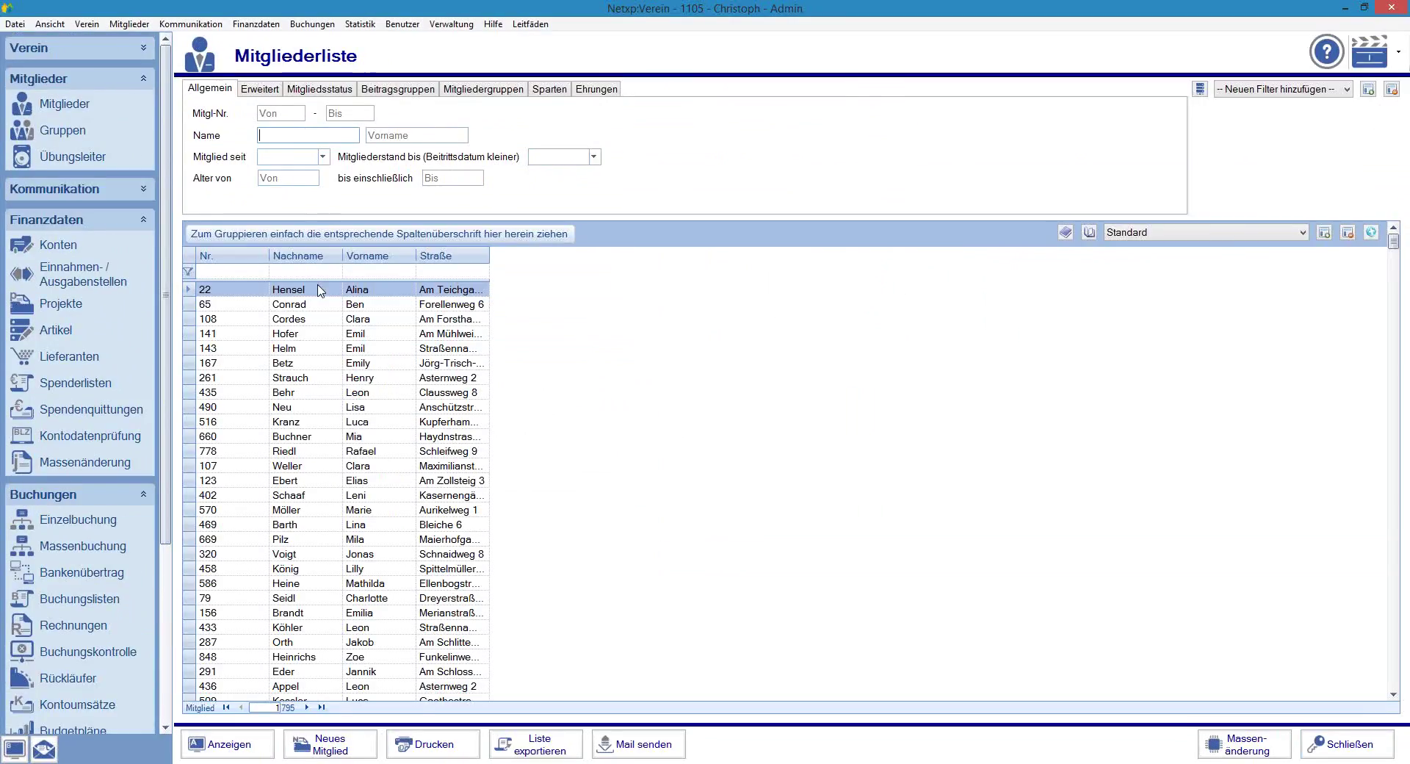
{"action": "left_click", "coordinate": [1371, 232]}
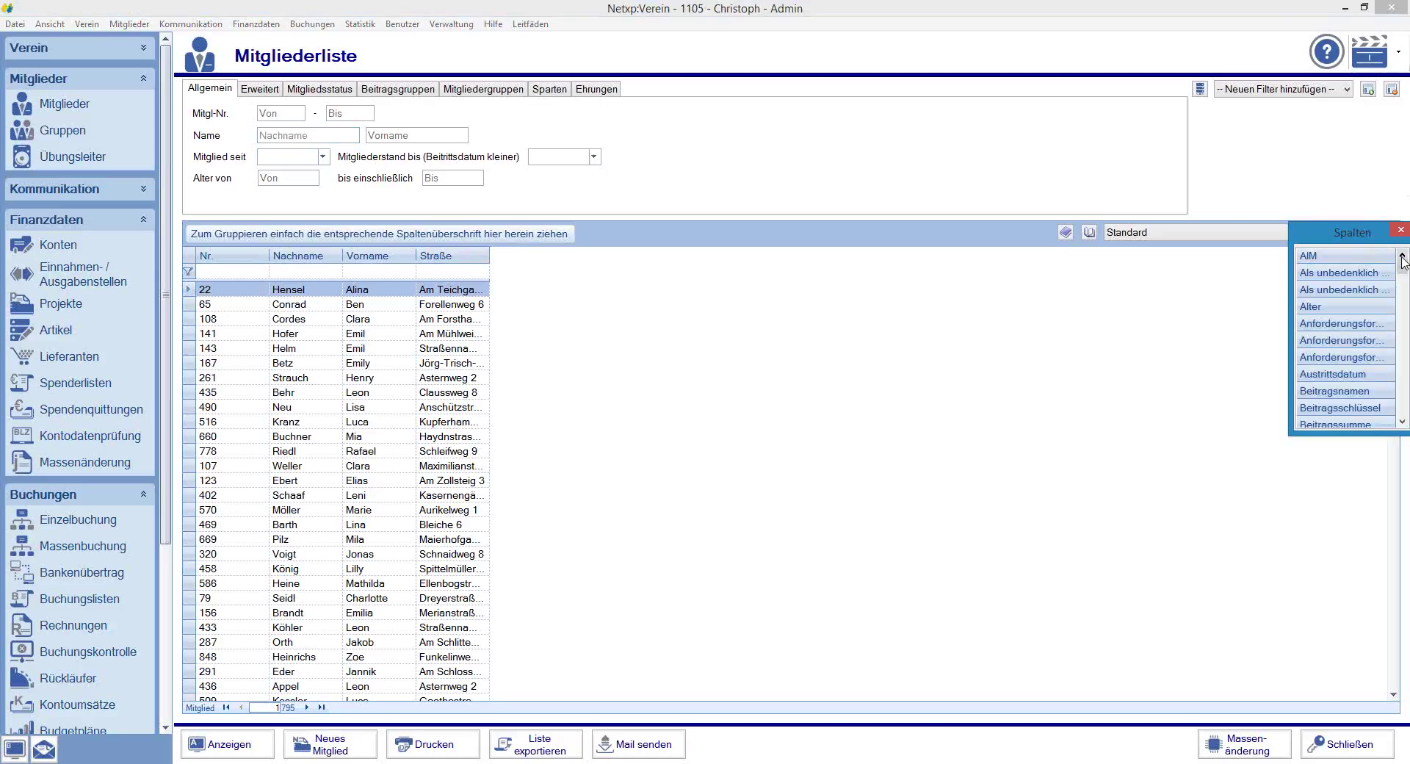
{"action": "left_click_drag", "start_coordinate": [1404, 278], "coordinate": [1402, 409]}
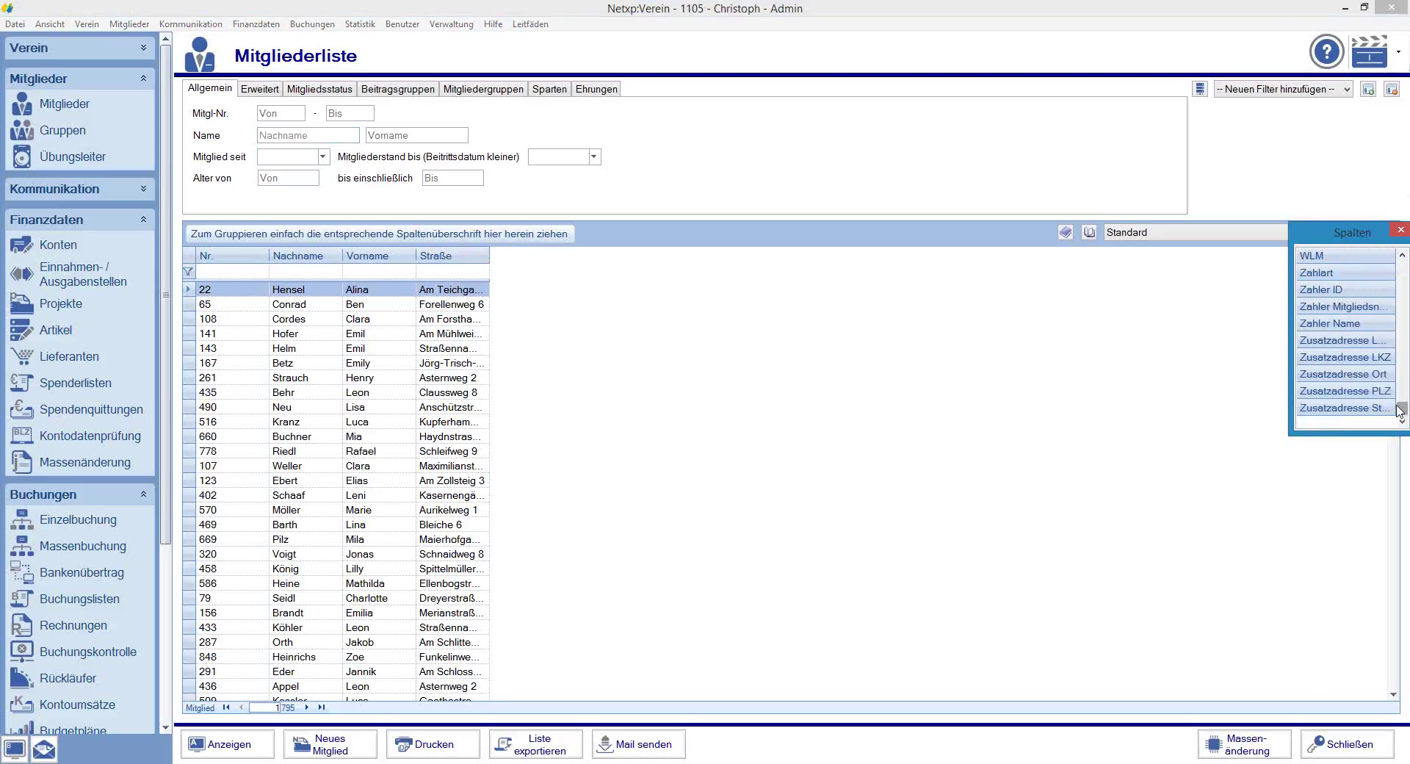
{"action": "double_click", "coordinate": [1342, 274]}
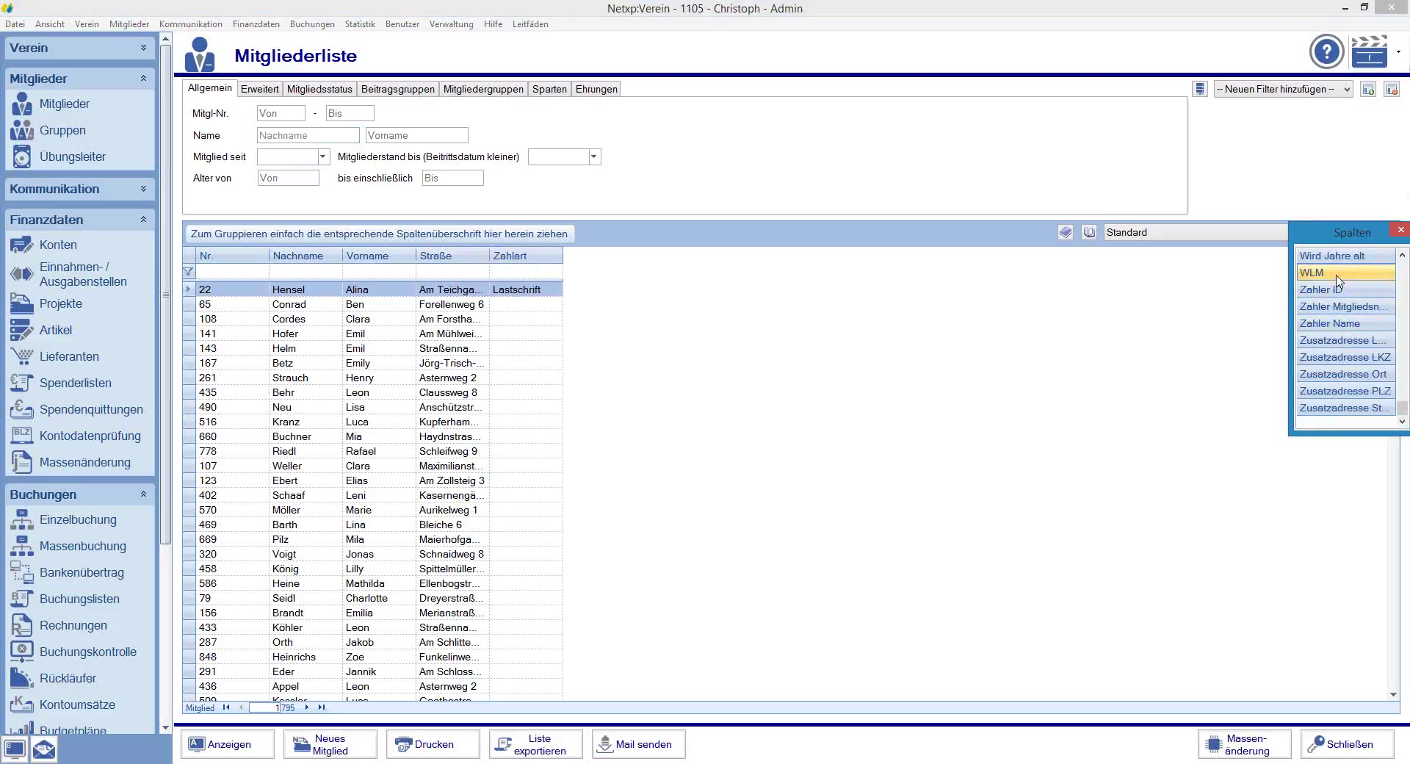
{"action": "left_click", "coordinate": [1401, 230]}
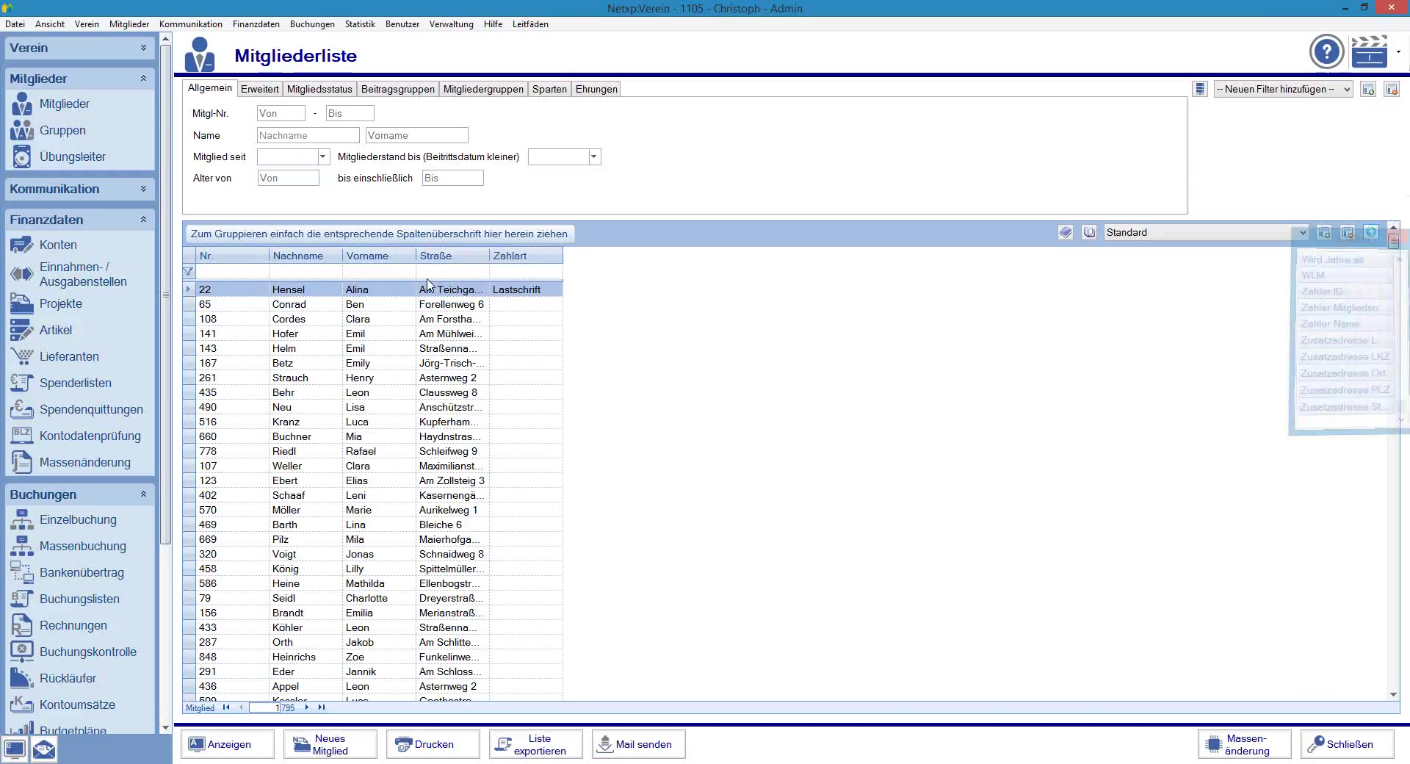
Sort the Mitgliederliste by Zahlart and open the record of the last member paying by Lastschrift.
{"action": "left_click", "coordinate": [518, 257]}
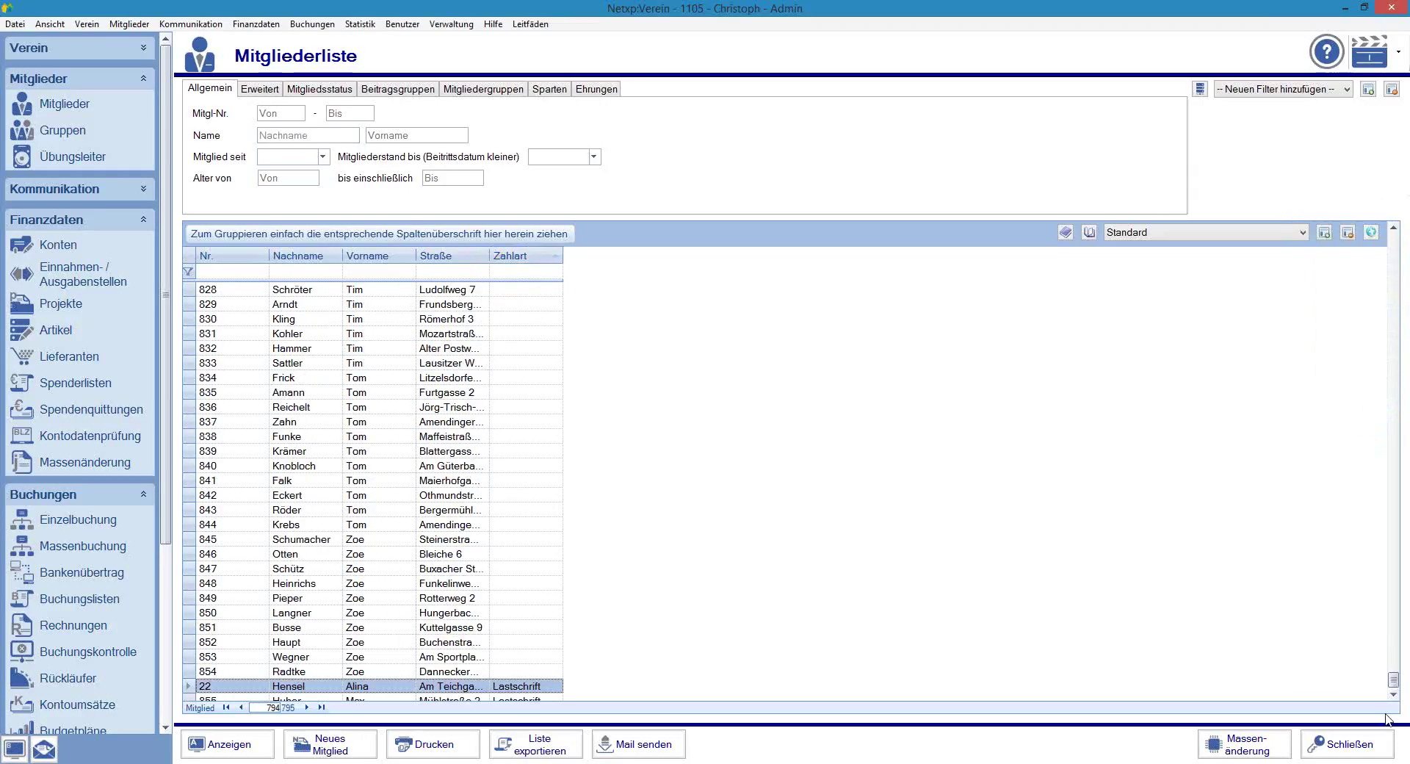
{"action": "scroll", "coordinate": [1393, 679], "scroll_direction": "down", "scroll_amount": 1}
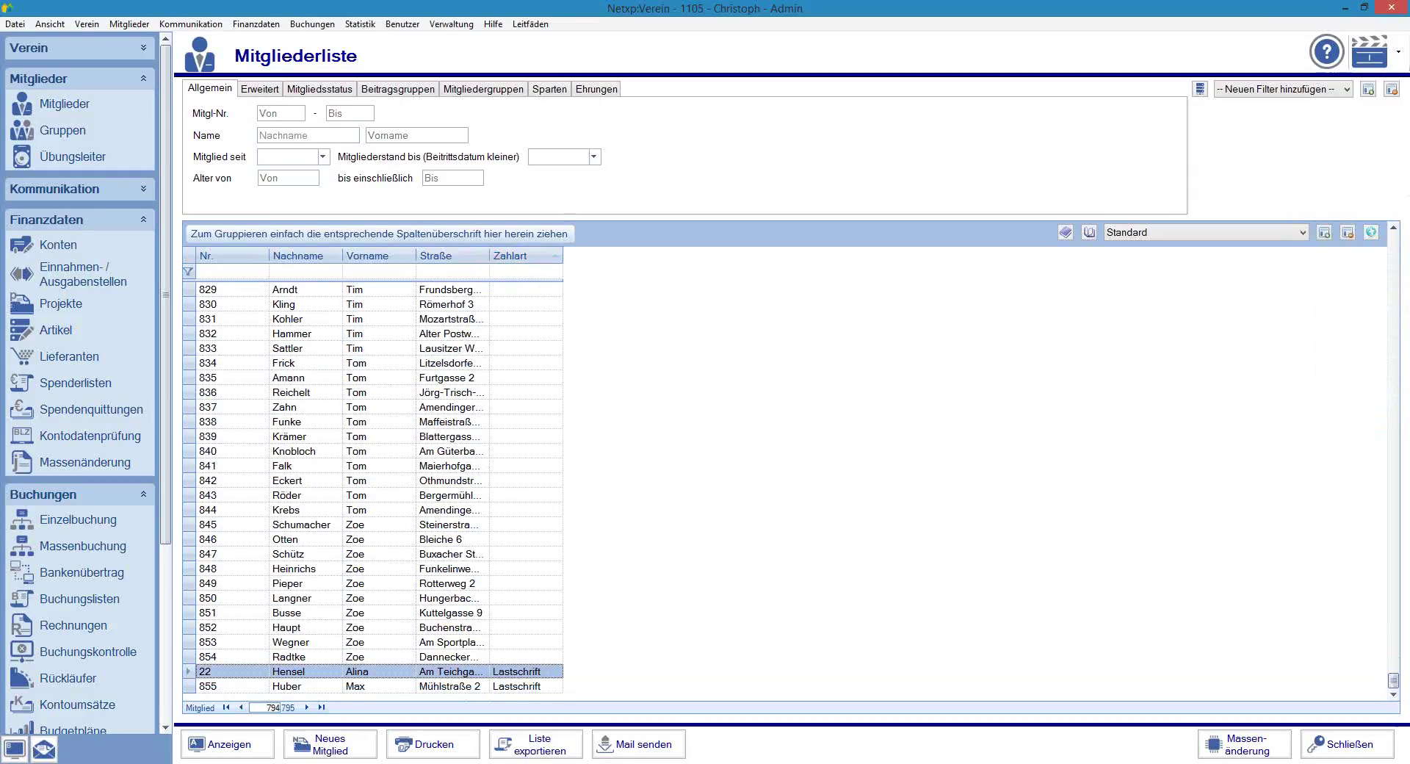
{"action": "double_click", "coordinate": [301, 686]}
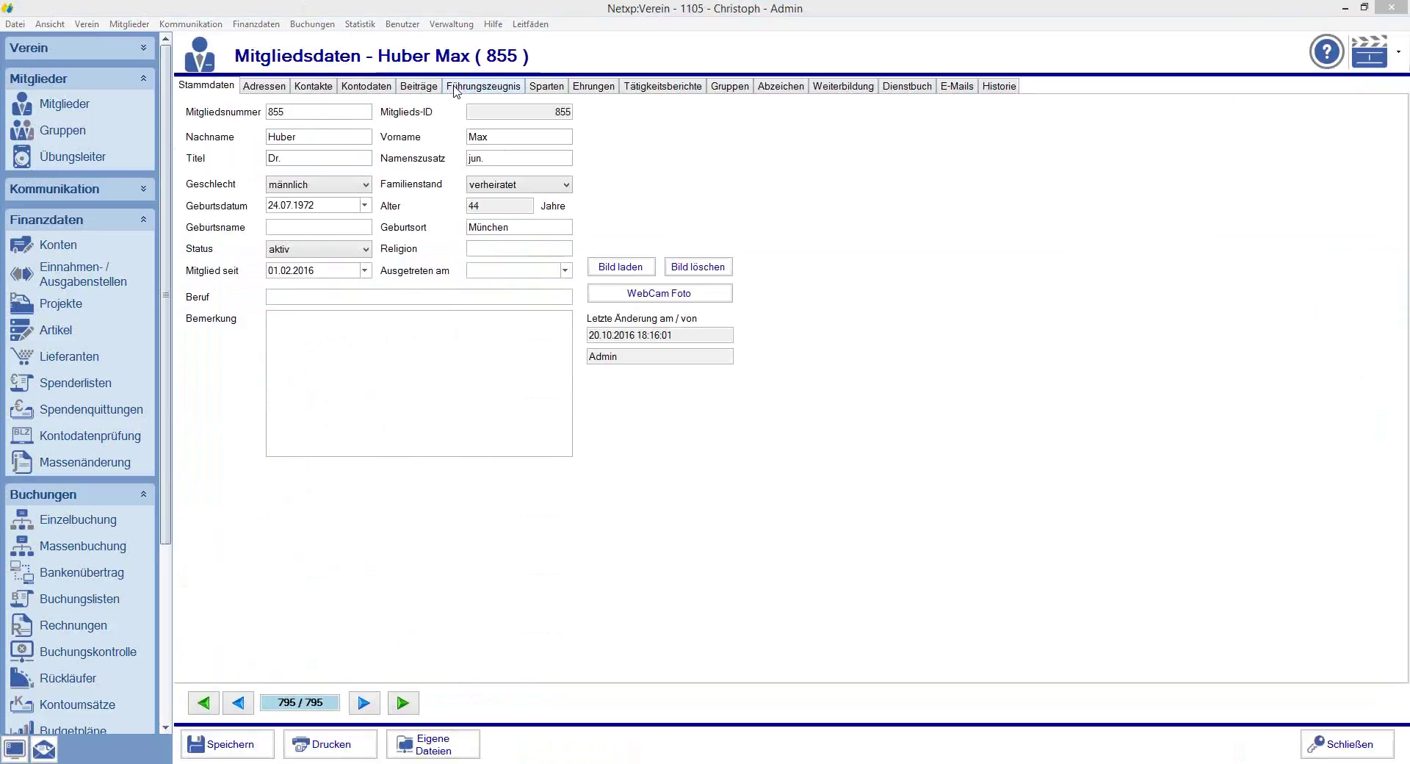
Change the Zahlungsart of the member's Hauptverein contribution to Bar and save the member record.
{"action": "left_click", "coordinate": [419, 86]}
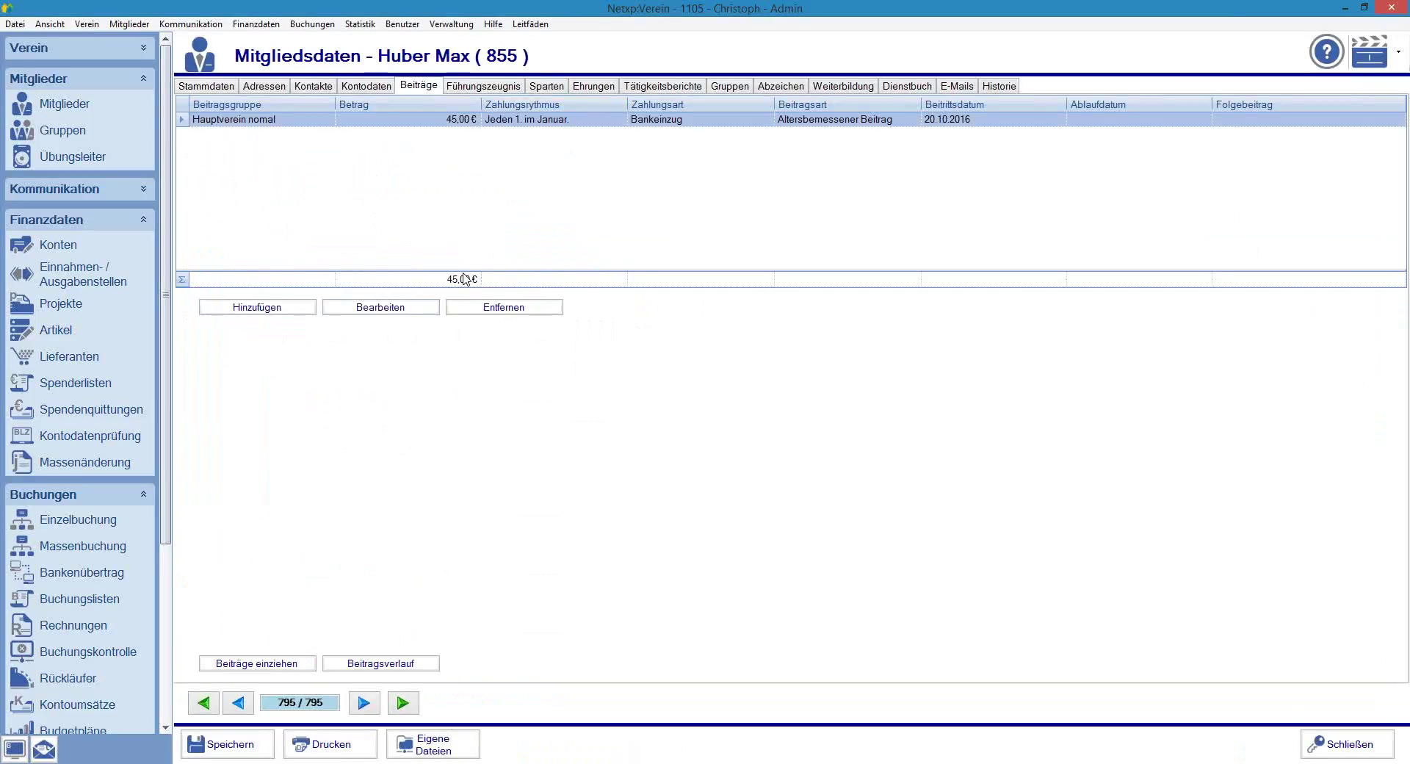
{"action": "left_click", "coordinate": [377, 309]}
{"action": "left_click", "coordinate": [627, 360]}
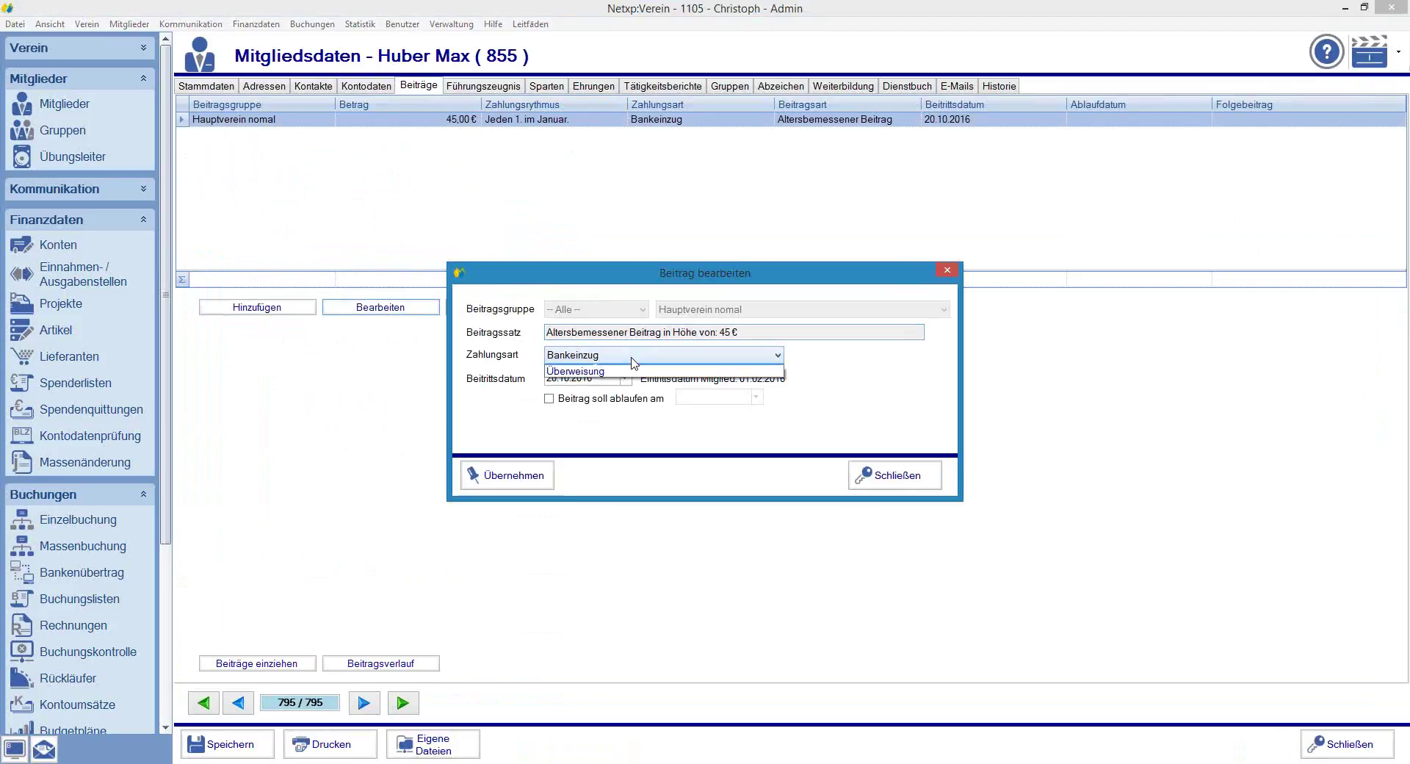
{"action": "left_click", "coordinate": [580, 377]}
{"action": "left_click", "coordinate": [507, 475]}
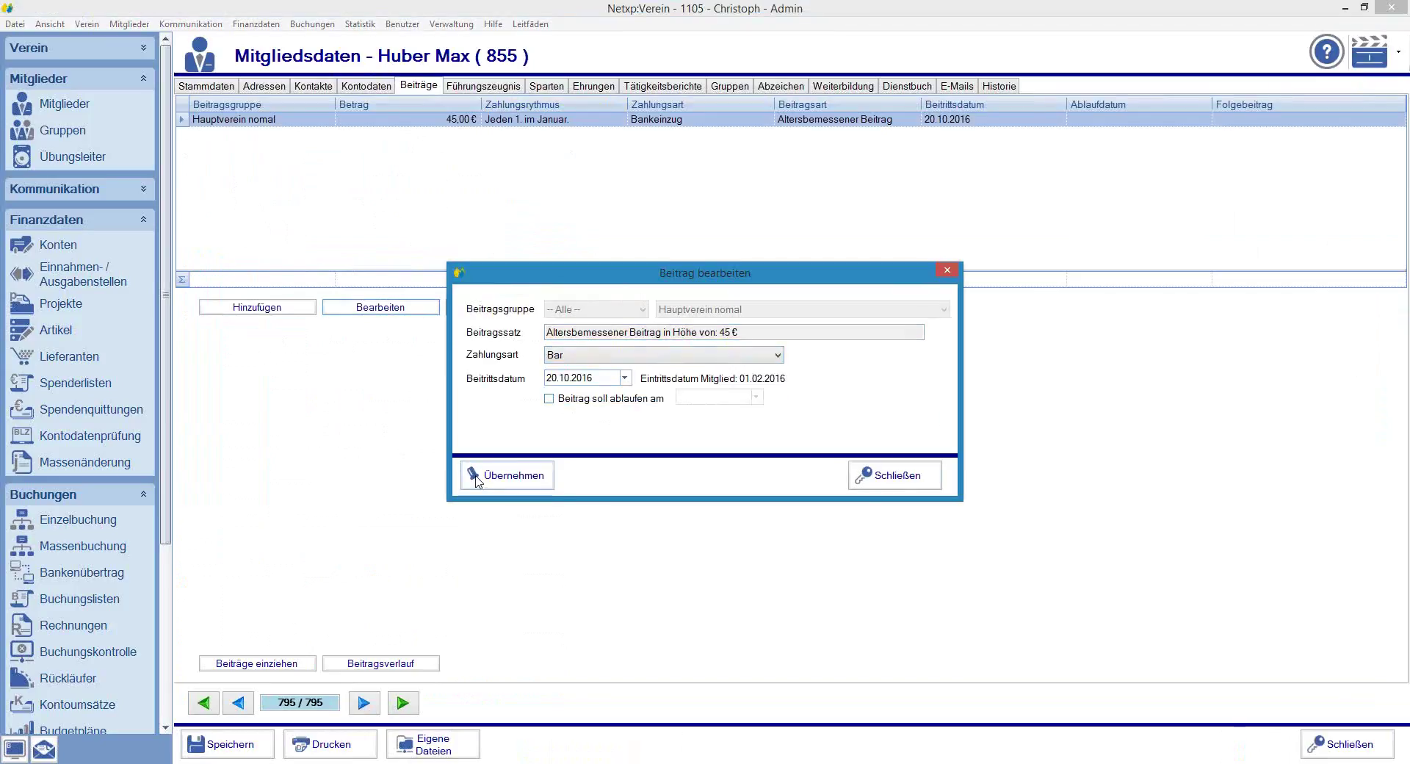
{"action": "left_click", "coordinate": [231, 744]}
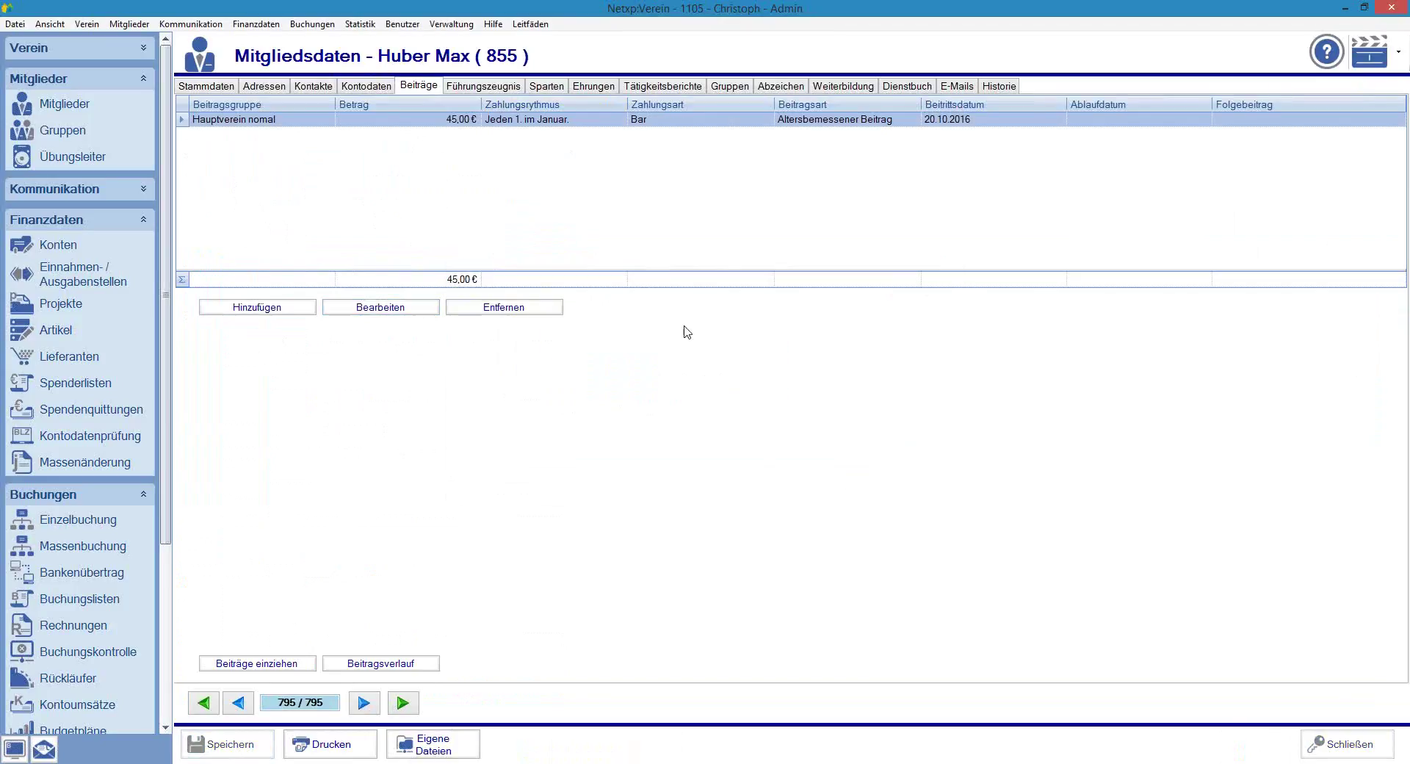
Start a new Einzelbuchung on A-Kasse and choose the cash-paying member as Buchungspartner.
{"action": "left_click", "coordinate": [74, 520]}
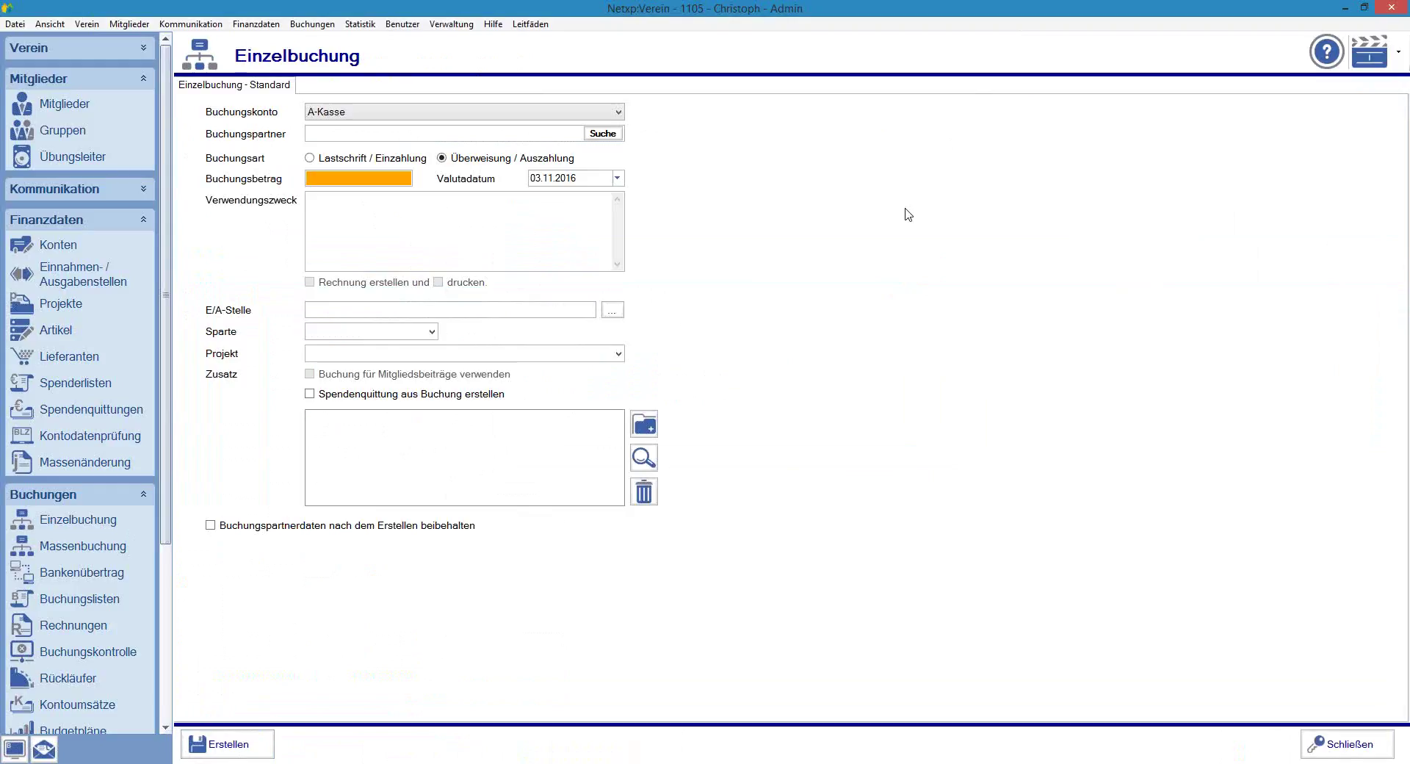
{"action": "left_click", "coordinate": [350, 133]}
{"action": "type", "text": "Huber"}
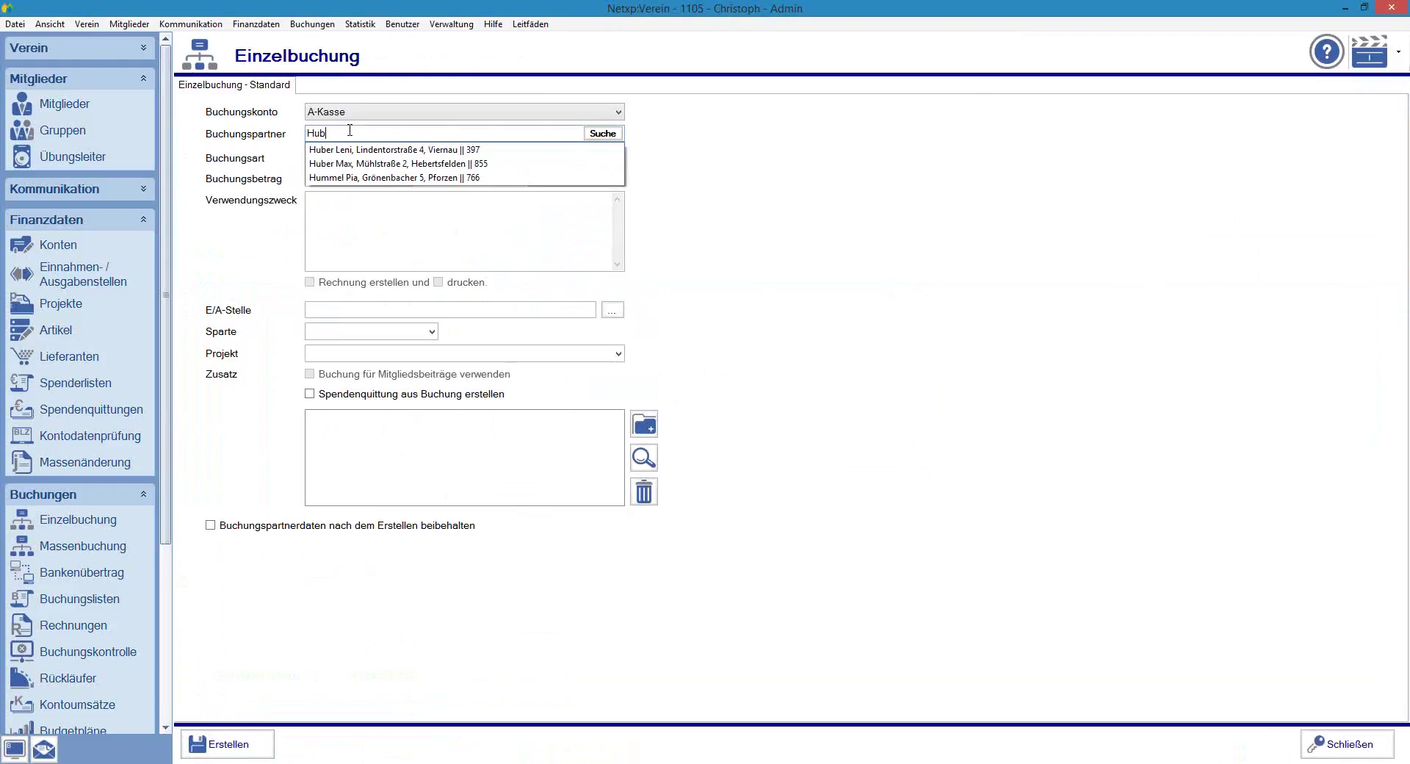
{"action": "key", "text": "Down"}
{"action": "key", "text": "Down"}
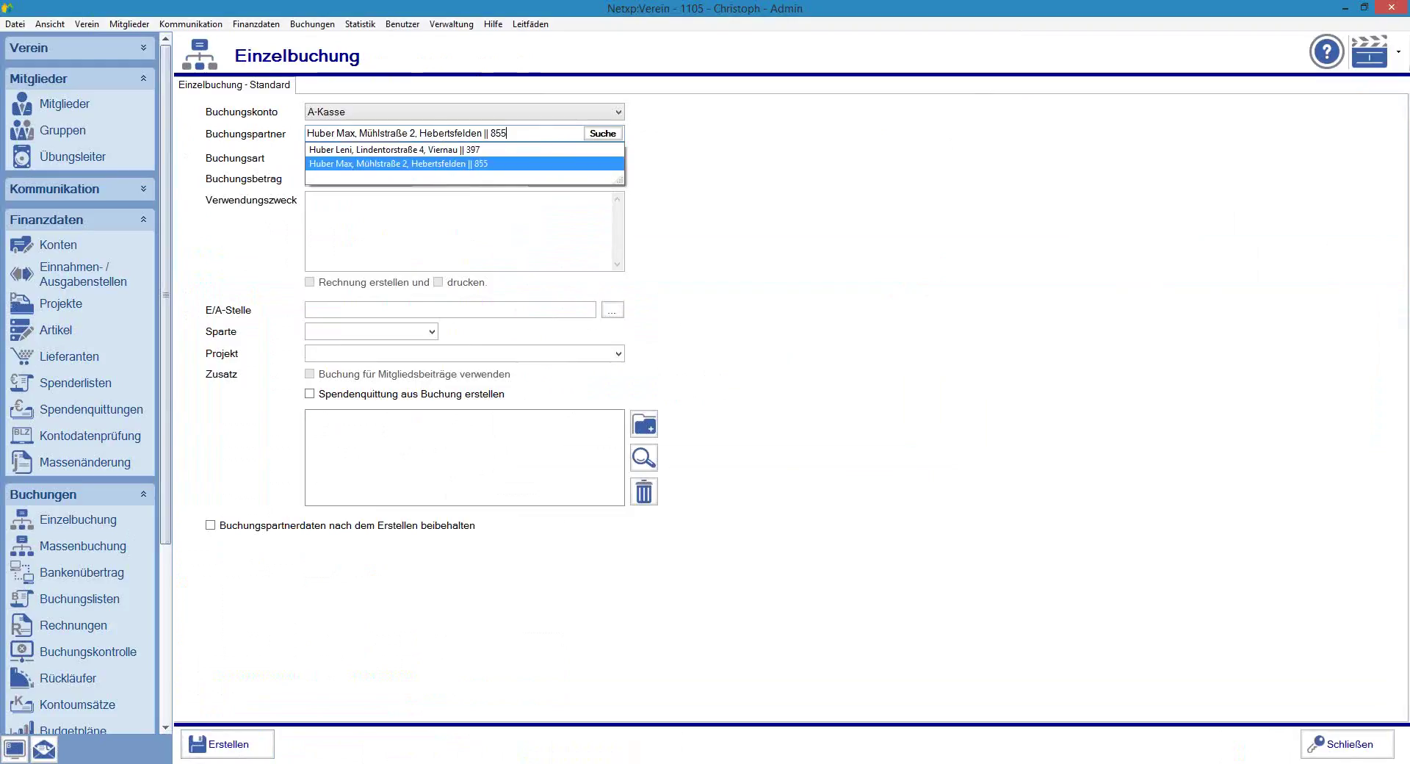
{"action": "key", "text": "Return"}
{"action": "key", "text": "Tab"}
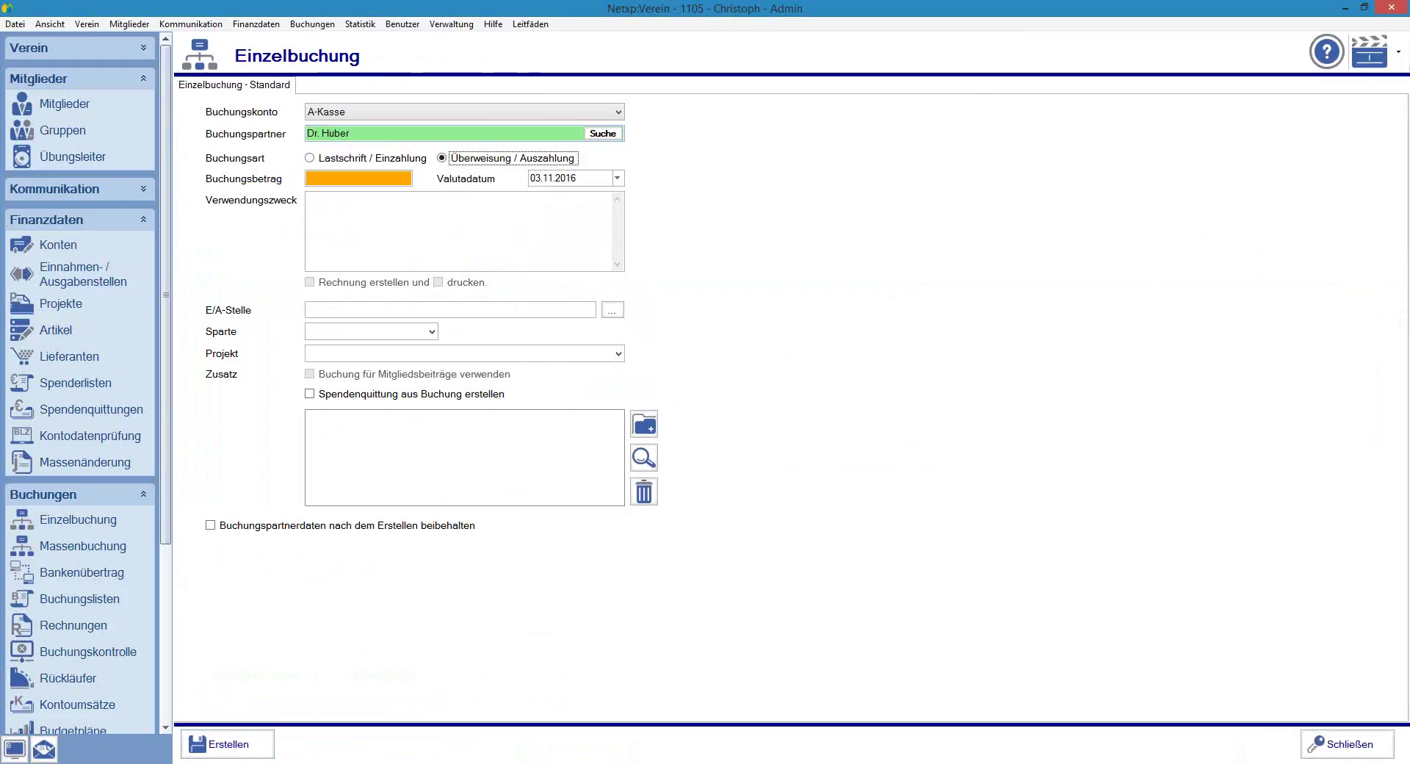
Set the booking up as a Lastschrift / Einzahlung of 45,00 with the Verwendungszweck "Beitrag 2016".
{"action": "key", "text": "Left"}
{"action": "left_click", "coordinate": [410, 177]}
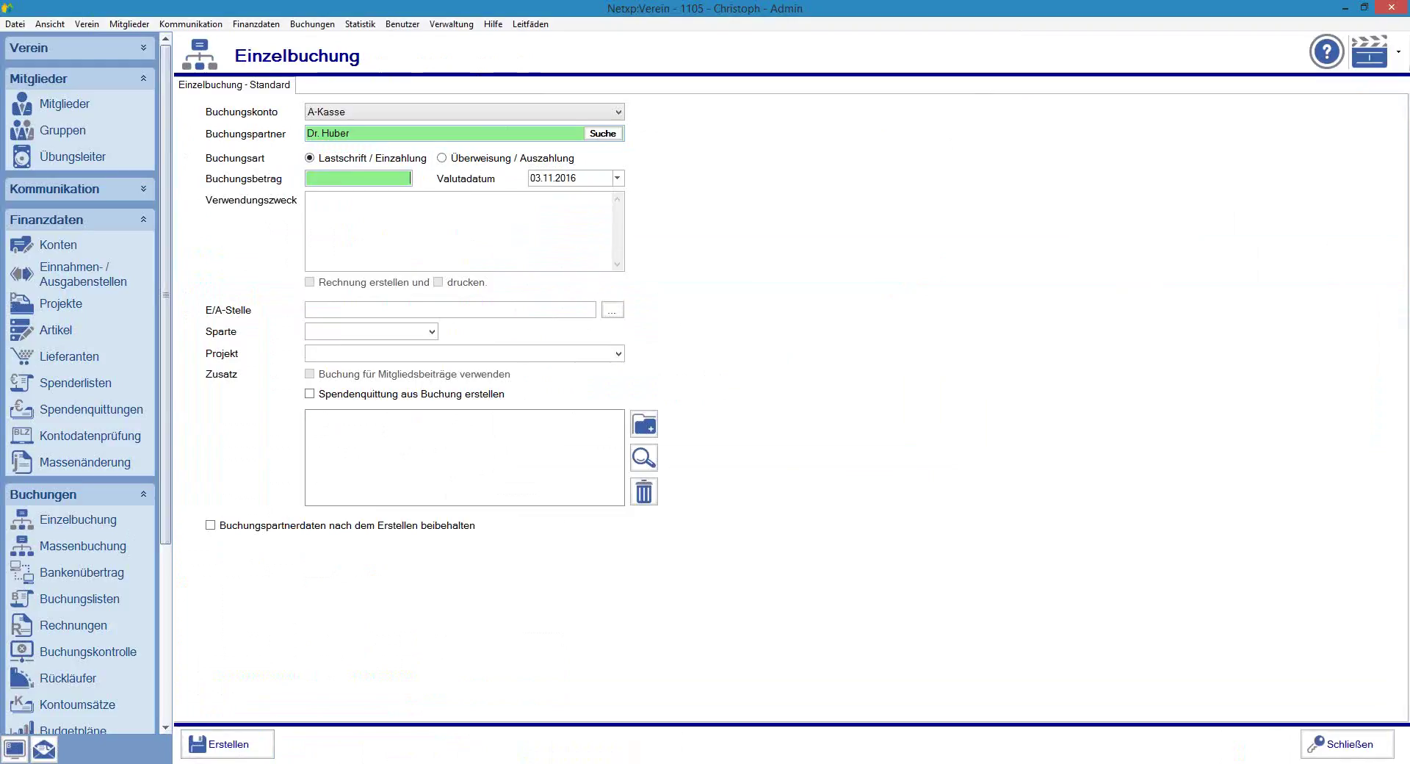
{"action": "type", "text": "45"}
{"action": "left_click", "coordinate": [515, 212]}
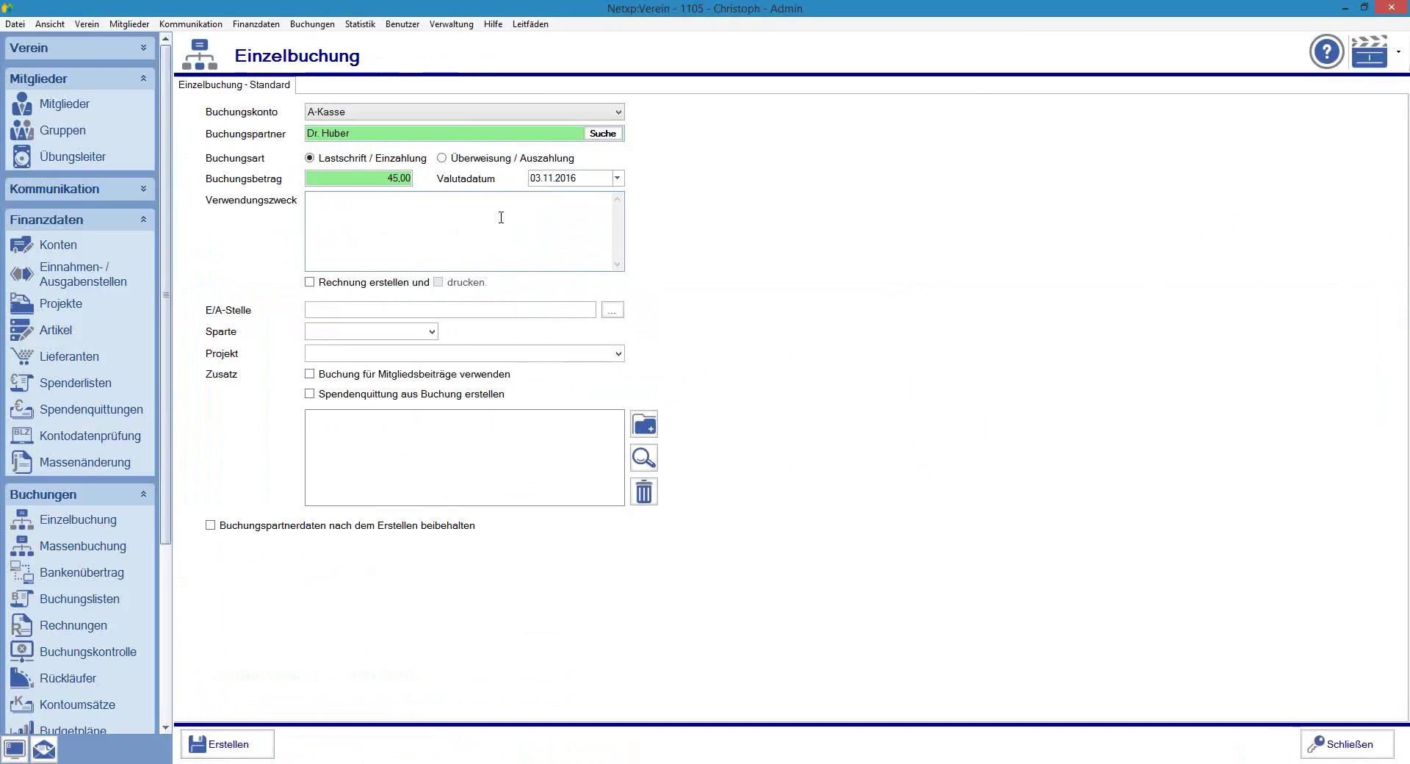
{"action": "type", "text": "Beitrag 2016"}
Assign the E/A-Stelle 1100 - Mitgliedsbeiträge from the Einnahmen under Ideeller Bereich.
{"action": "left_click", "coordinate": [612, 309]}
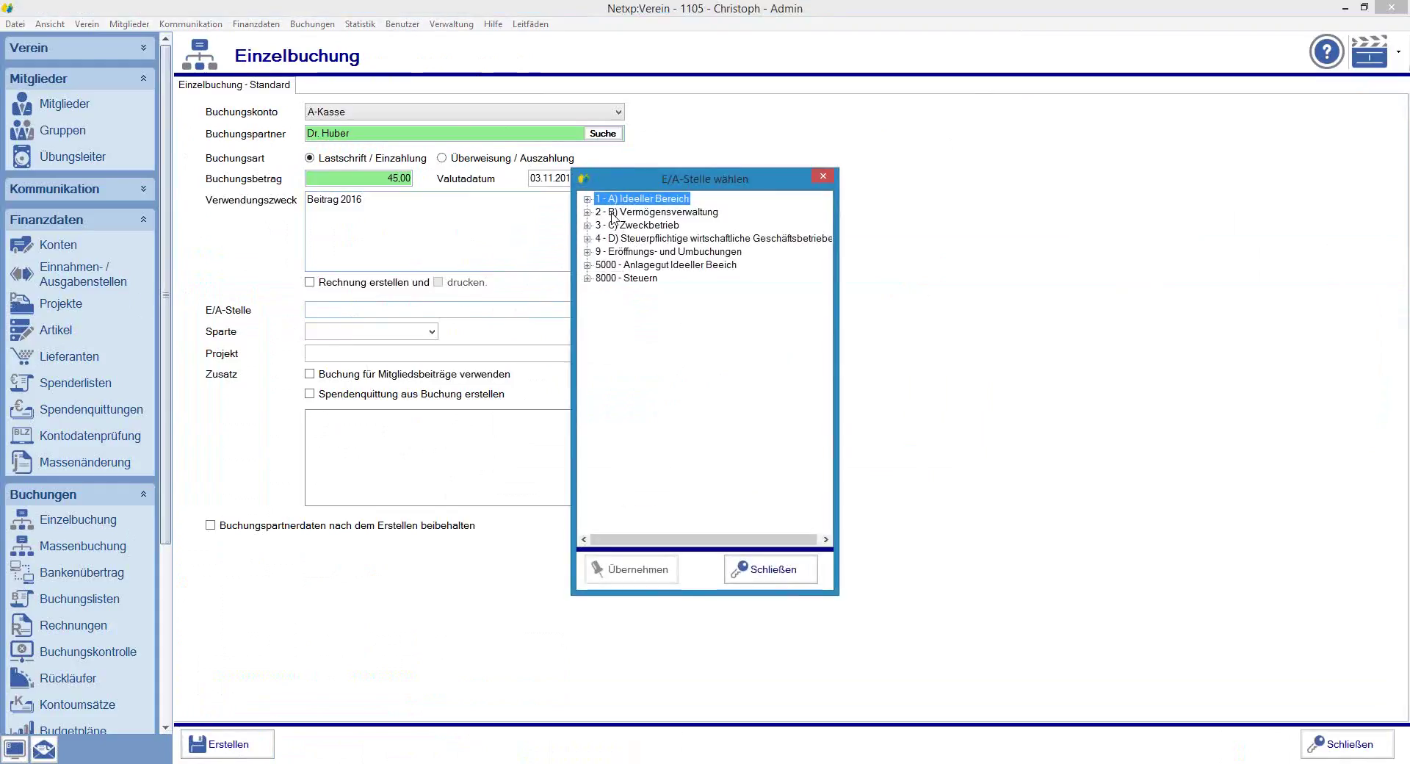
{"action": "left_click", "coordinate": [587, 199]}
{"action": "left_click", "coordinate": [601, 225]}
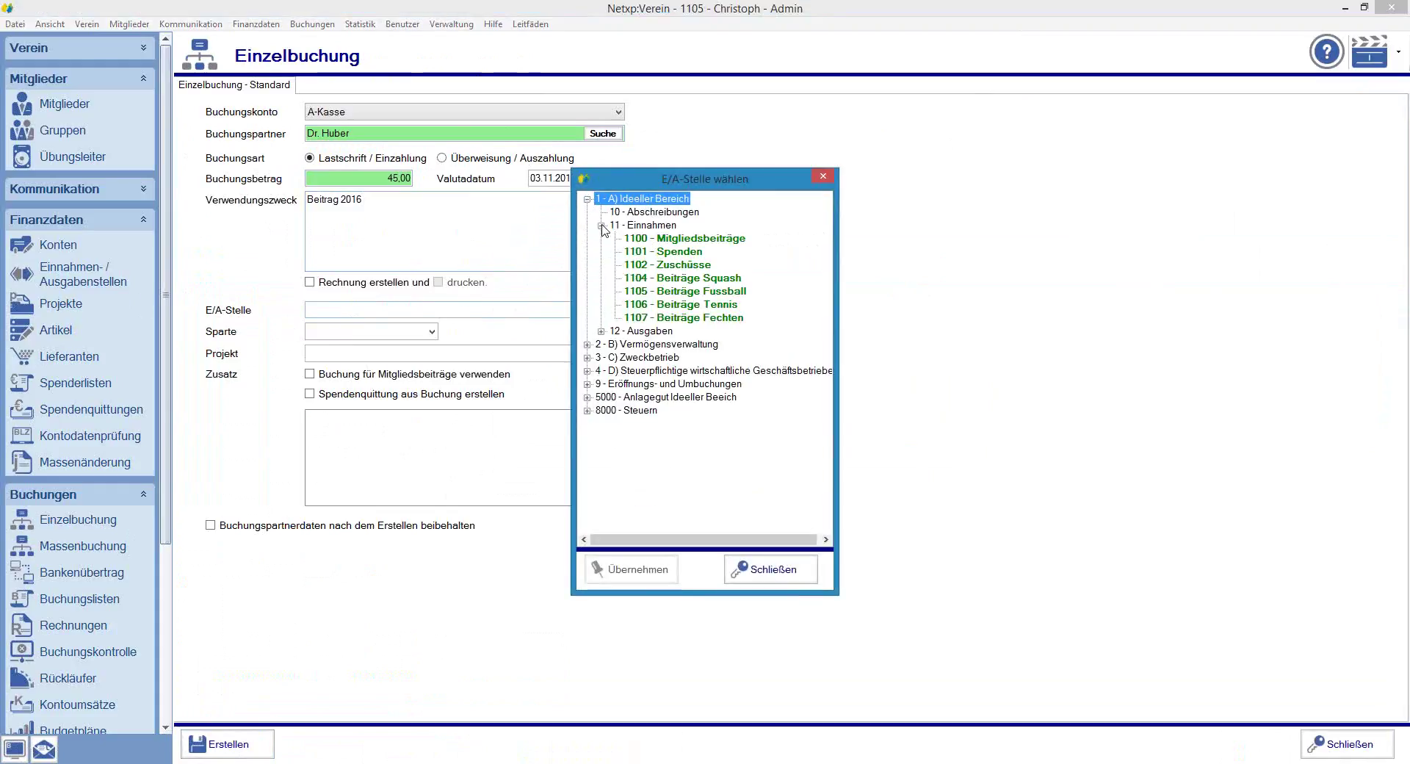
{"action": "left_click", "coordinate": [684, 238]}
{"action": "left_click", "coordinate": [628, 572]}
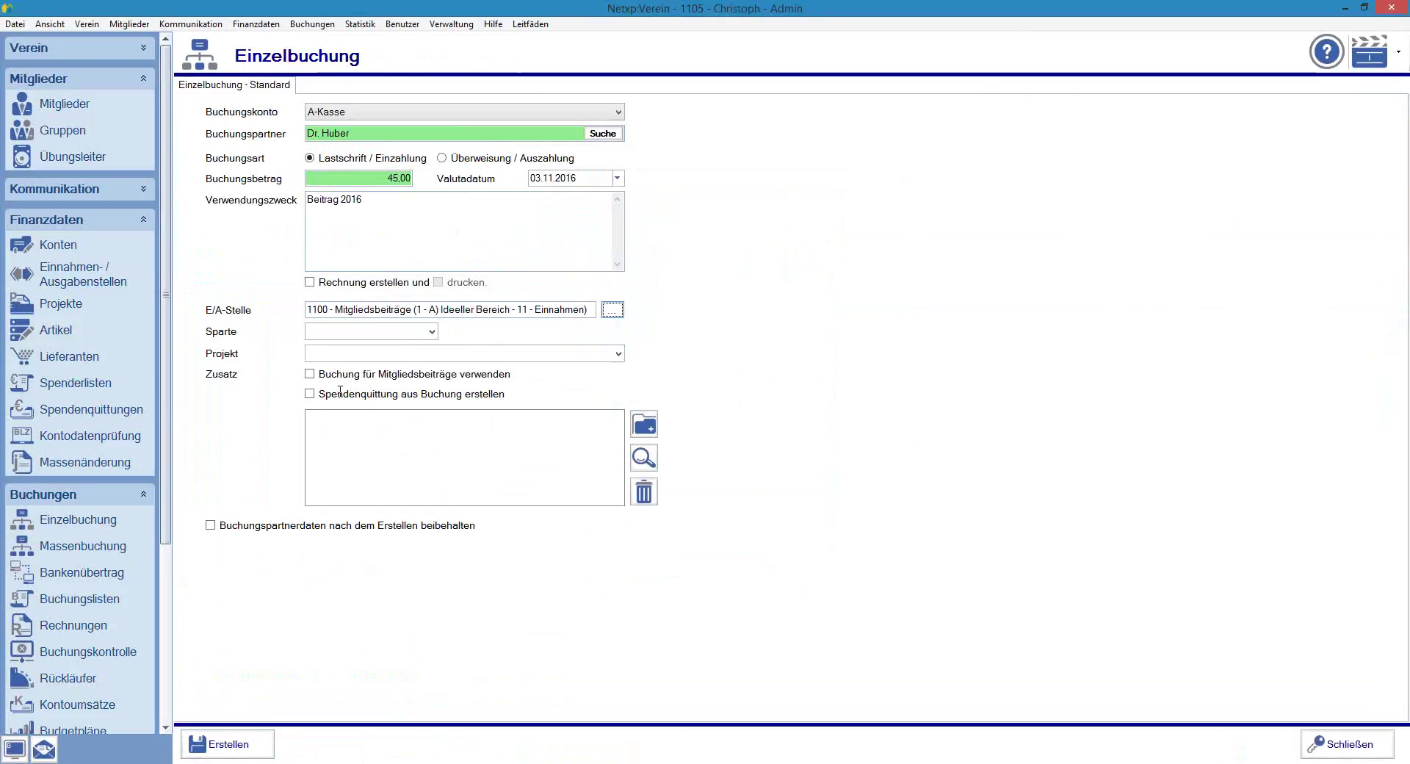
Set the Sparte to Gesamt Mitglieder and enable using the booking for Mitgliedsbeiträge.
{"action": "left_click", "coordinate": [432, 332]}
{"action": "left_click", "coordinate": [353, 343]}
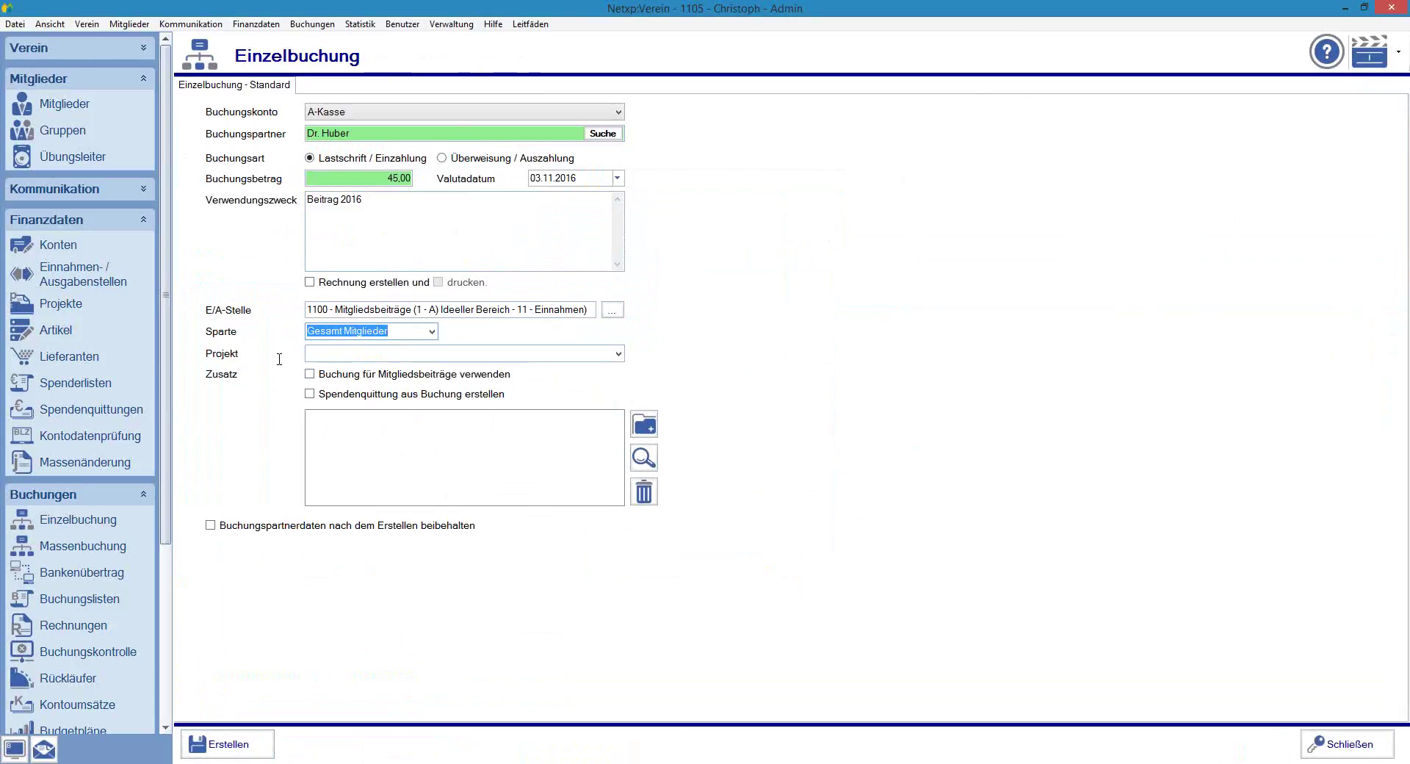
{"action": "left_click", "coordinate": [319, 376]}
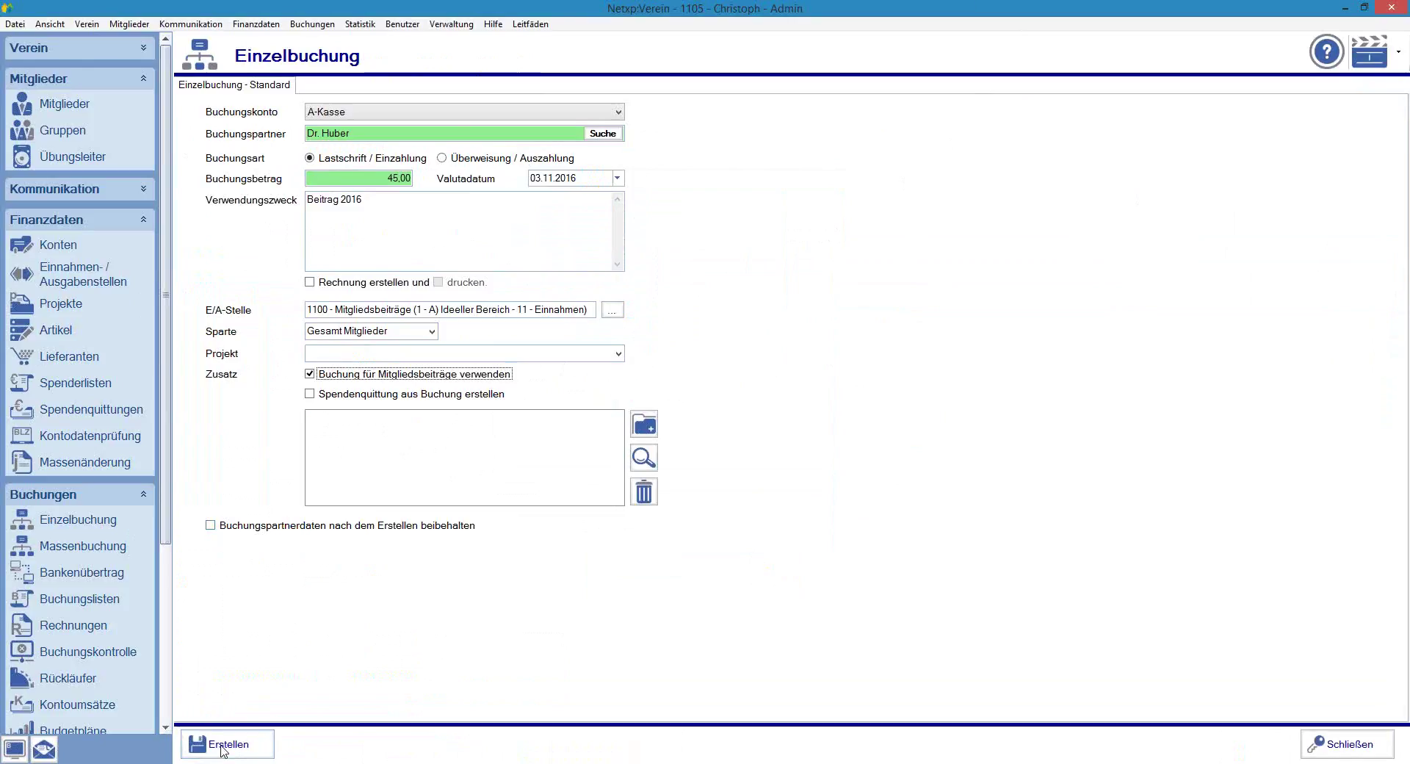
Create the membership contribution booking and close the message about it.
{"action": "left_click", "coordinate": [222, 747]}
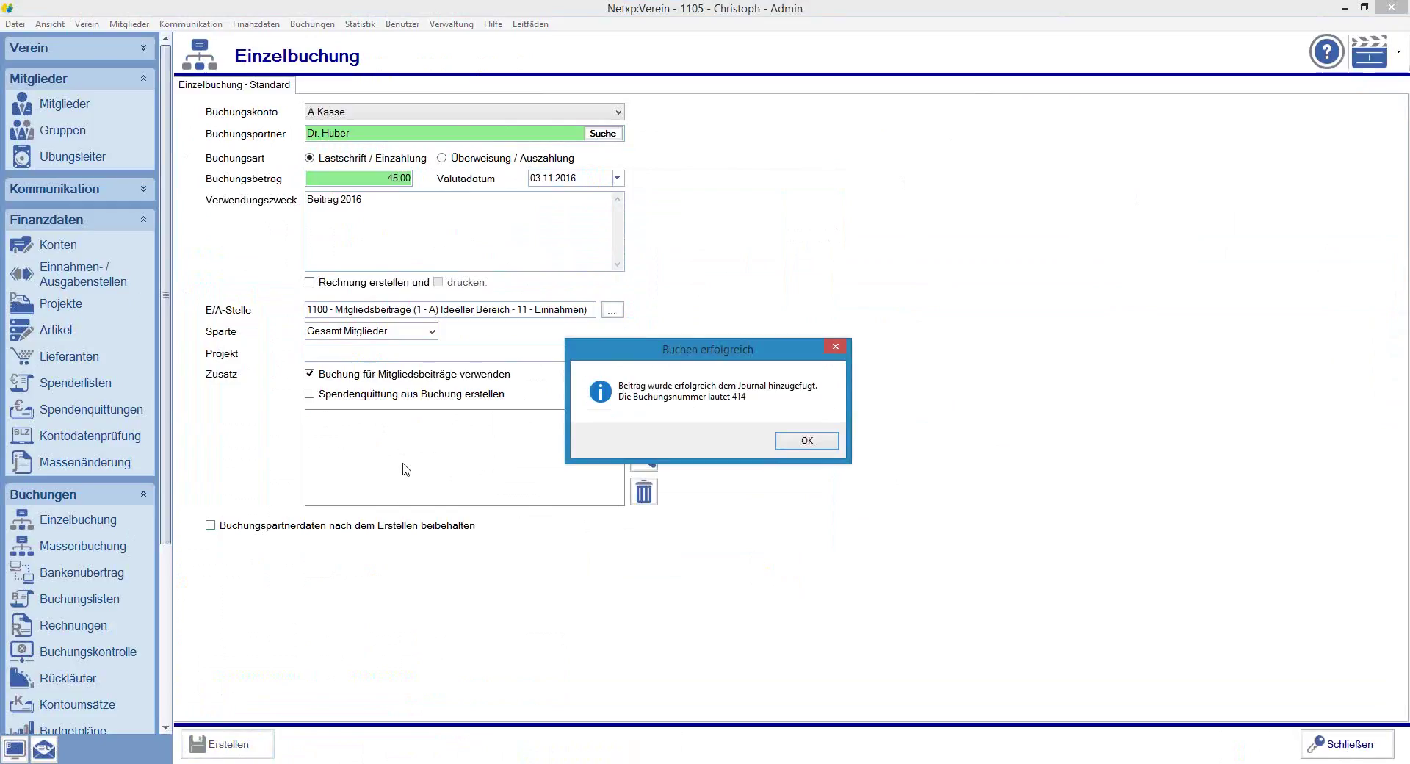
{"action": "left_click_drag", "start_coordinate": [727, 355], "coordinate": [814, 287]}
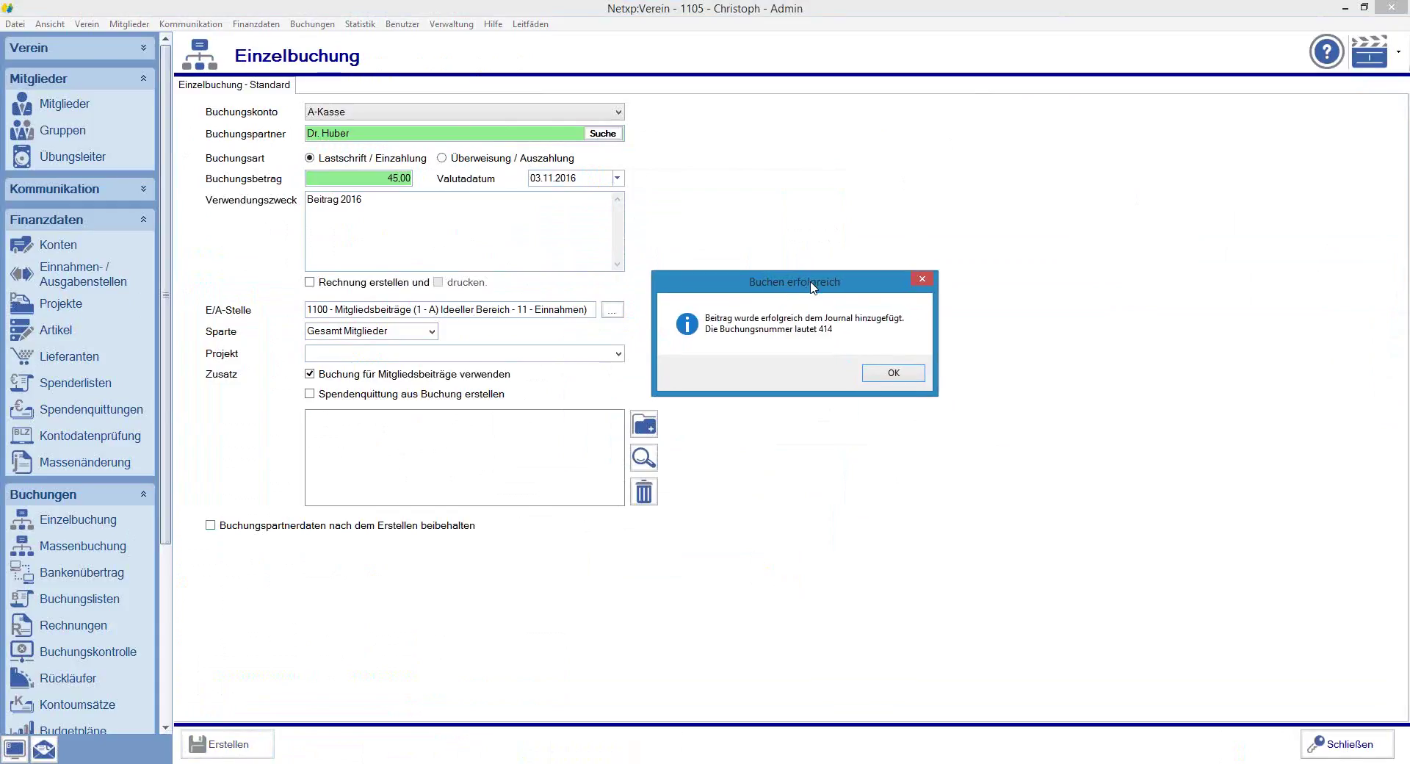
{"action": "left_click", "coordinate": [894, 374]}
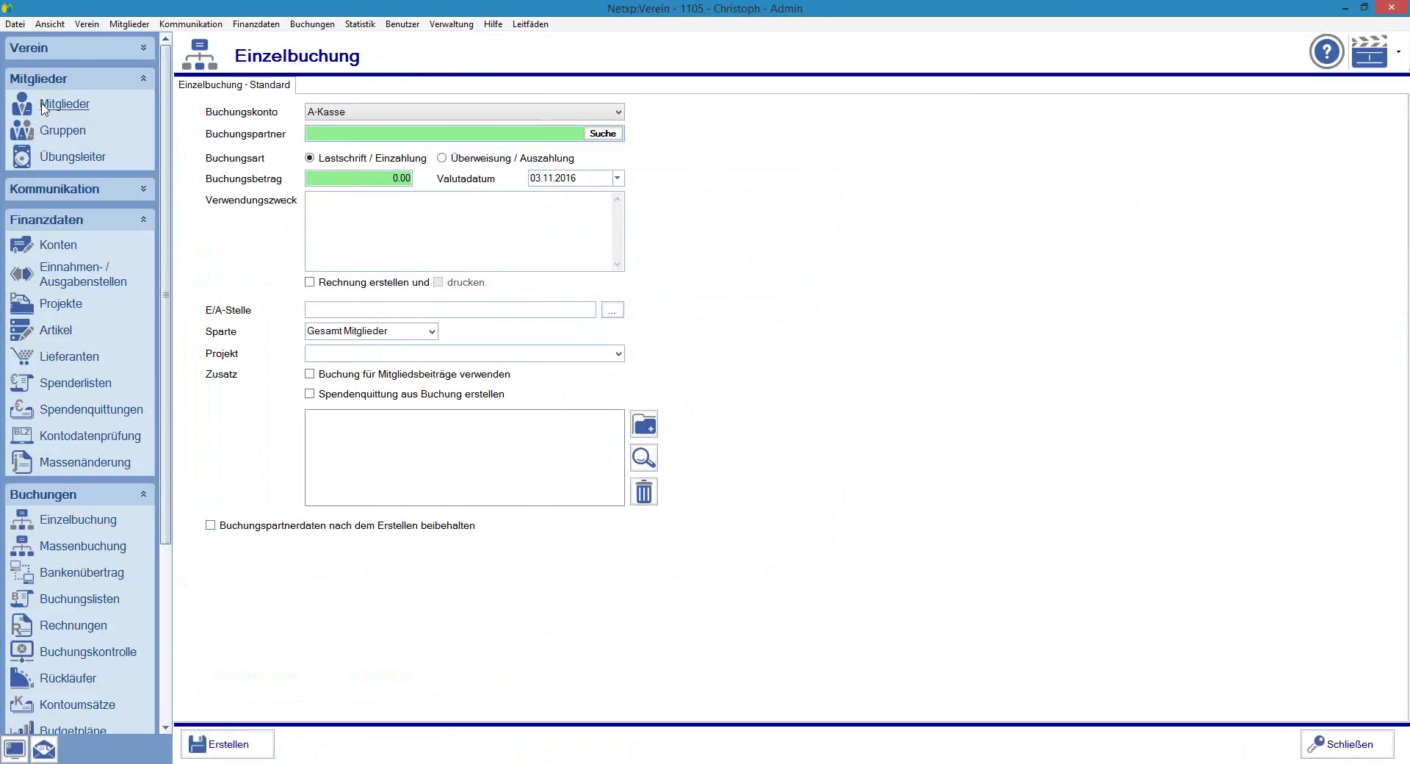
Filter the Mitgliederliste by the paying member's surname and open that member's record.
{"action": "left_click", "coordinate": [65, 104]}
{"action": "type", "text": "h"}
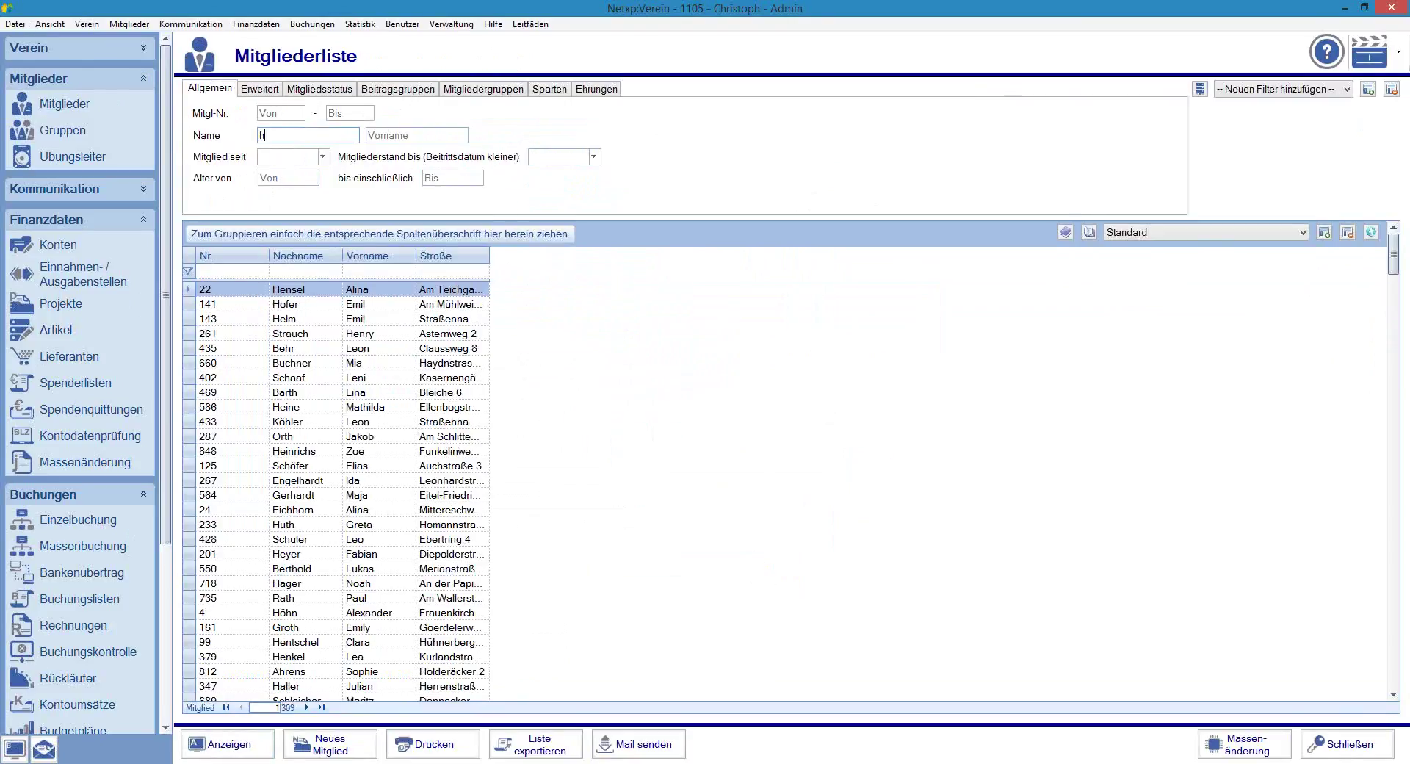
{"action": "type", "text": "uber"}
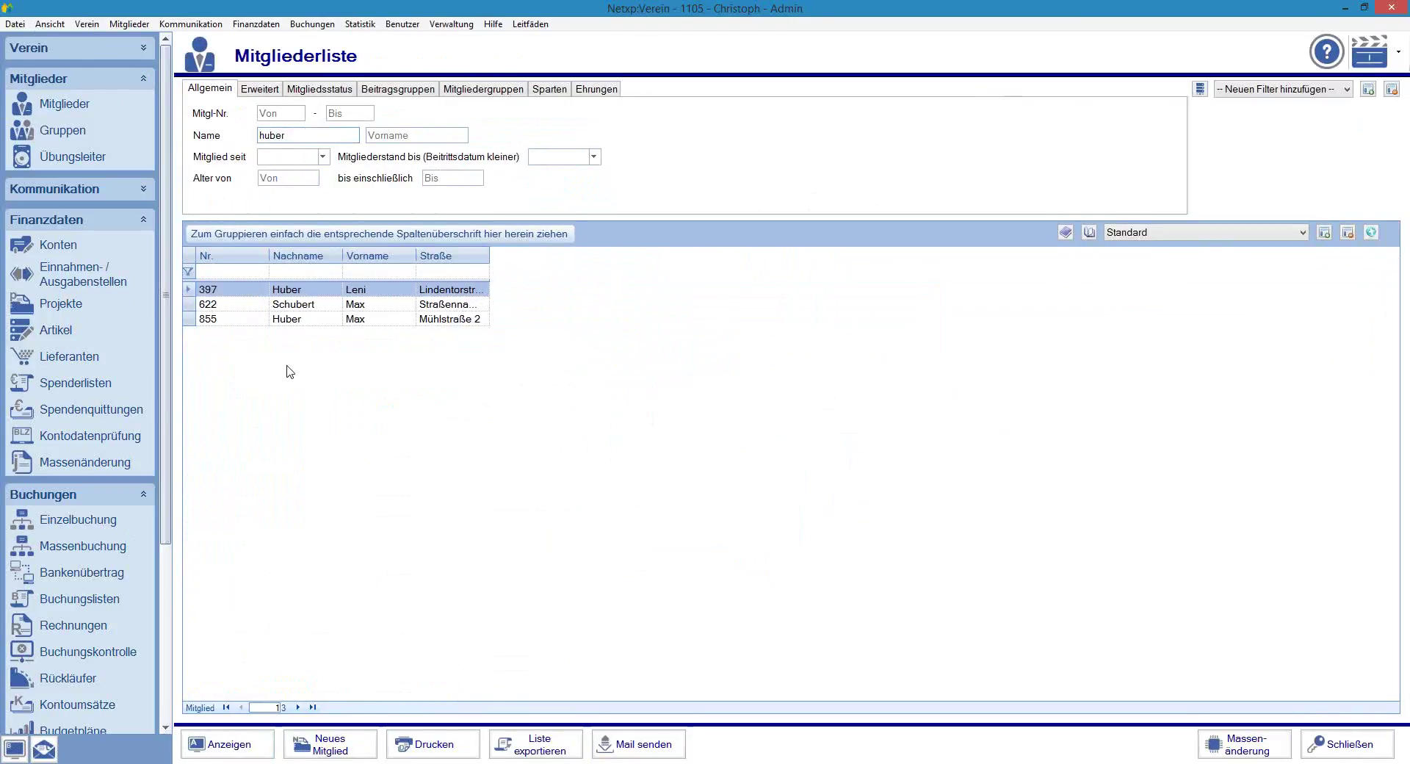
{"action": "double_click", "coordinate": [315, 321]}
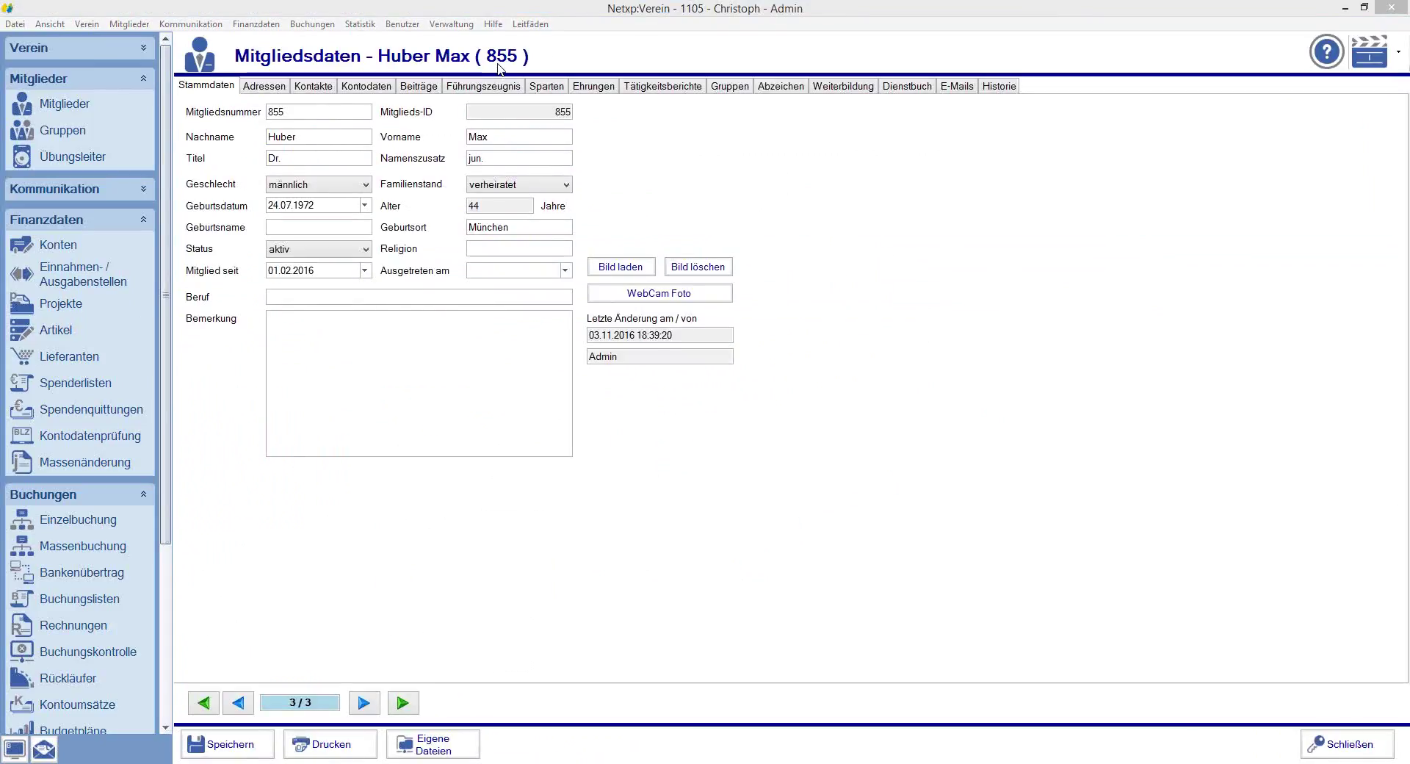
Examine the member's Beiträge and their Beitragsverlauf for expected and received contribution amounts.
{"action": "left_click", "coordinate": [422, 90]}
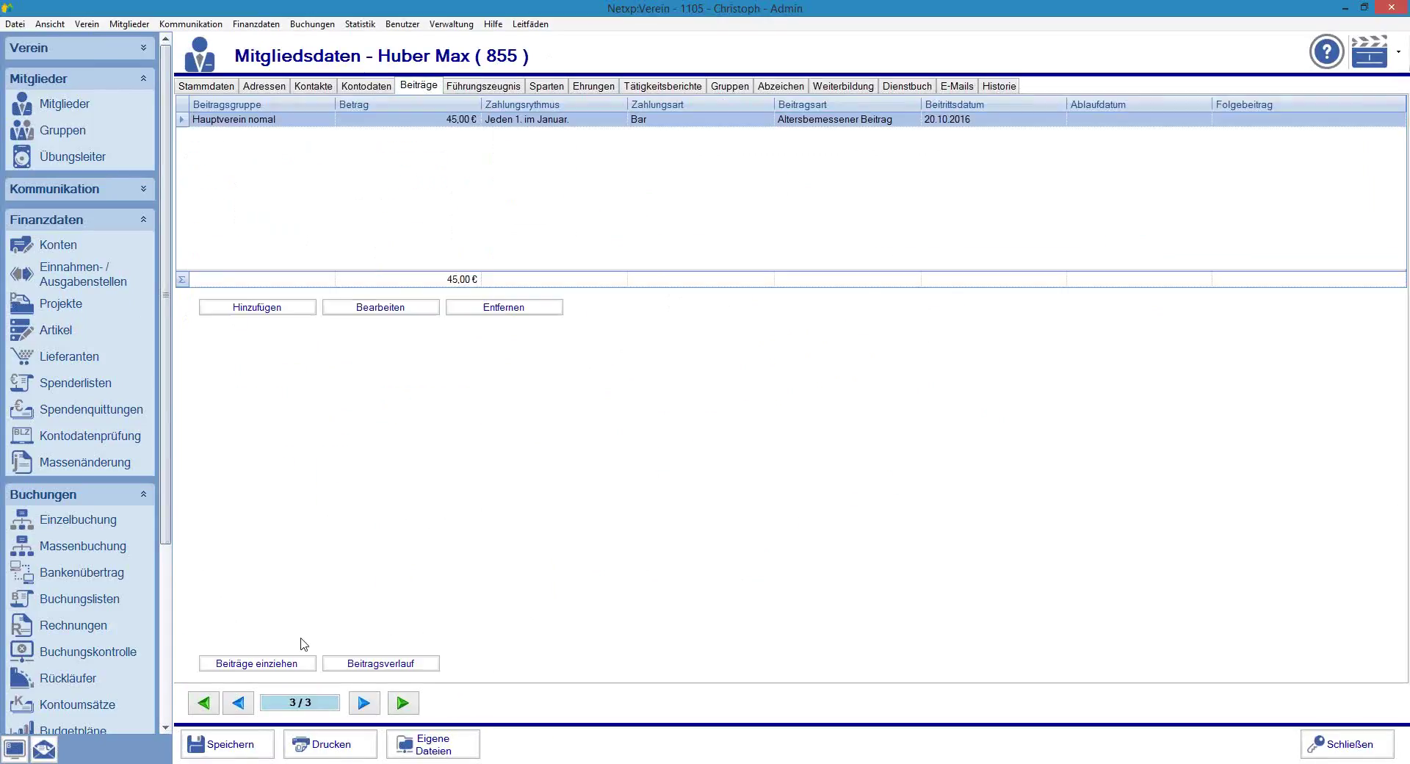
{"action": "left_click", "coordinate": [380, 665]}
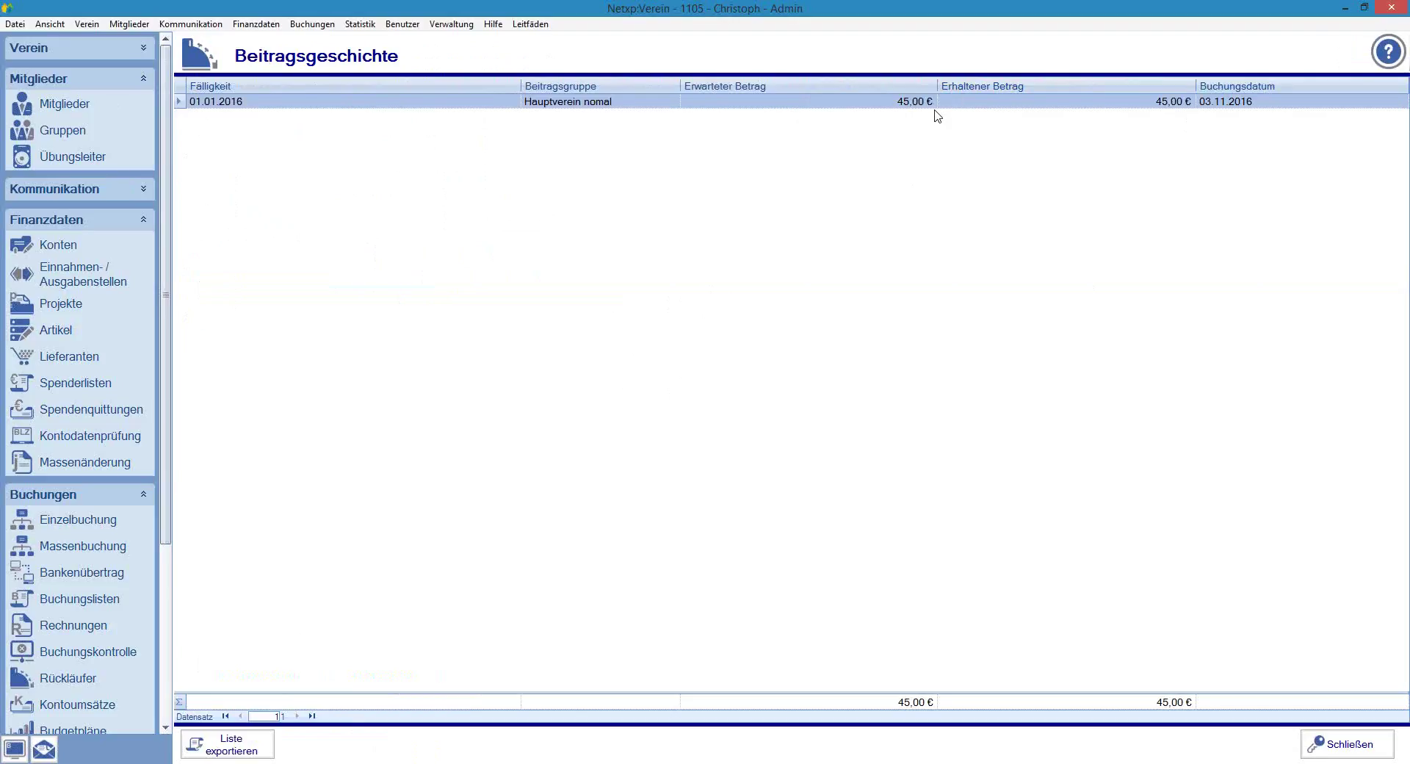
Start a new Einzelbuchung and choose the donating member as Buchungspartner from the suggestions for "Ge".
{"action": "left_click", "coordinate": [80, 522]}
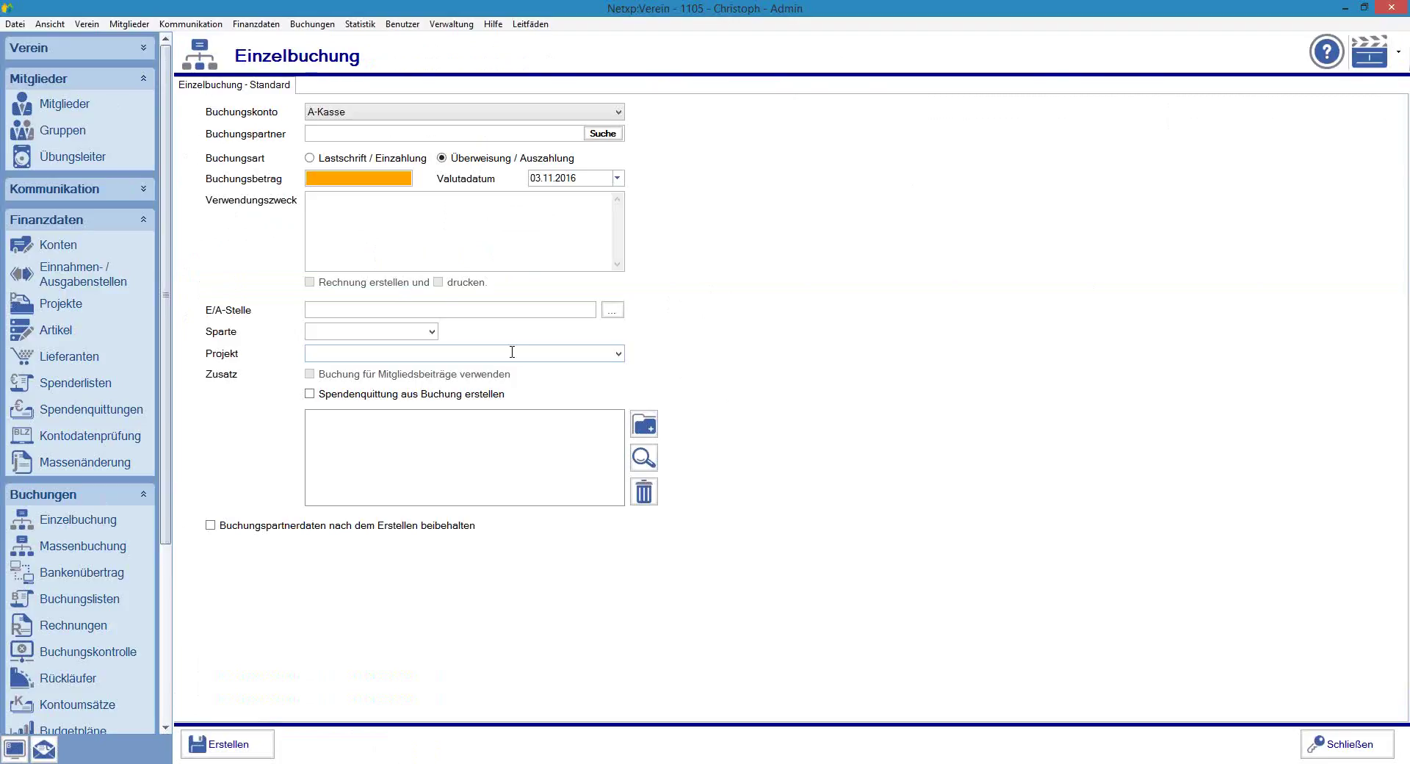
{"action": "left_click", "coordinate": [387, 134]}
{"action": "type", "text": "Ge"}
{"action": "key", "text": "Down"}
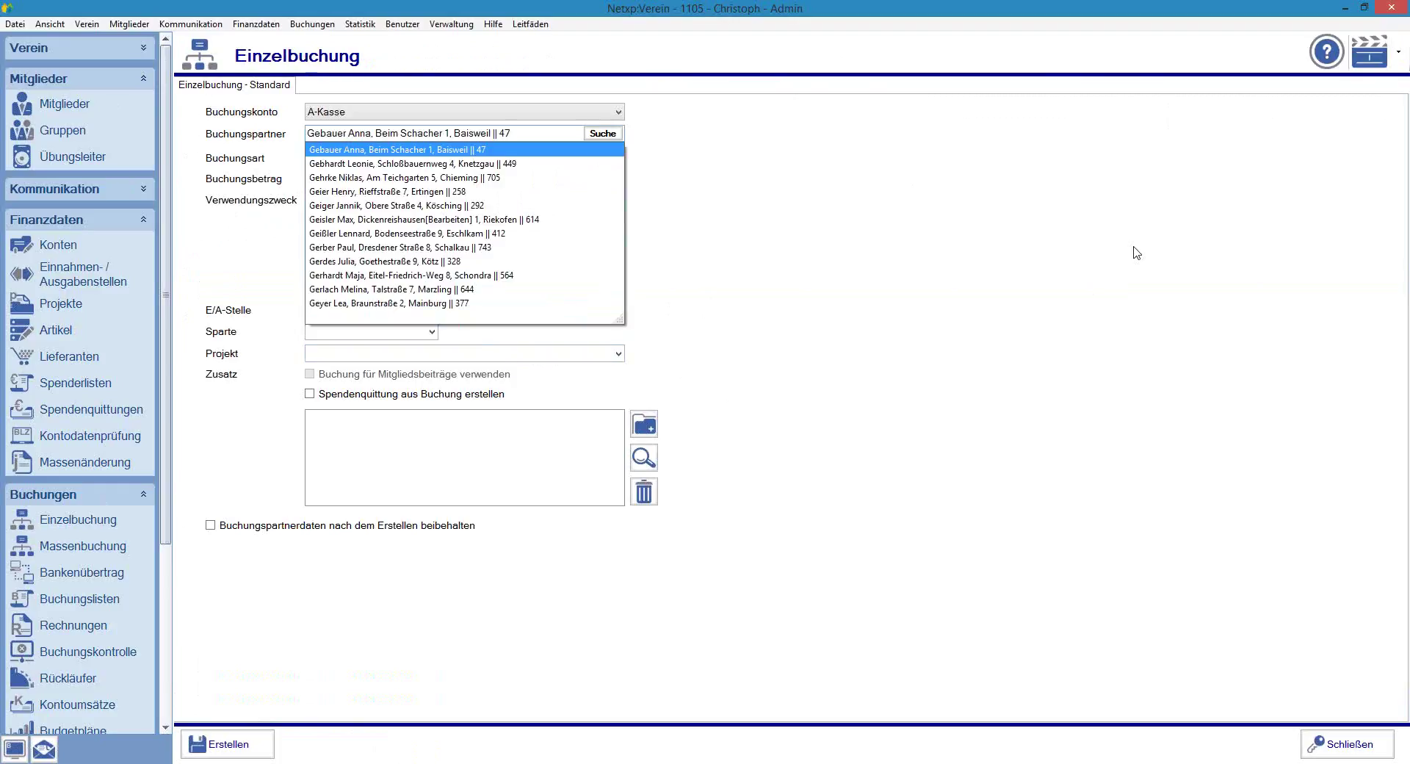
{"action": "key", "text": "Return"}
{"action": "key", "text": "Tab"}
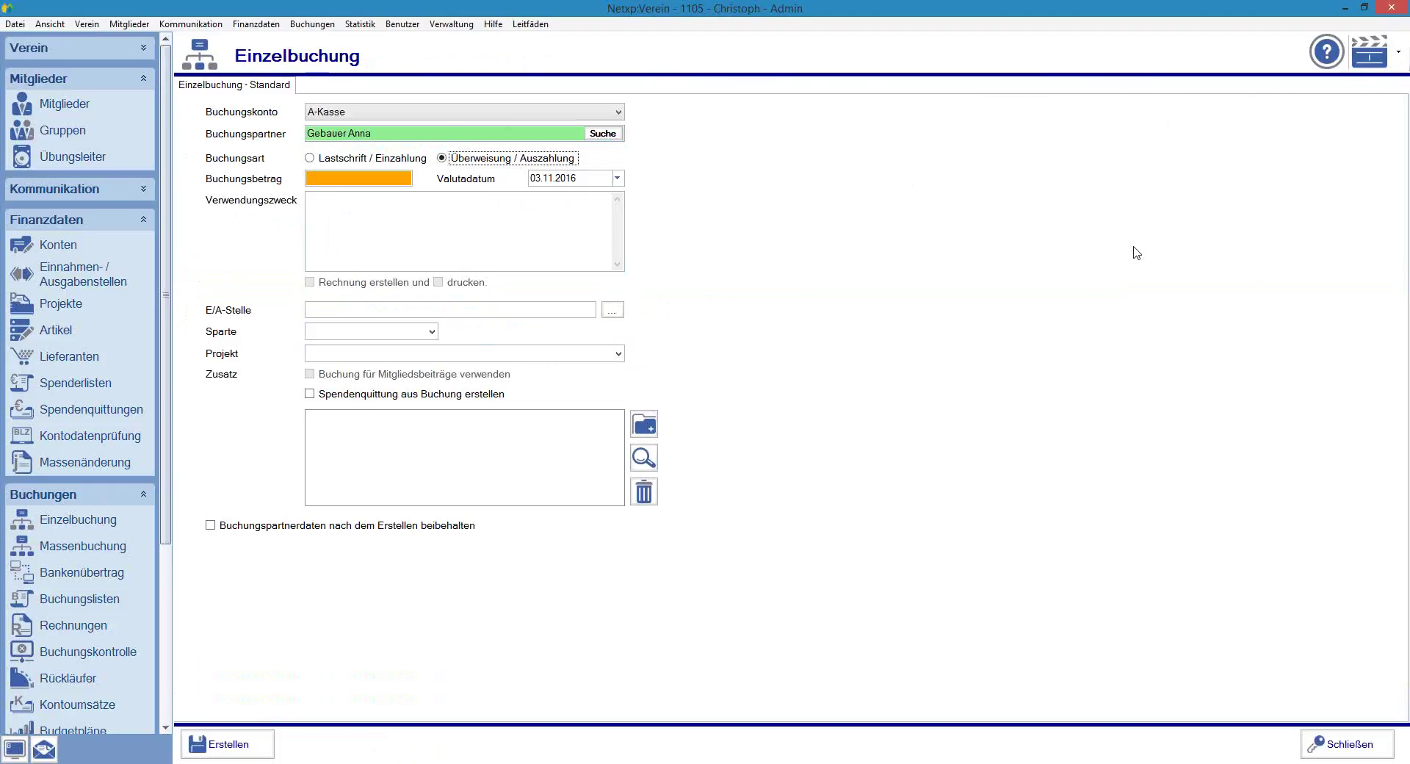
Set the booking to Lastschrift / Einzahlung with a Buchungsbetrag of 150,00 and the Verwendungszweck Spende.
{"action": "key", "text": "Tab"}
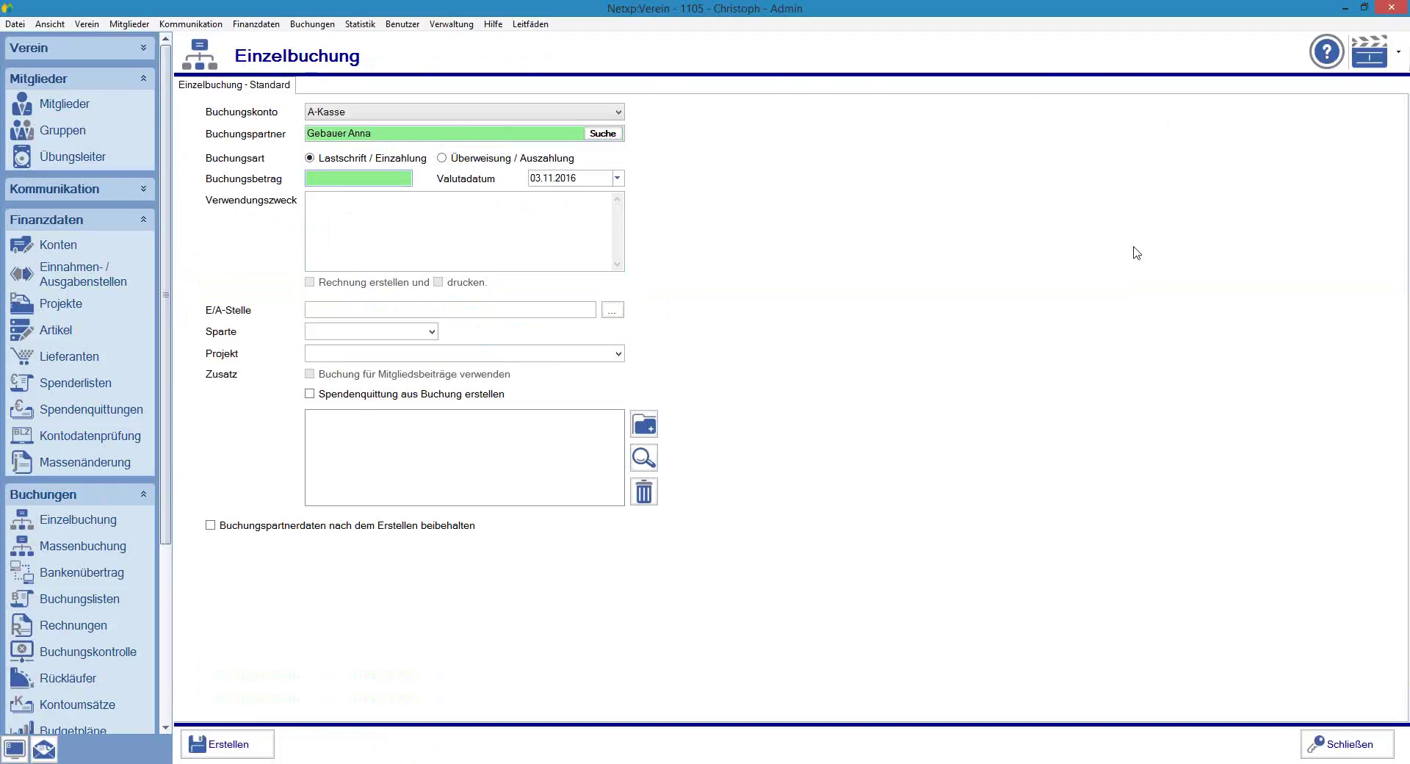
{"action": "type", "text": "150"}
{"action": "key", "text": "Tab"}
{"action": "type", "text": "Spende"}
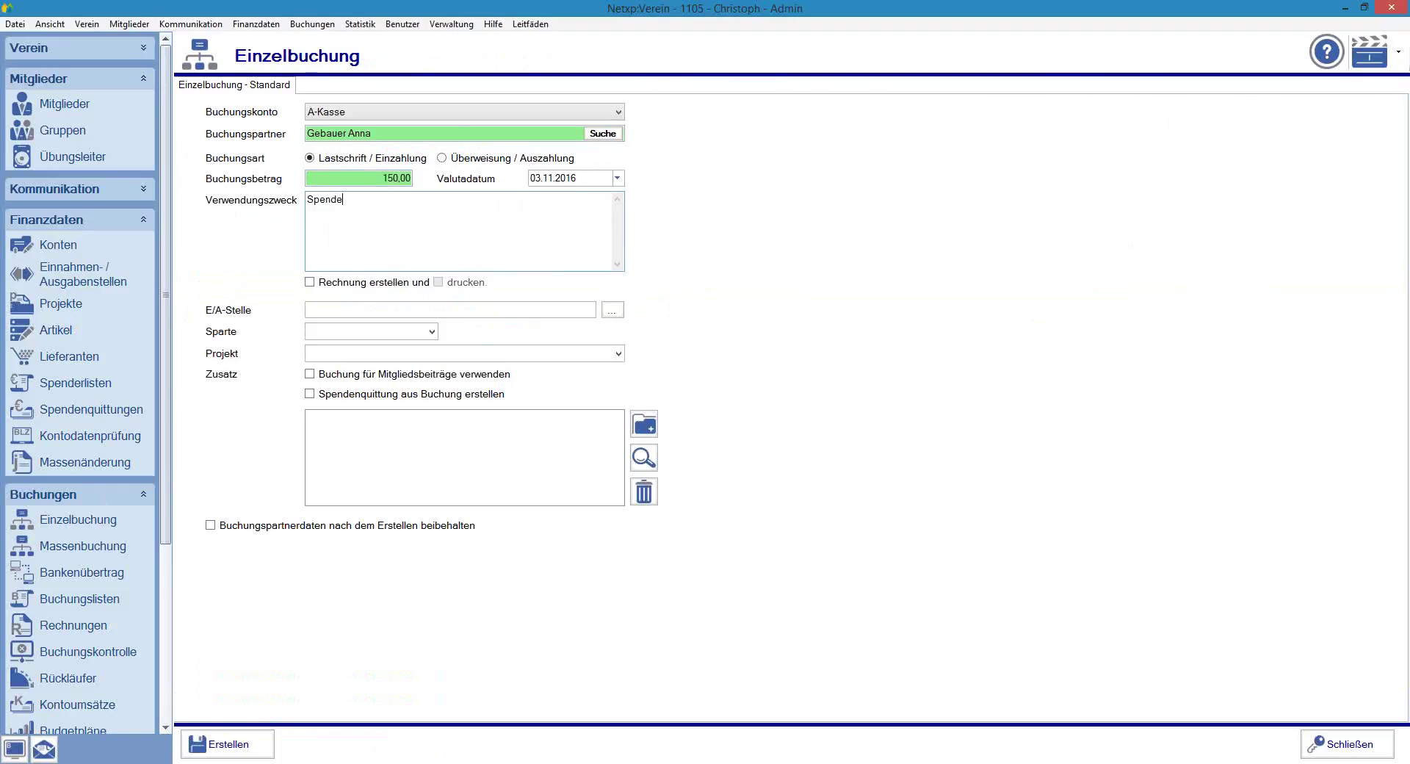
Assign the E/A-Stelle 1101 - Spenden from the Einnahmen under Ideeller Bereich.
{"action": "left_click", "coordinate": [609, 312]}
{"action": "left_click", "coordinate": [588, 199]}
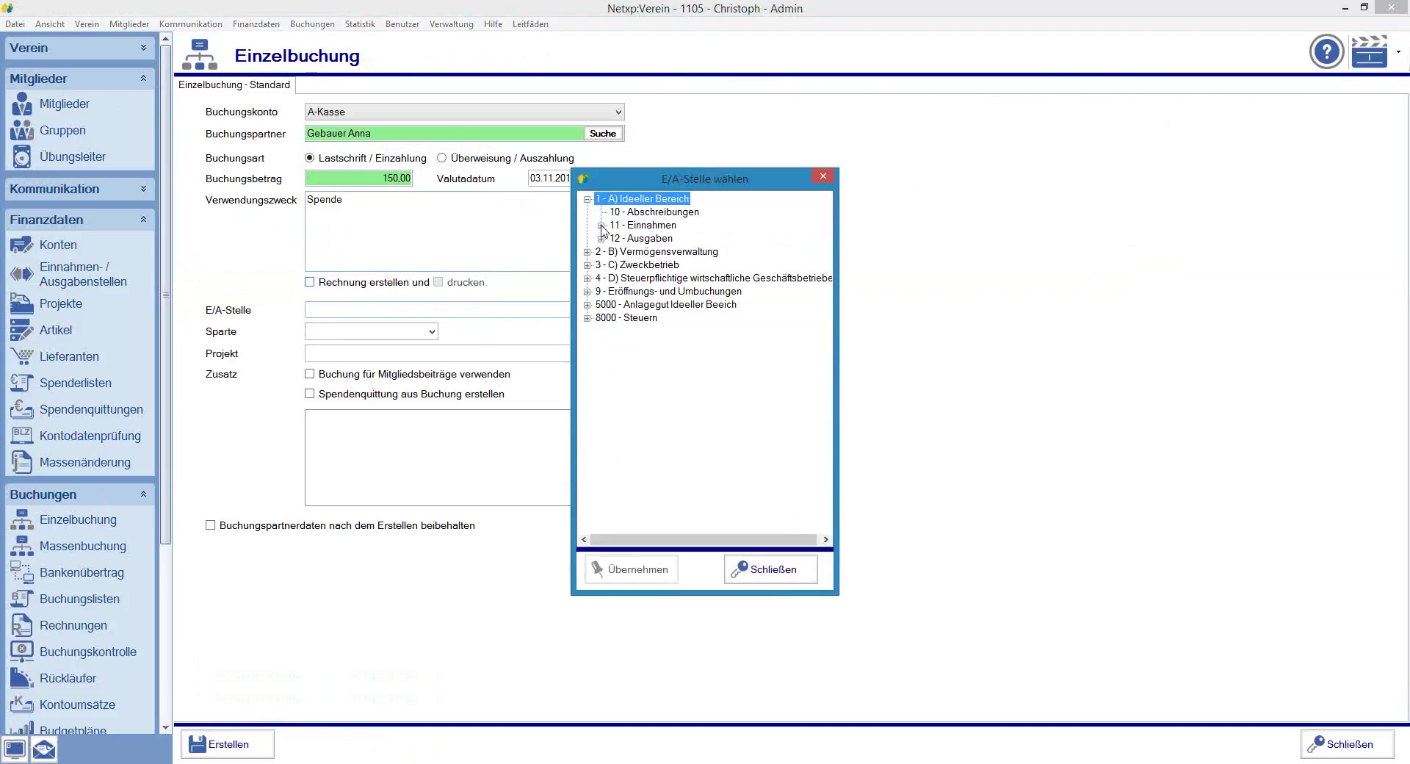
{"action": "left_click", "coordinate": [601, 226]}
{"action": "left_click", "coordinate": [660, 252]}
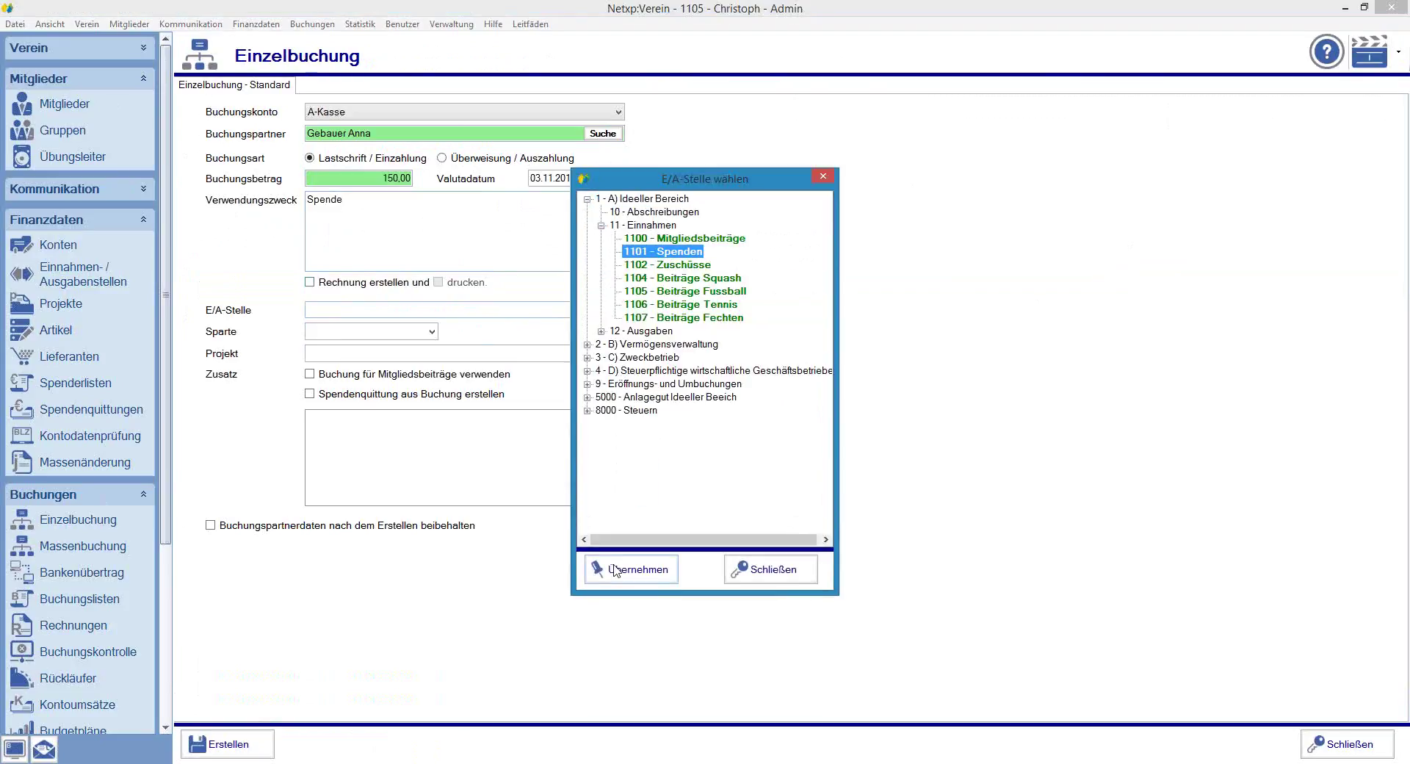
{"action": "left_click", "coordinate": [615, 570]}
Set the Sparte to Gesamt Mitglieder and enable creating a Spendenquittung from the booking.
{"action": "left_click", "coordinate": [431, 331]}
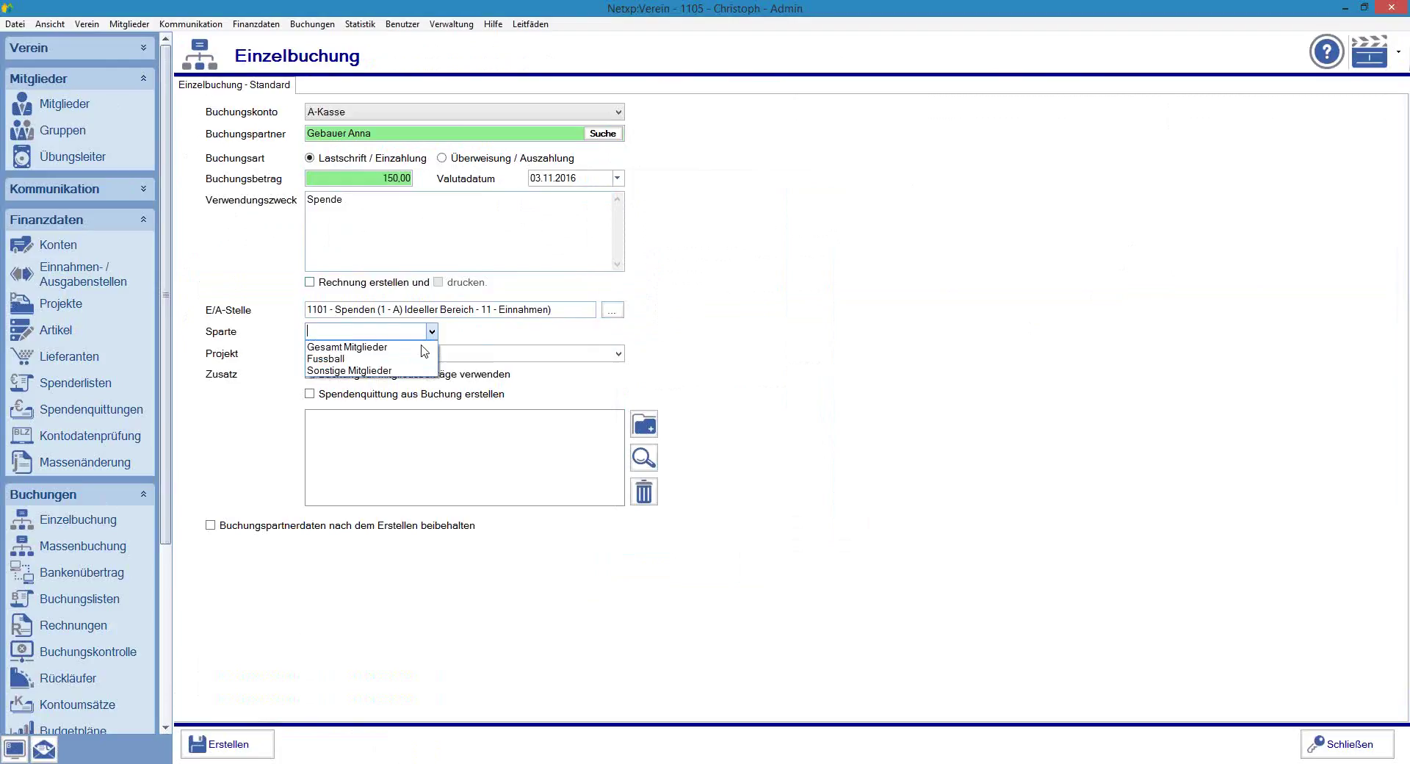
{"action": "left_click", "coordinate": [346, 343]}
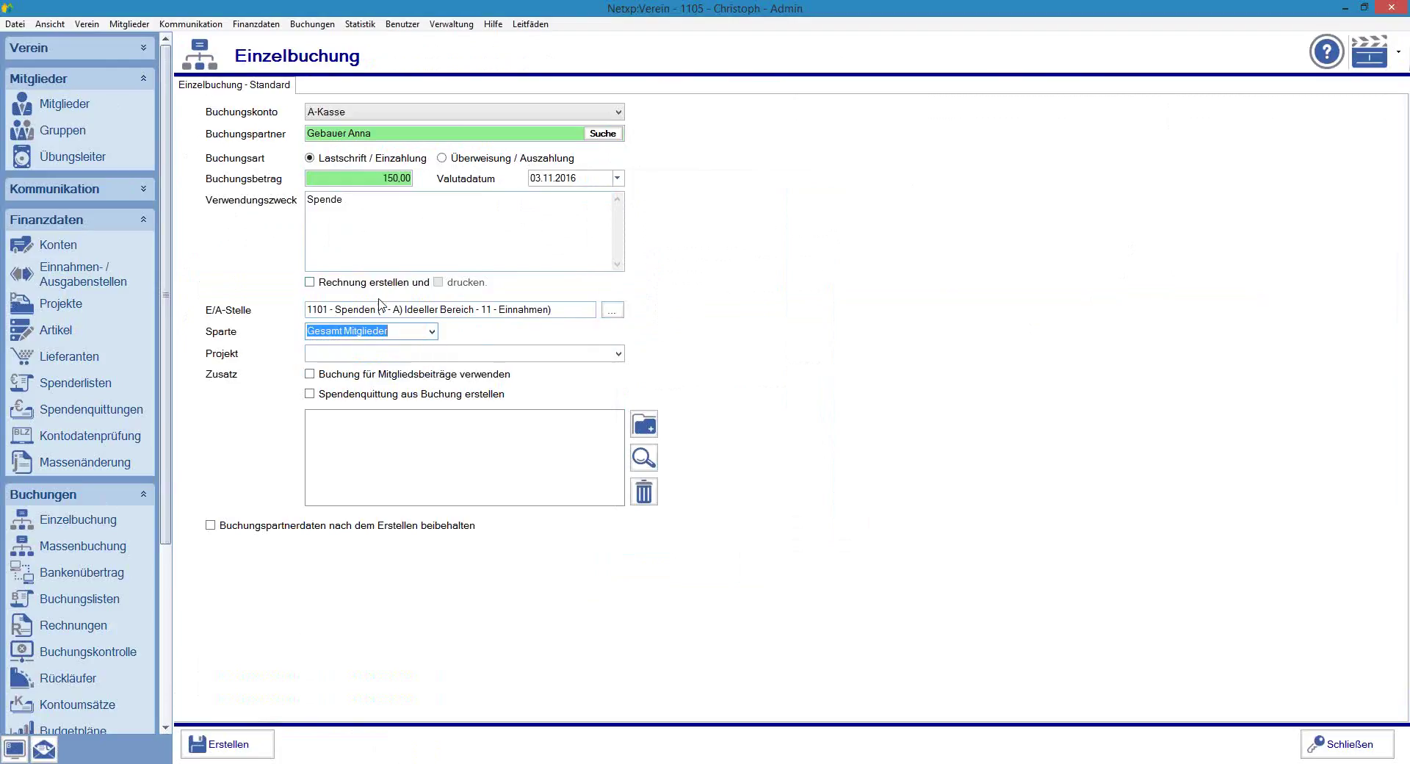
{"action": "left_click", "coordinate": [324, 393]}
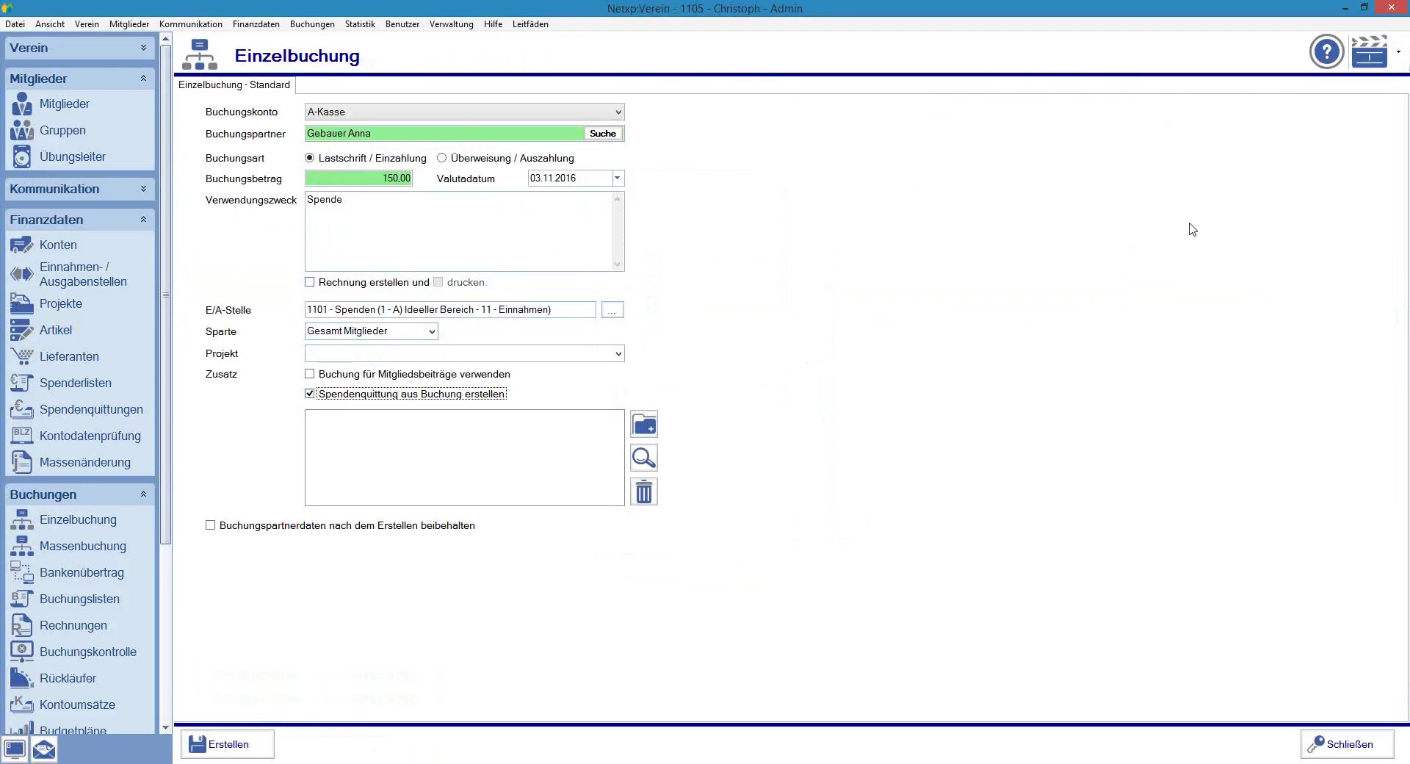
Create the donation booking with its Spendenquittung and close both messages.
{"action": "left_click", "coordinate": [230, 744]}
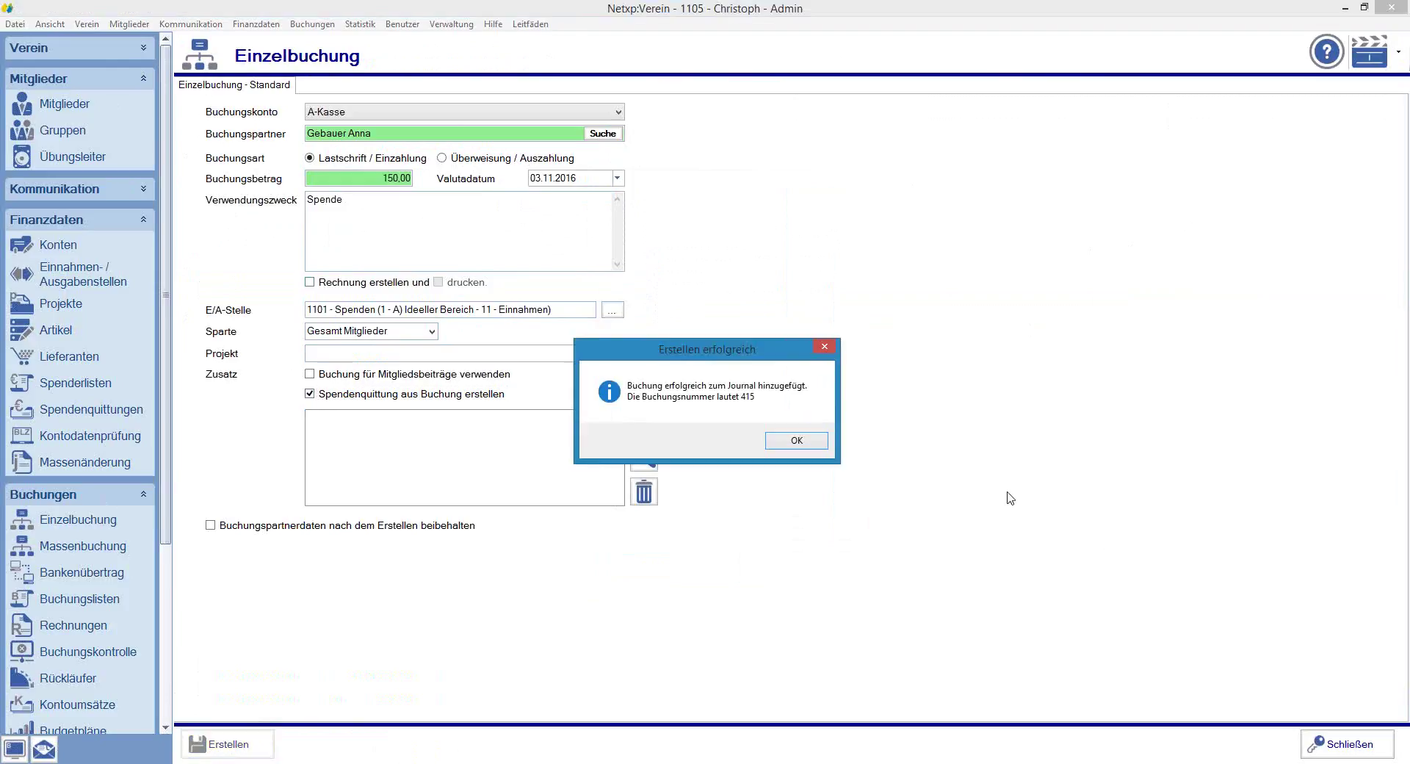
{"action": "left_click", "coordinate": [798, 441]}
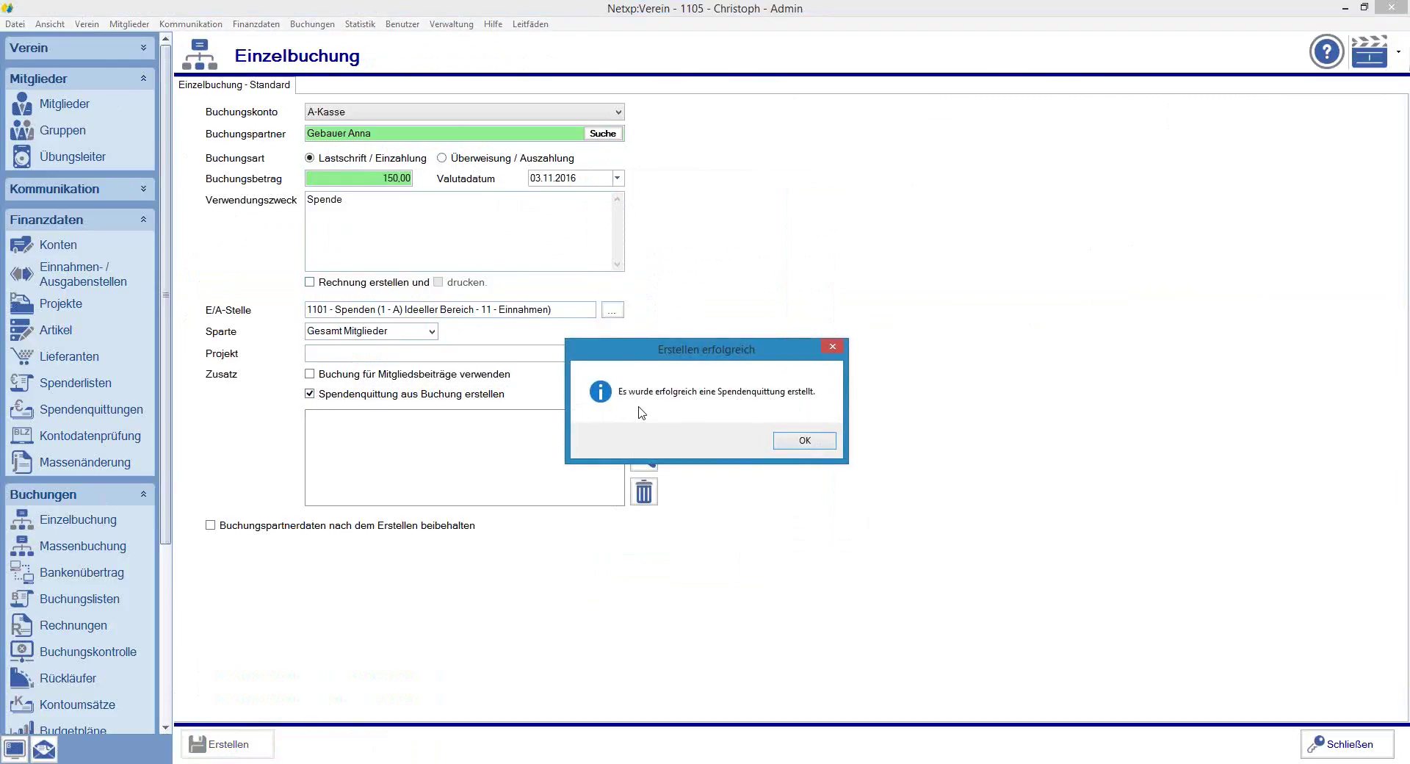
{"action": "left_click", "coordinate": [814, 447]}
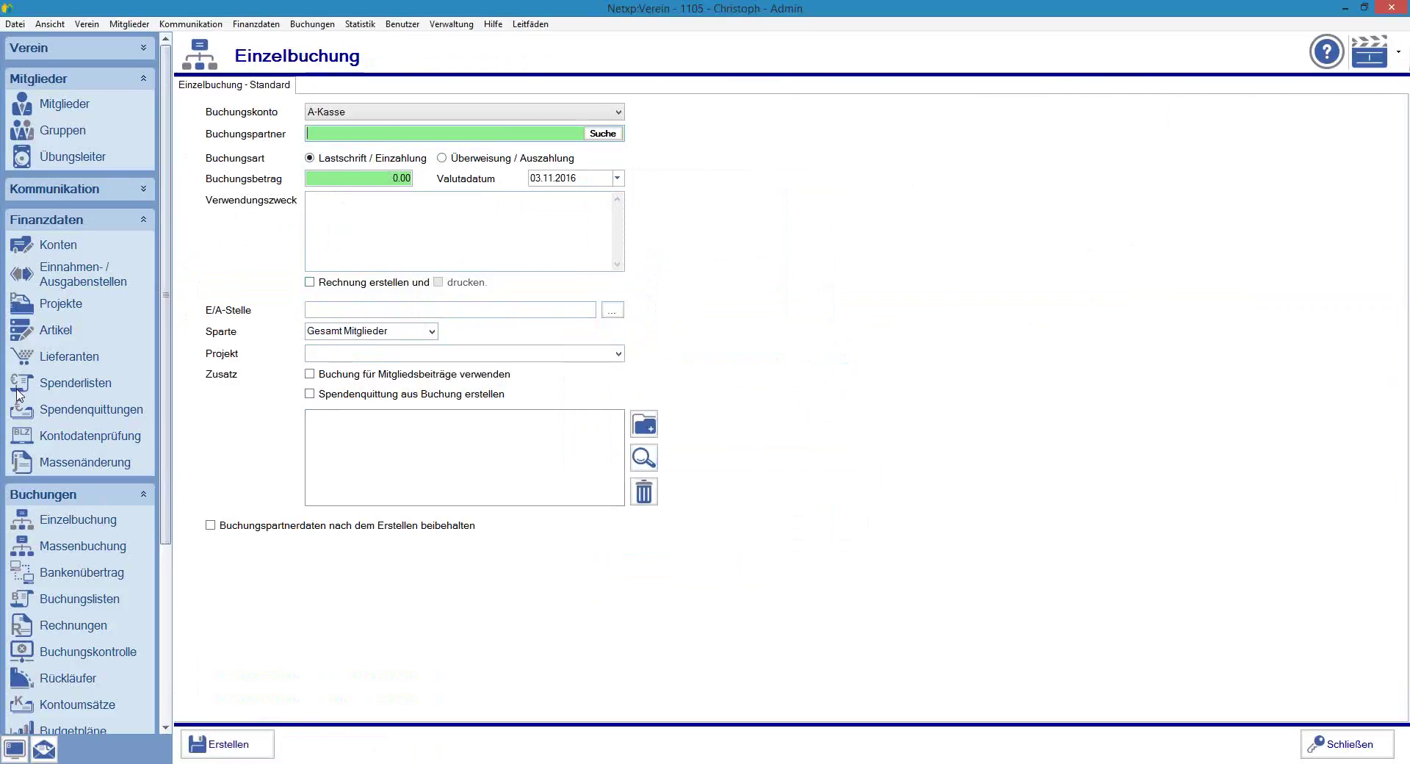
Open the donor's entry in the Spendenquittungen, review the receipt's print preview and close it.
{"action": "left_click", "coordinate": [44, 412]}
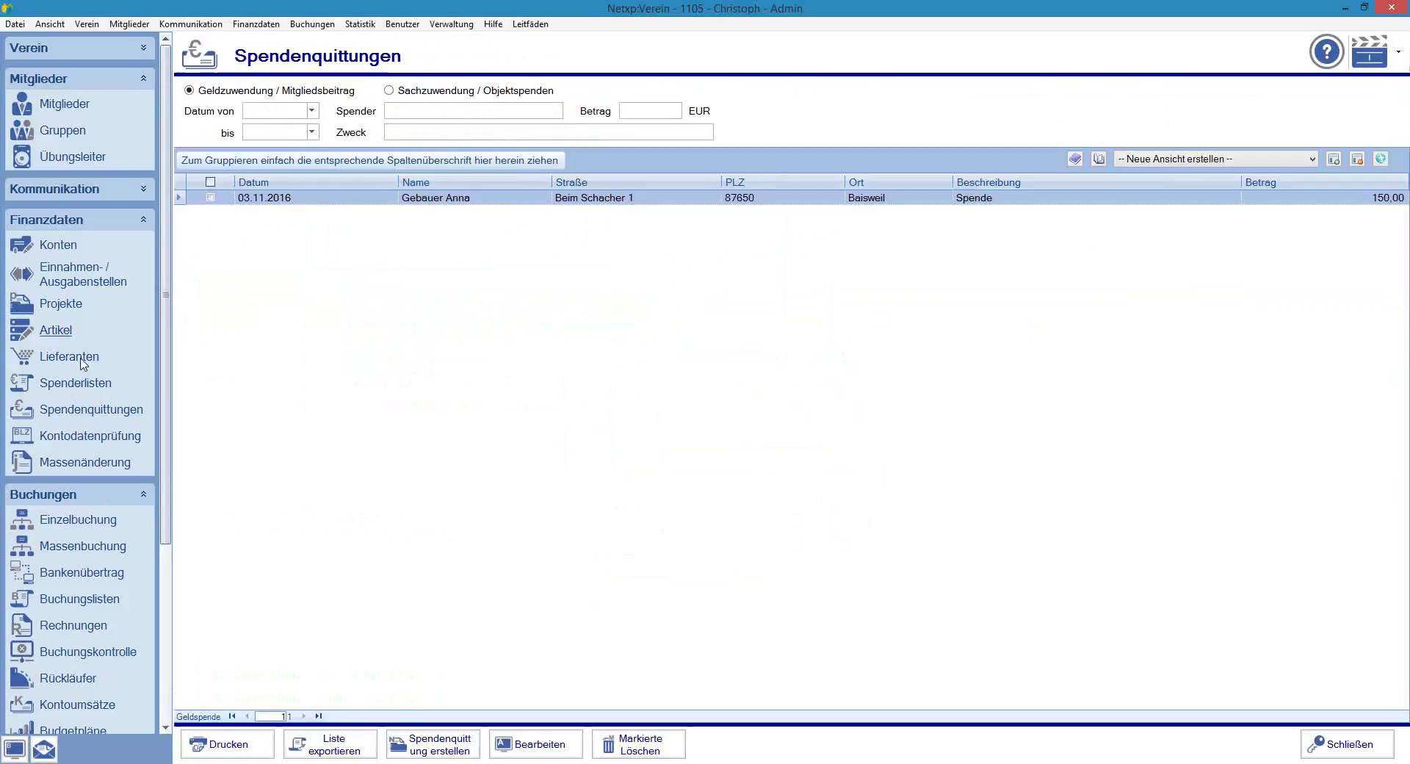
{"action": "left_click", "coordinate": [488, 198]}
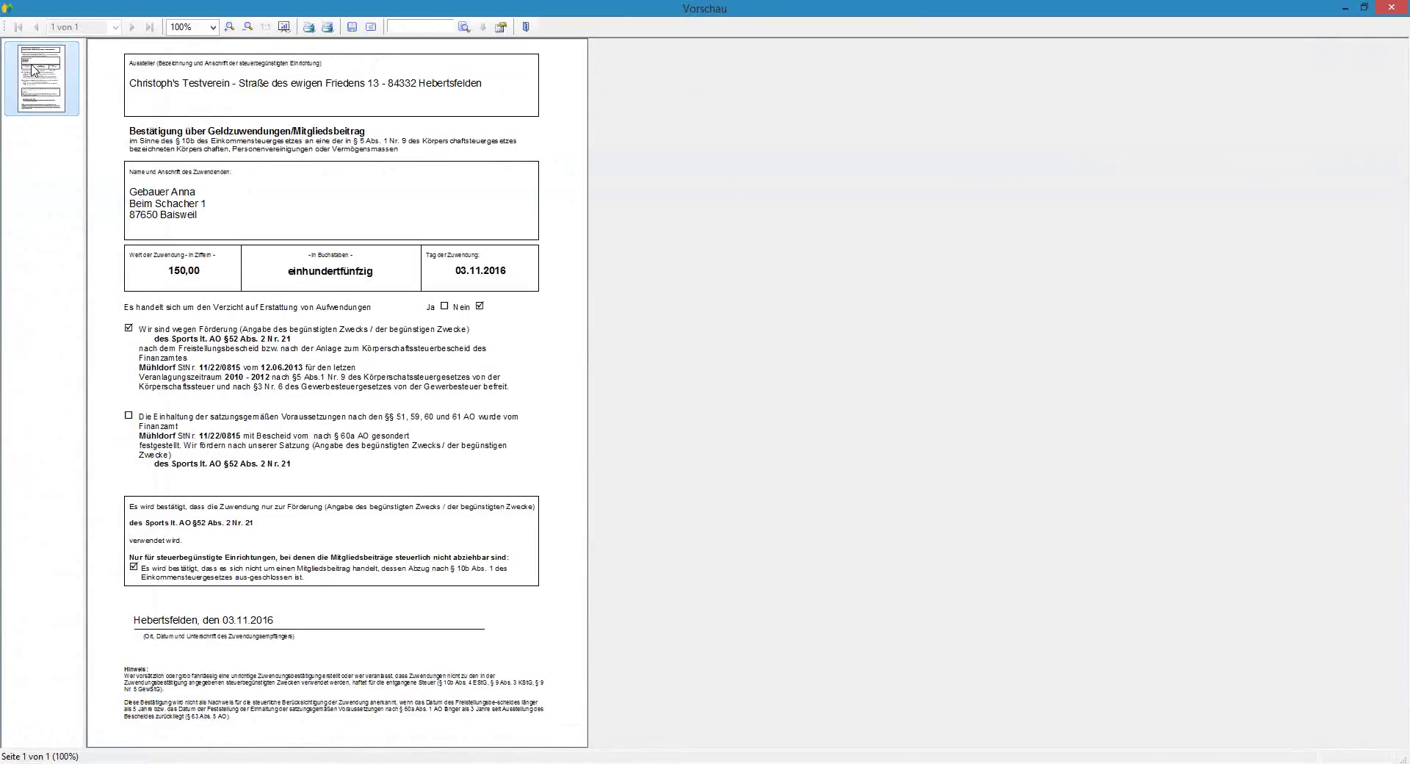
{"action": "mouse_move", "coordinate": [712, 762]}
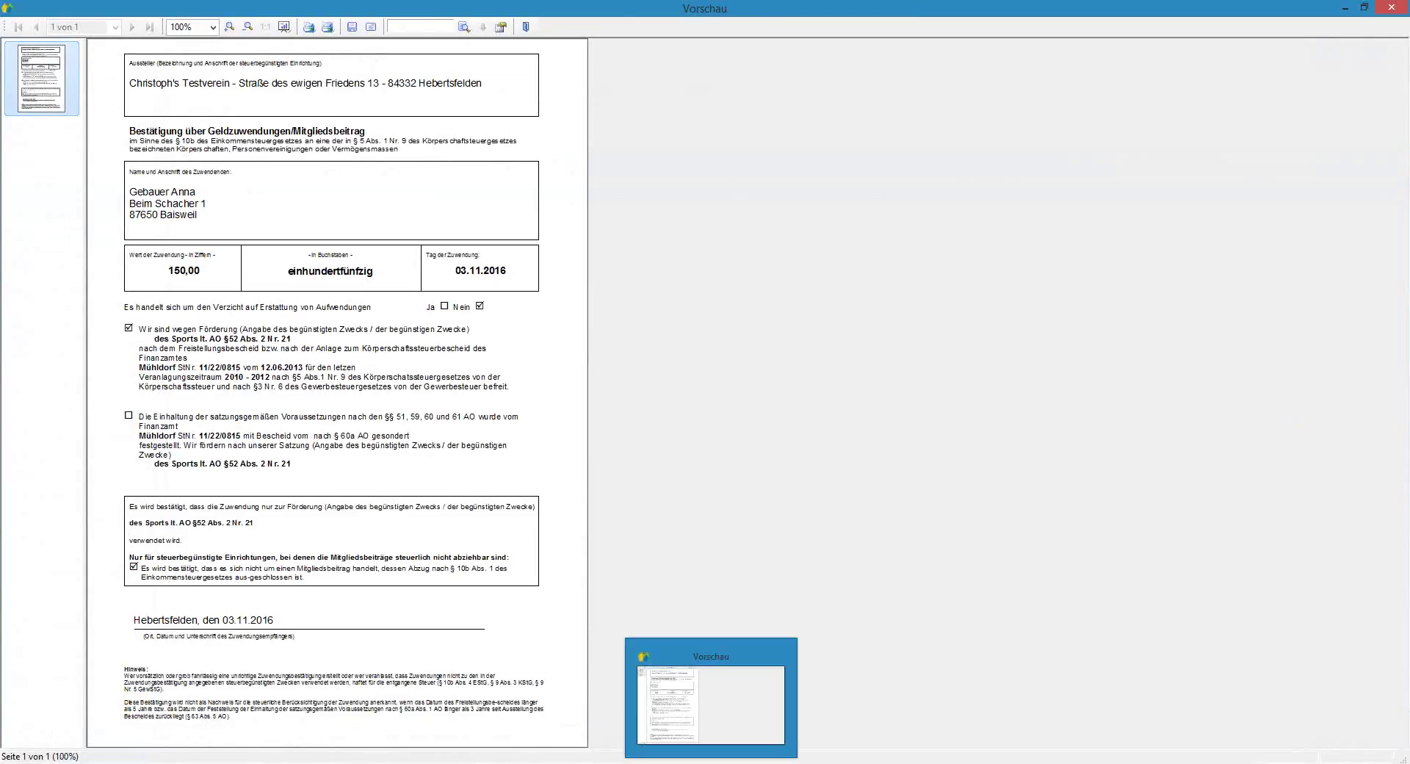
{"action": "left_click", "coordinate": [525, 26]}
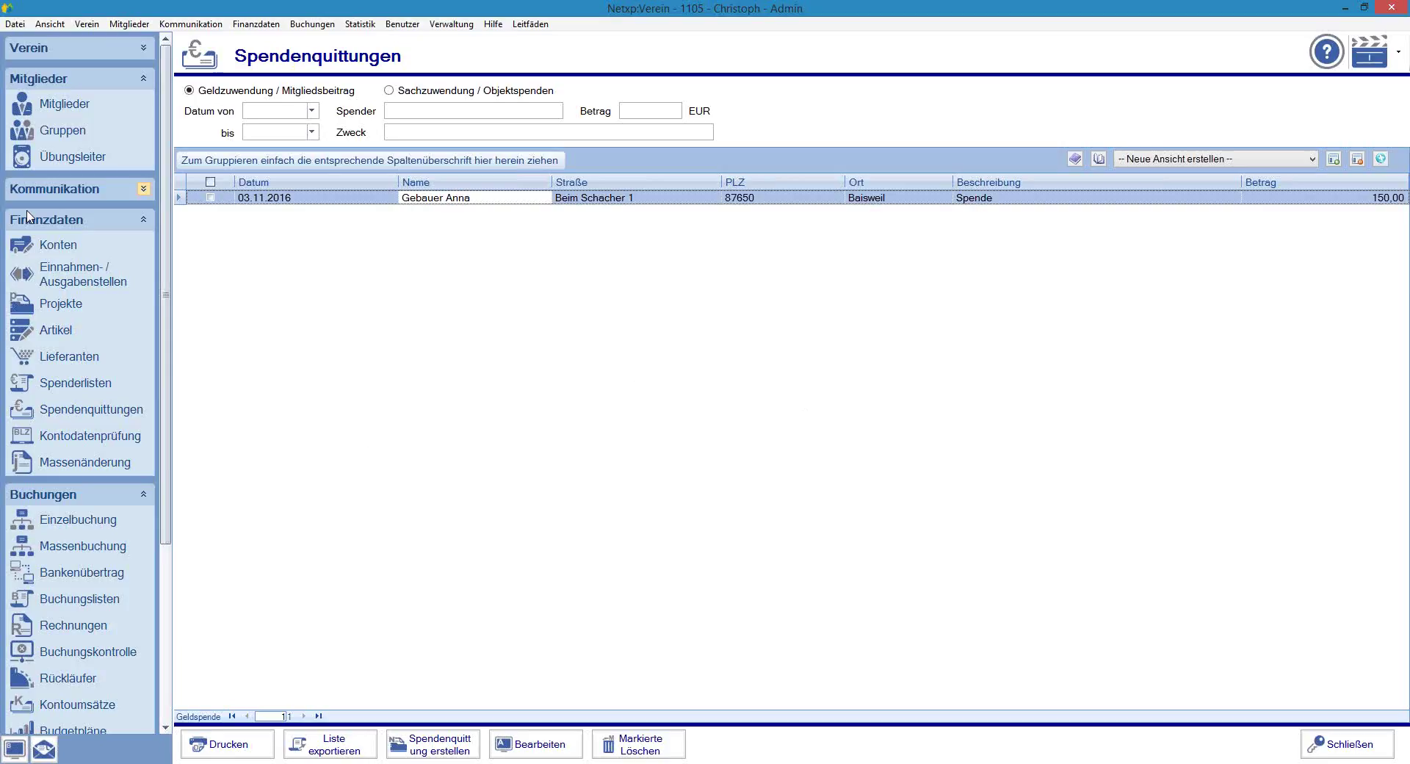
Open a new, empty Einzelbuchung.
{"action": "left_click", "coordinate": [77, 520]}
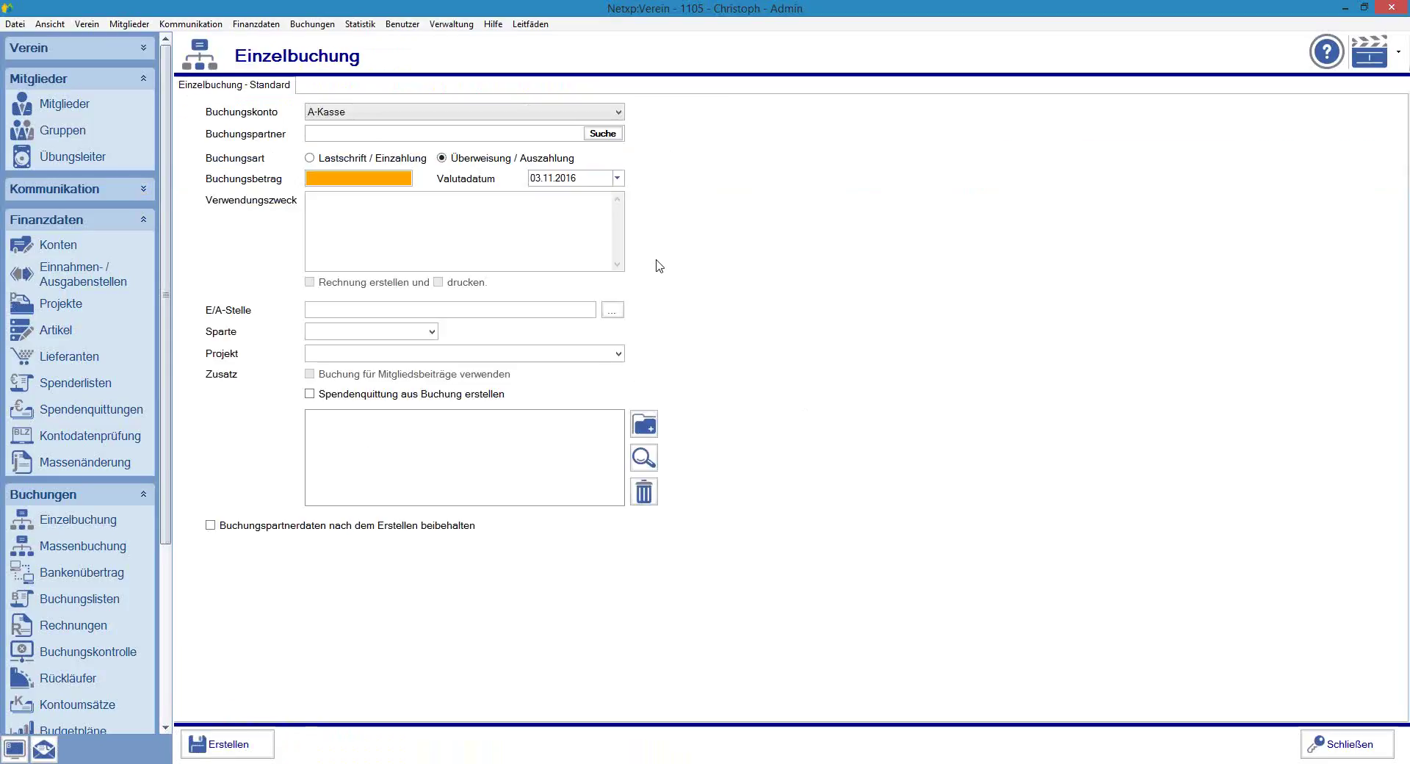